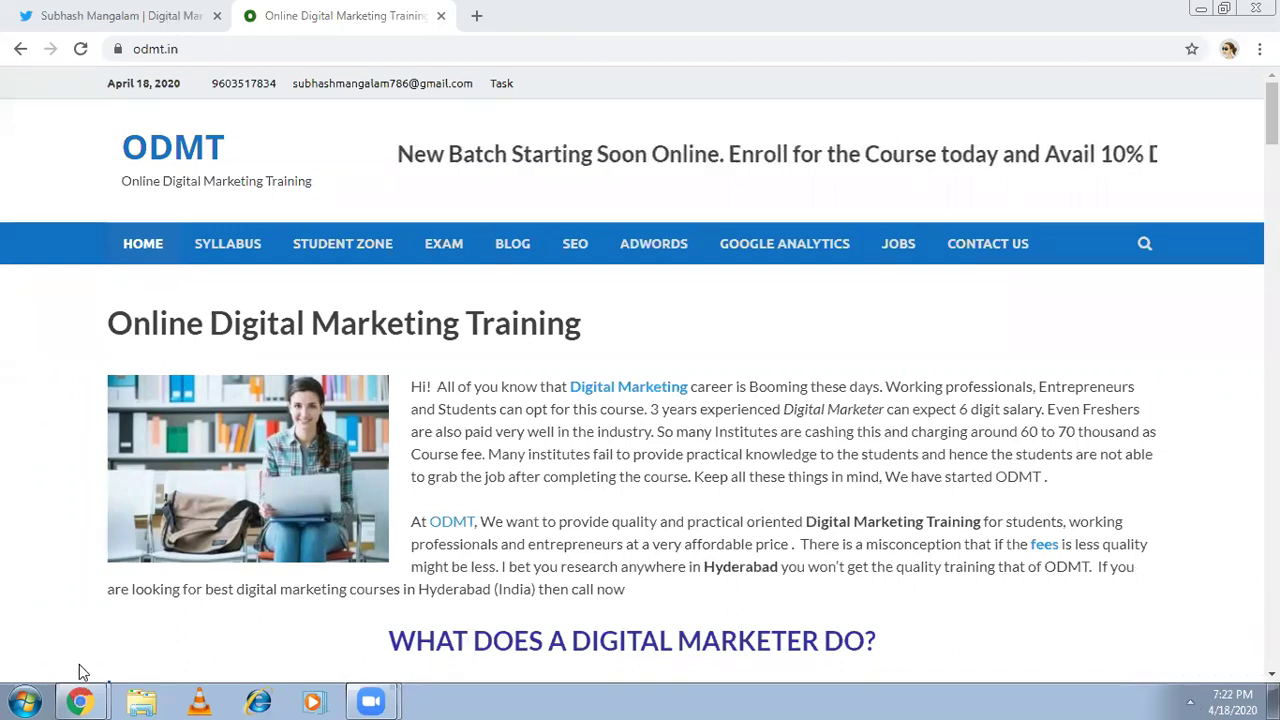
Switch from the ODMT homepage tab to the trainer's Twitter profile tab.
key(ctrl+shift+Tab)
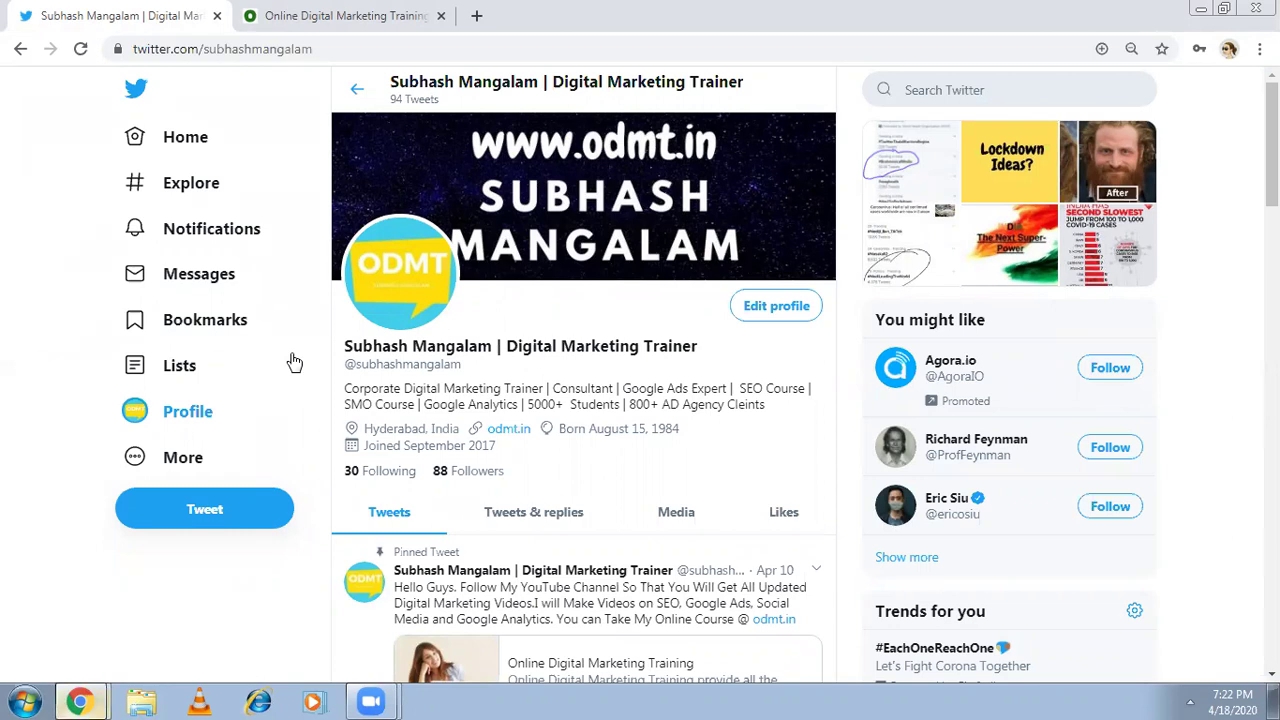
Bring the incognito Twitter Explore window to the front from the taskbar.
key(super+t)
key(Return)
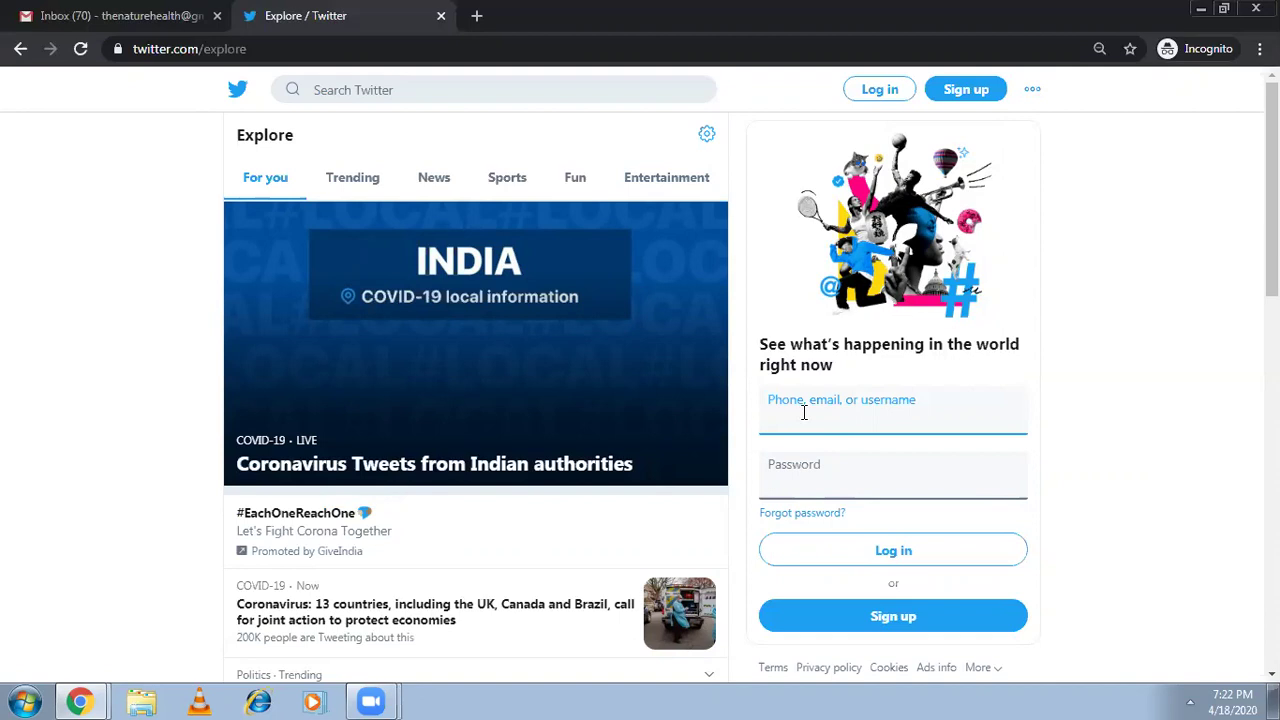
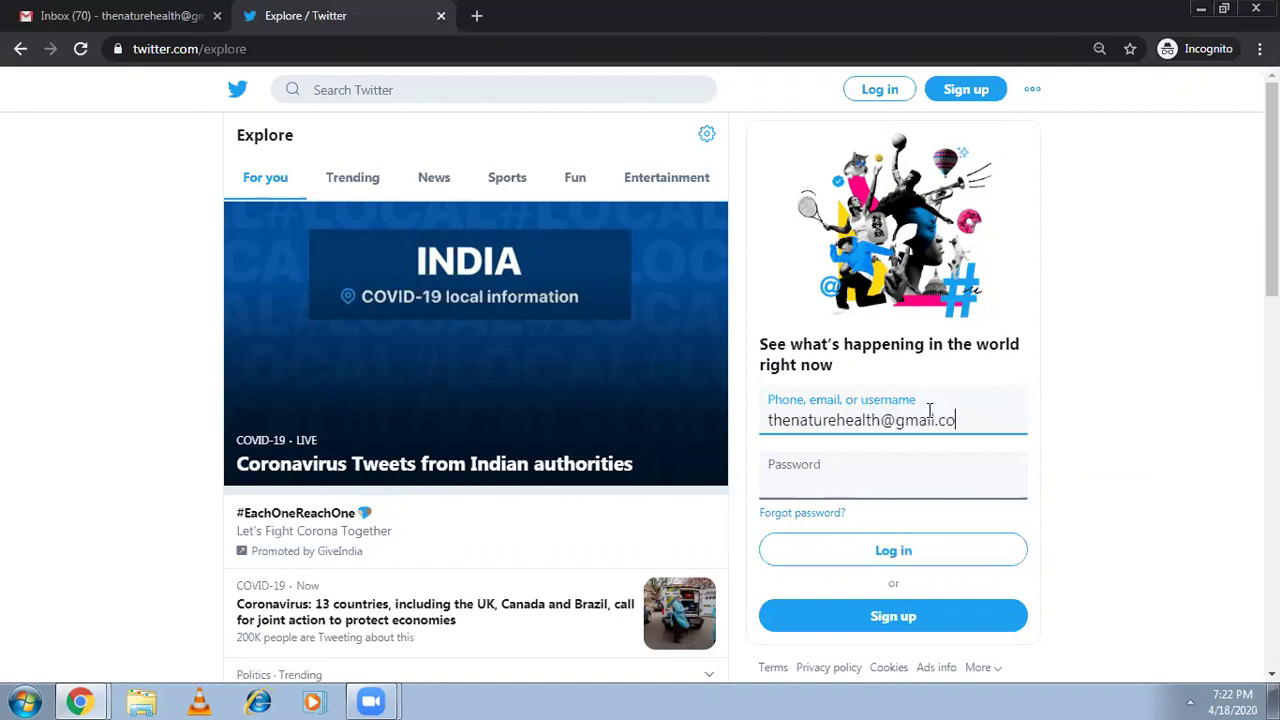
Fill the login panel with the Gmail address and password, then choose Sign up.
click(860, 482)
text(**********)
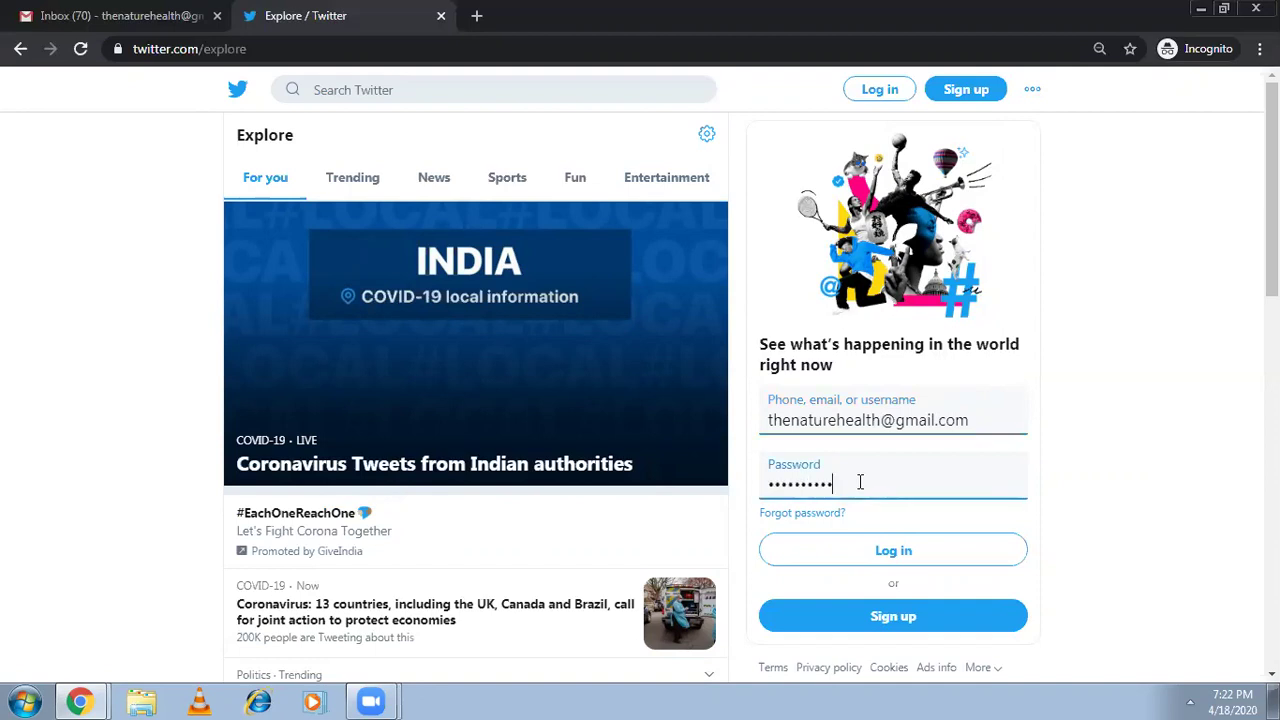
text(**)
click(922, 622)
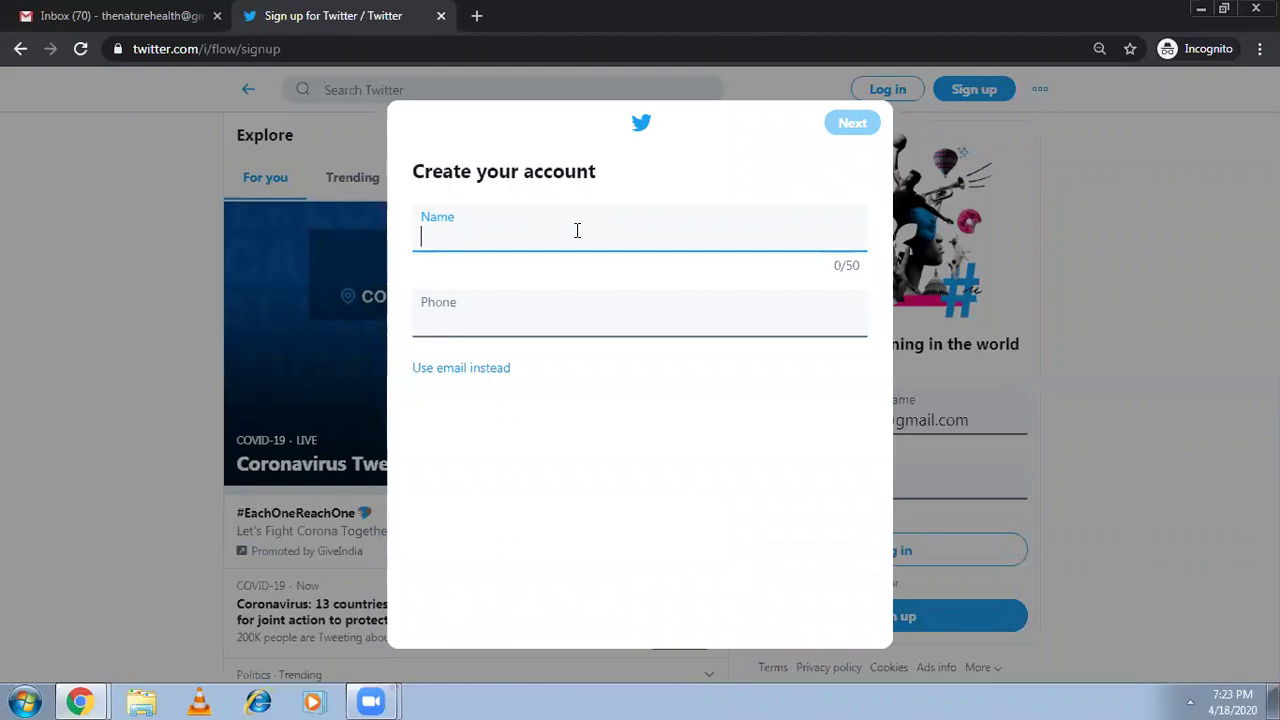
Enter the account name and, via Use email instead, the Gmail address, then continue.
text(th)
key(BackSpace)
key(BackSpace)
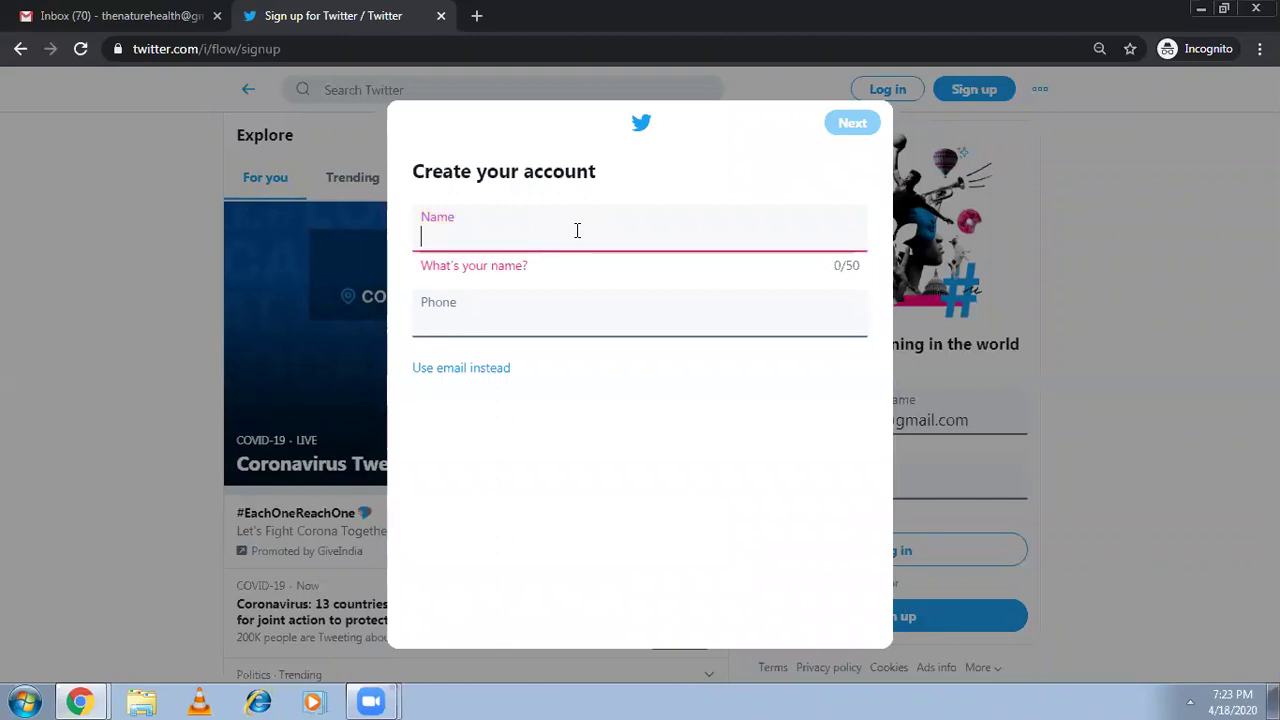
text(Thenatur)
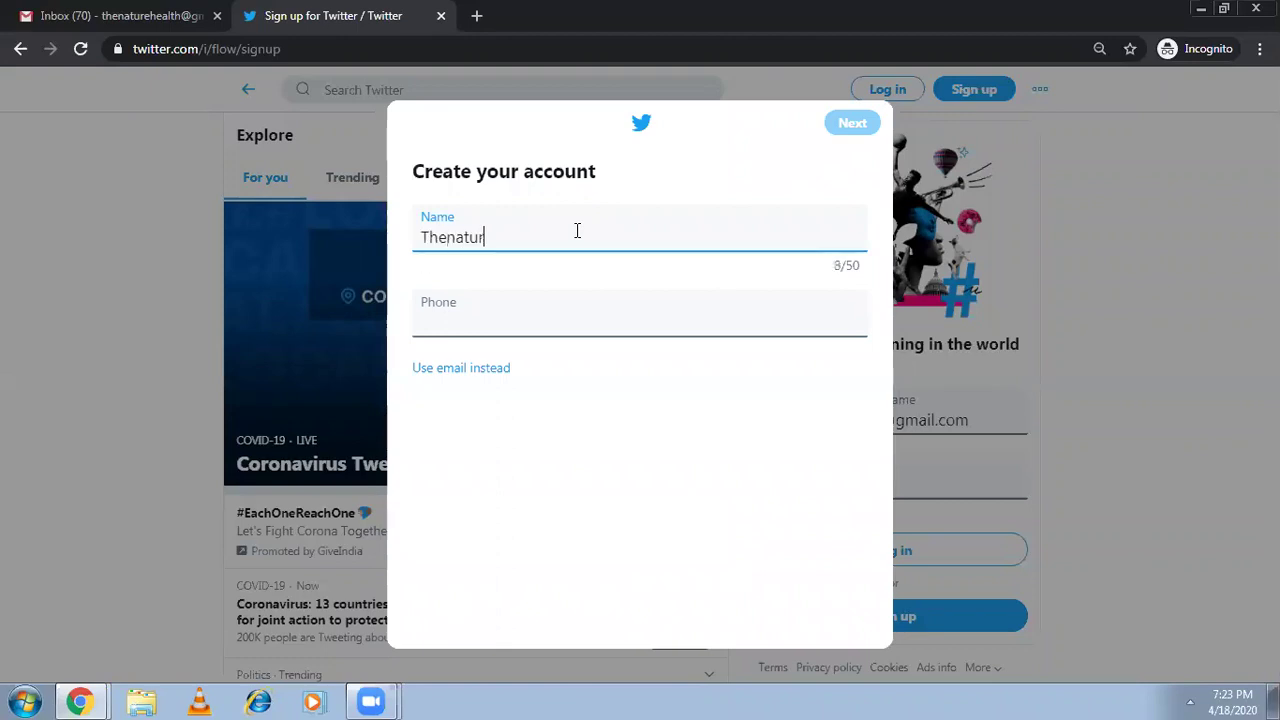
text(ehealth)
click(474, 322)
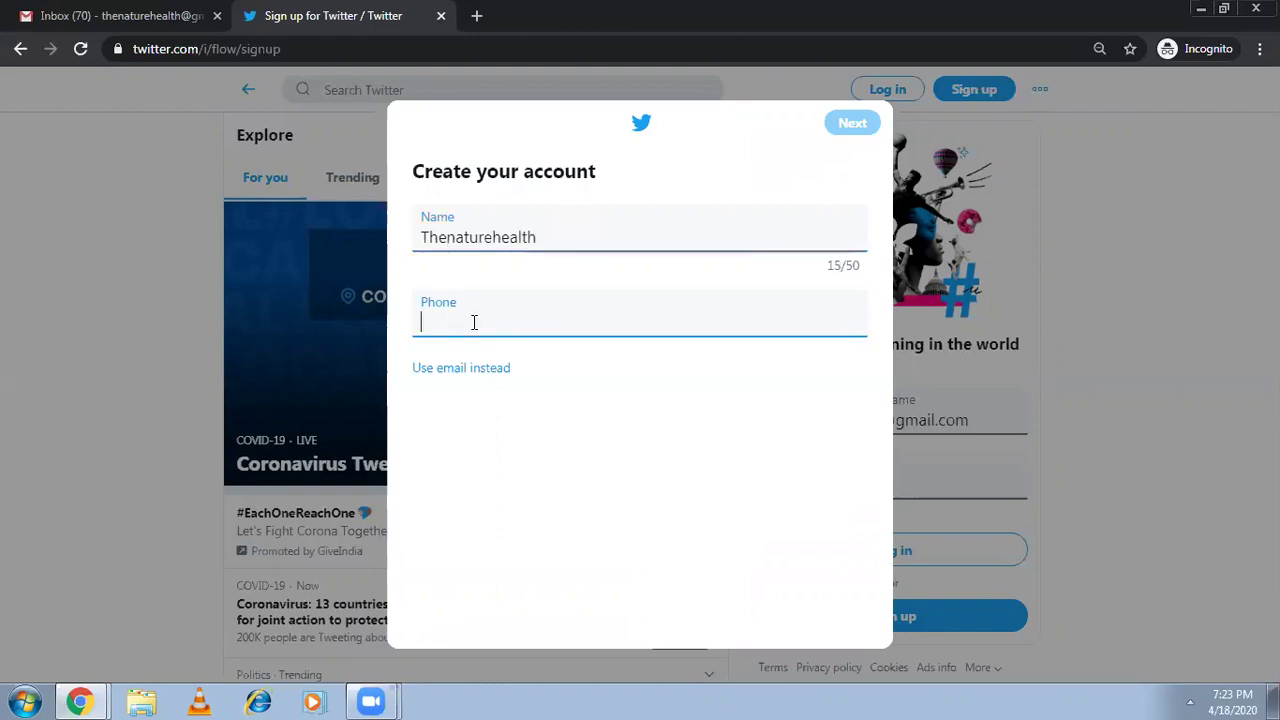
click(457, 370)
click(459, 326)
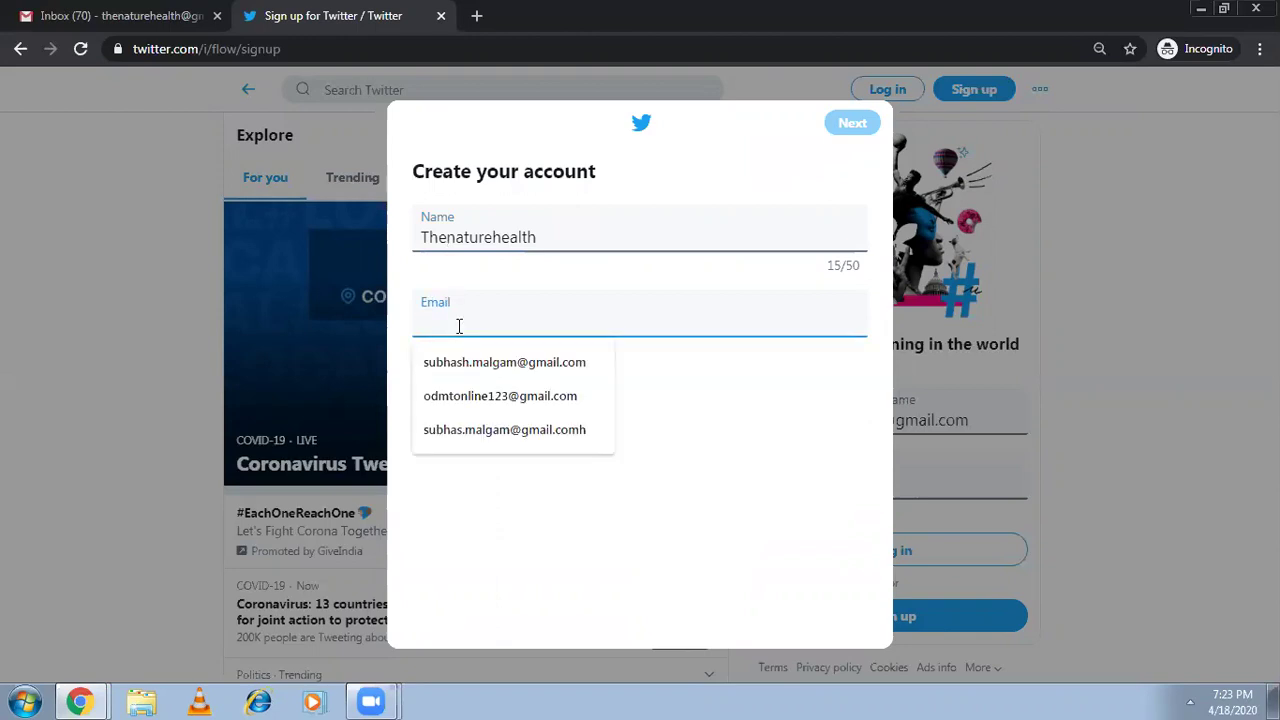
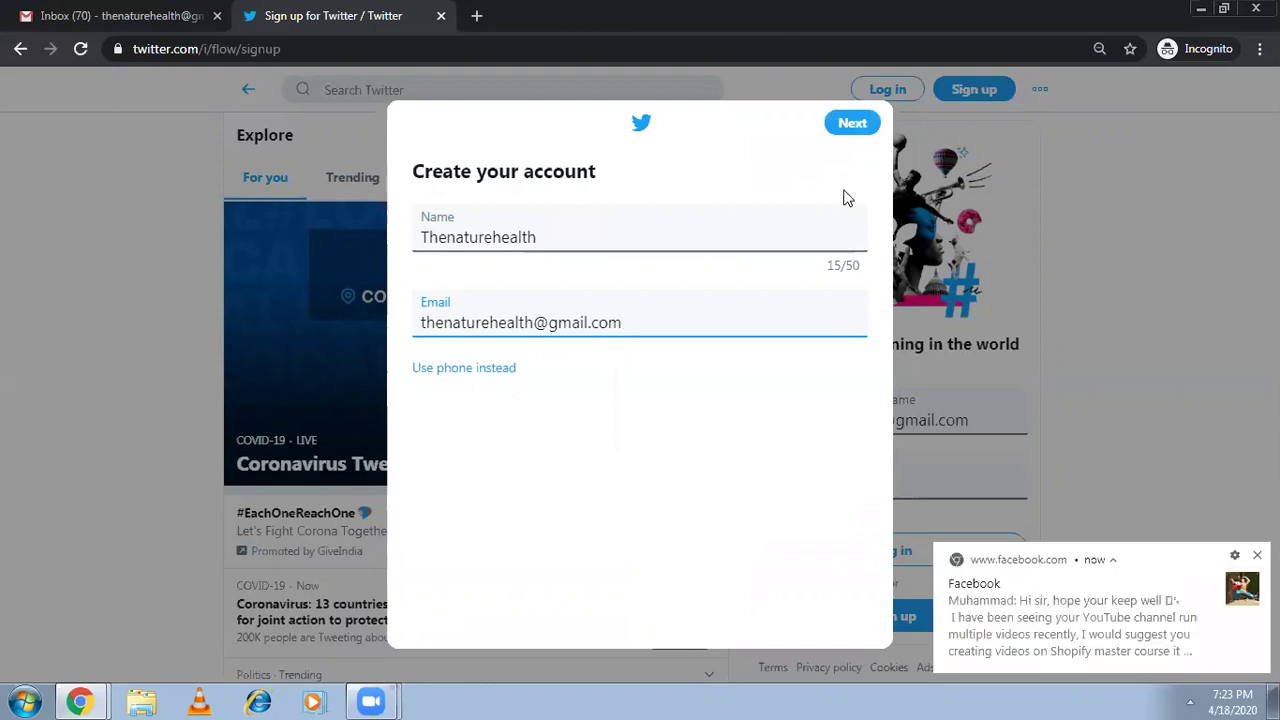
click(858, 125)
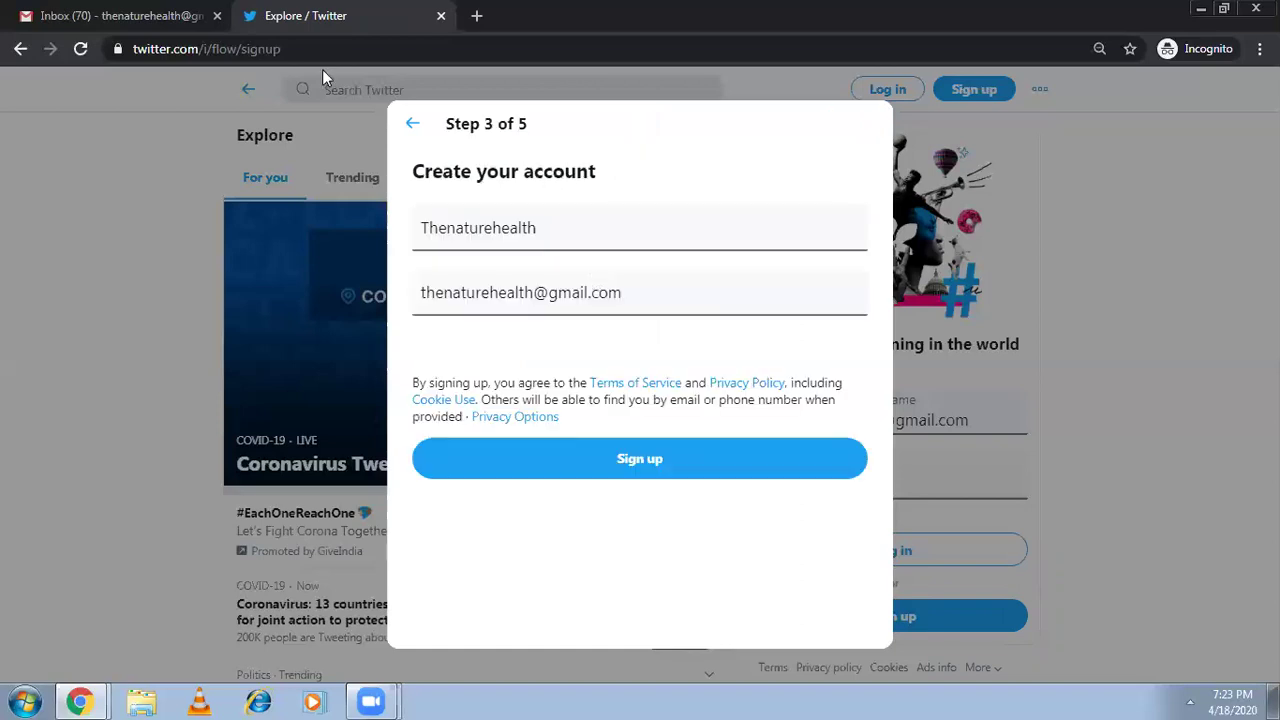
Confirm signup, read the verification code in Gmail, and enter it on Twitter.
key(Return)
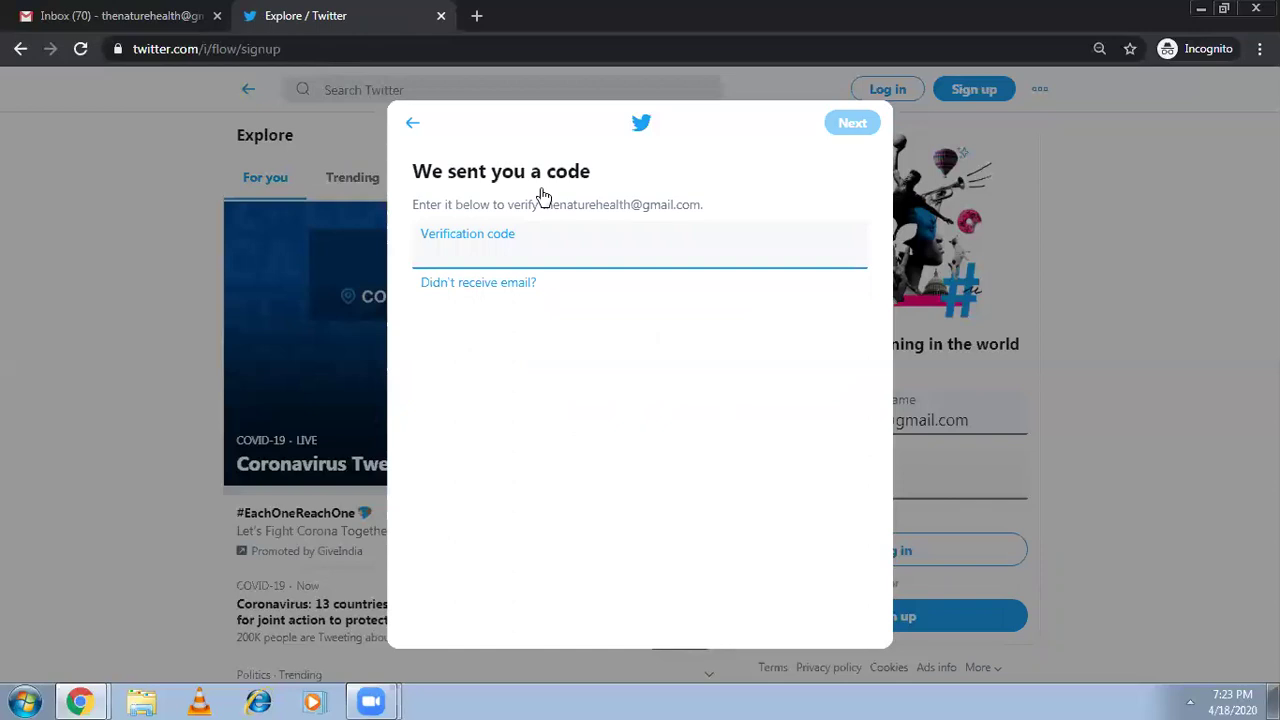
key(ctrl+Tab)
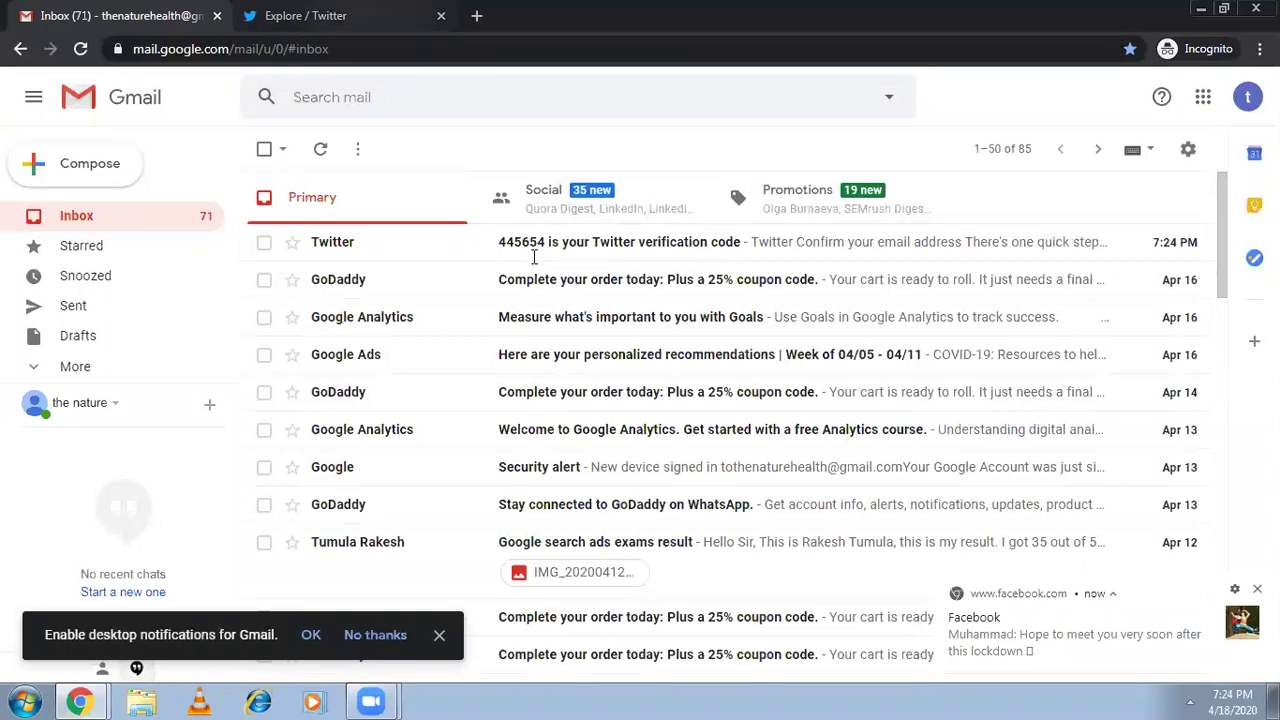
key(ctrl+Tab)
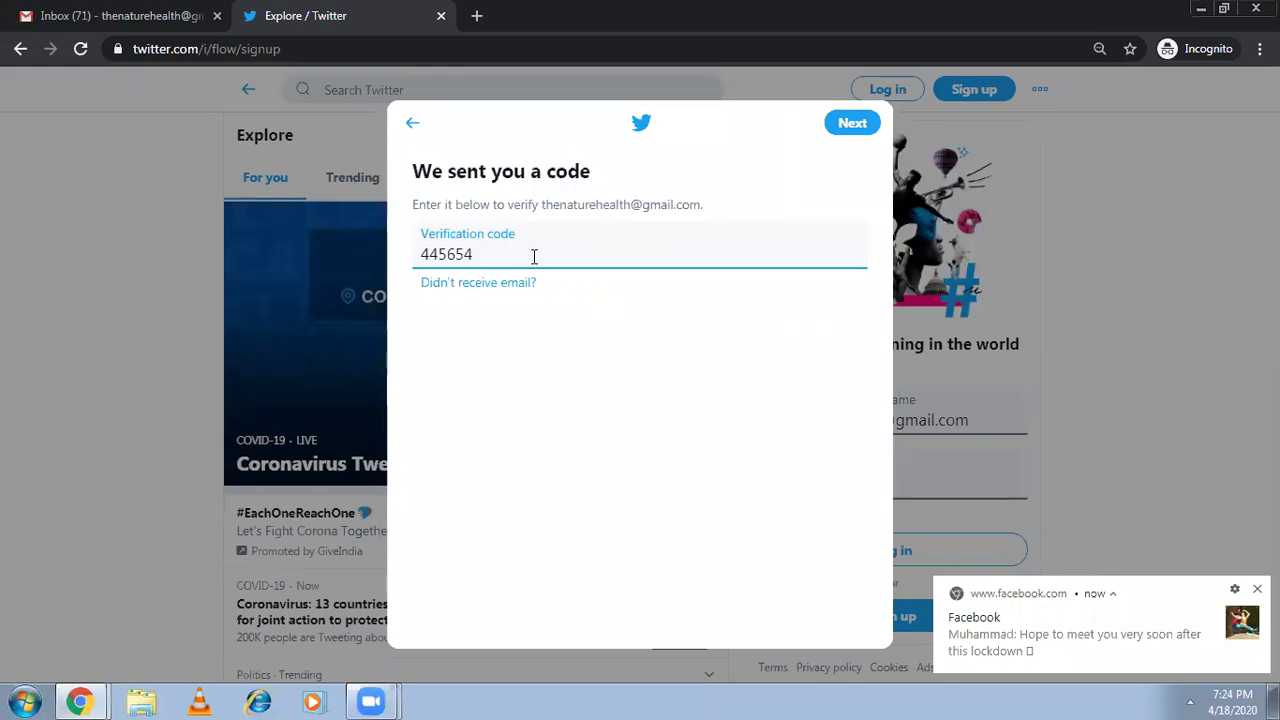
Submit the code, then set the new account password and continue.
key(Return)
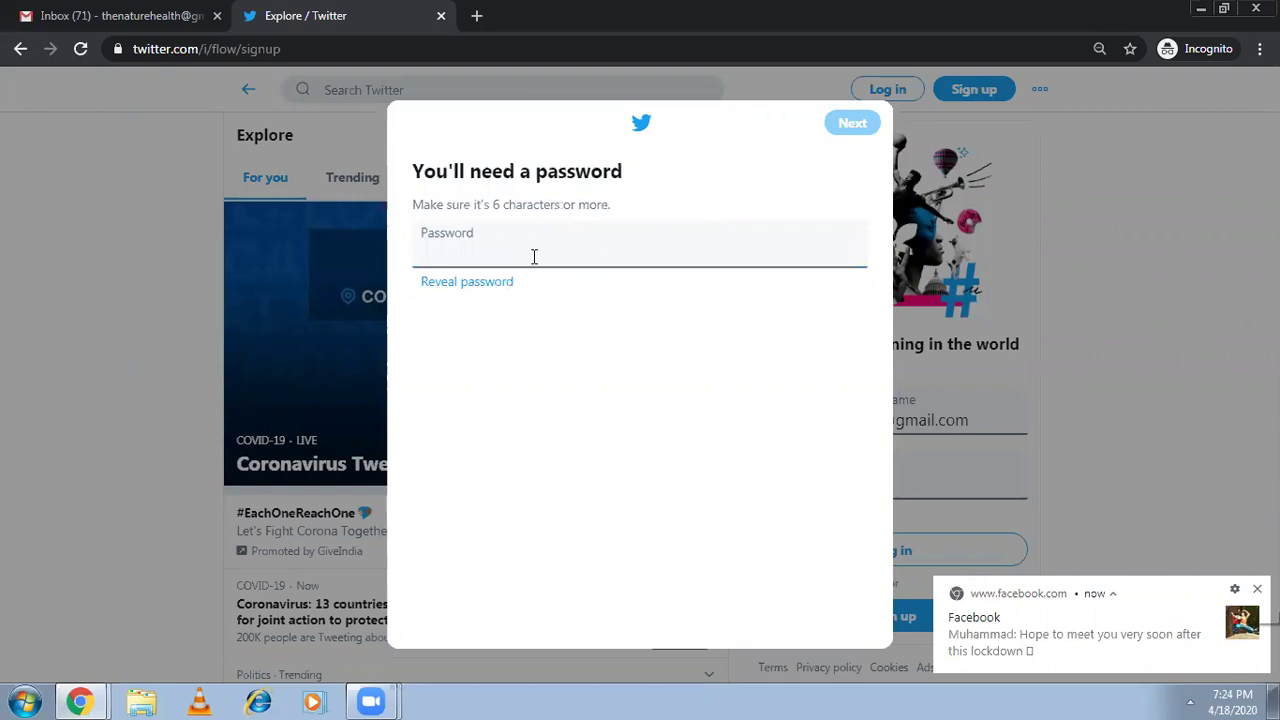
click(534, 257)
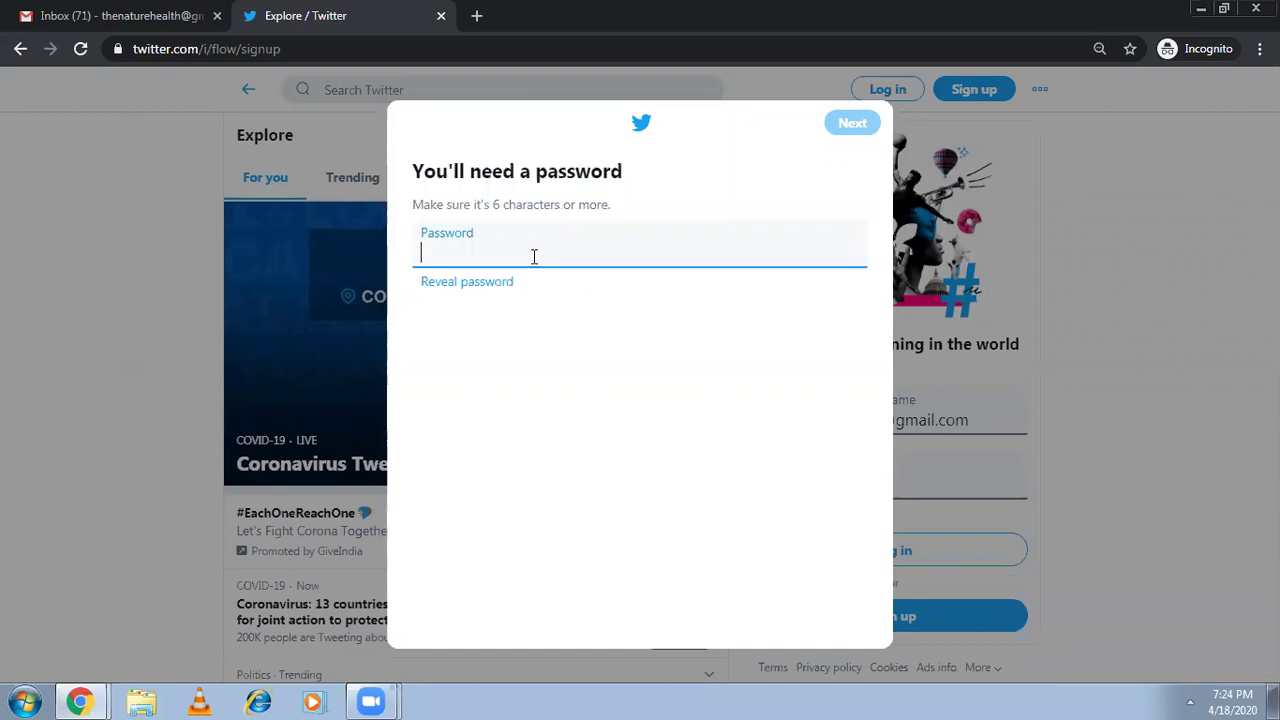
text(••••••••••••)
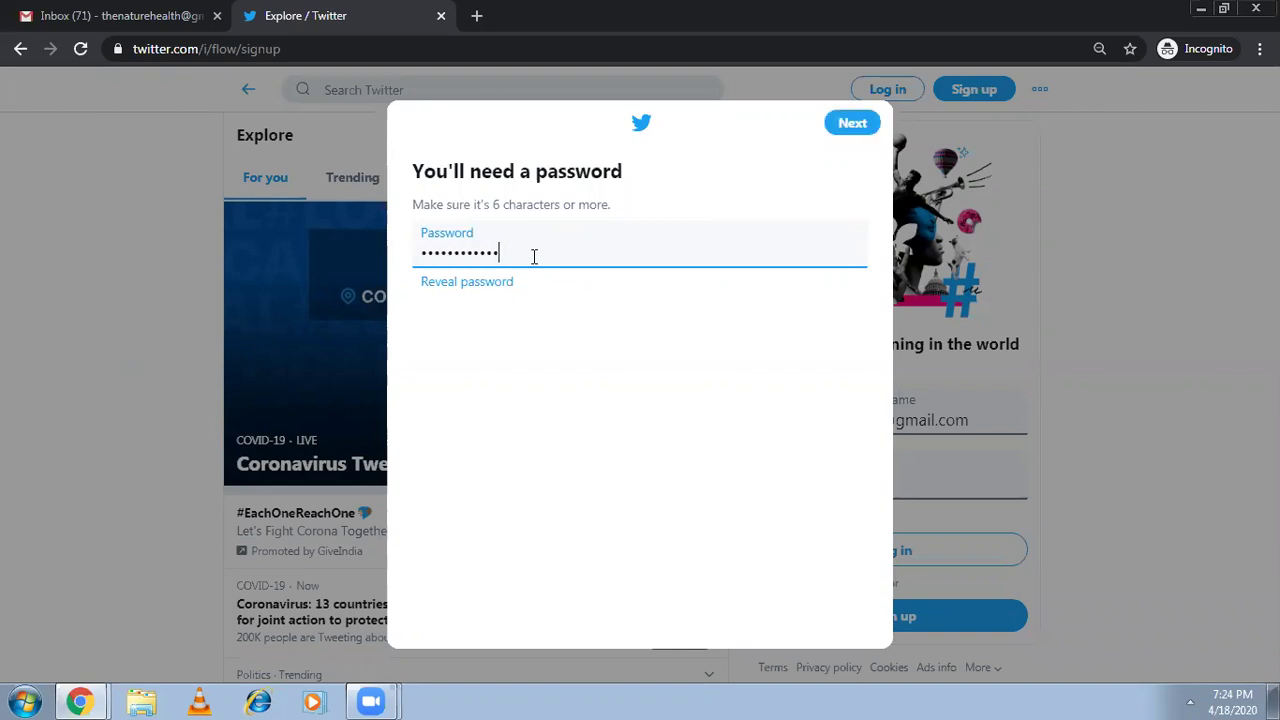
click(850, 124)
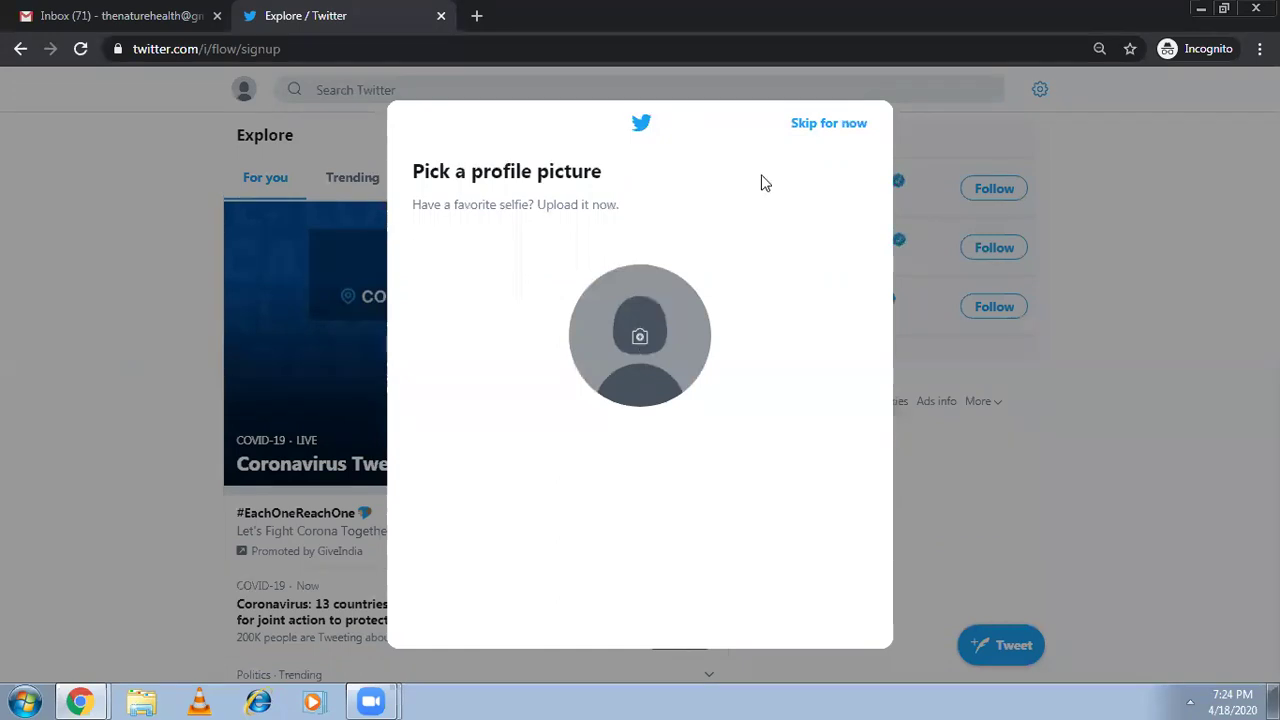
Skip the profile picture and bio steps and decline uploading contacts.
click(798, 134)
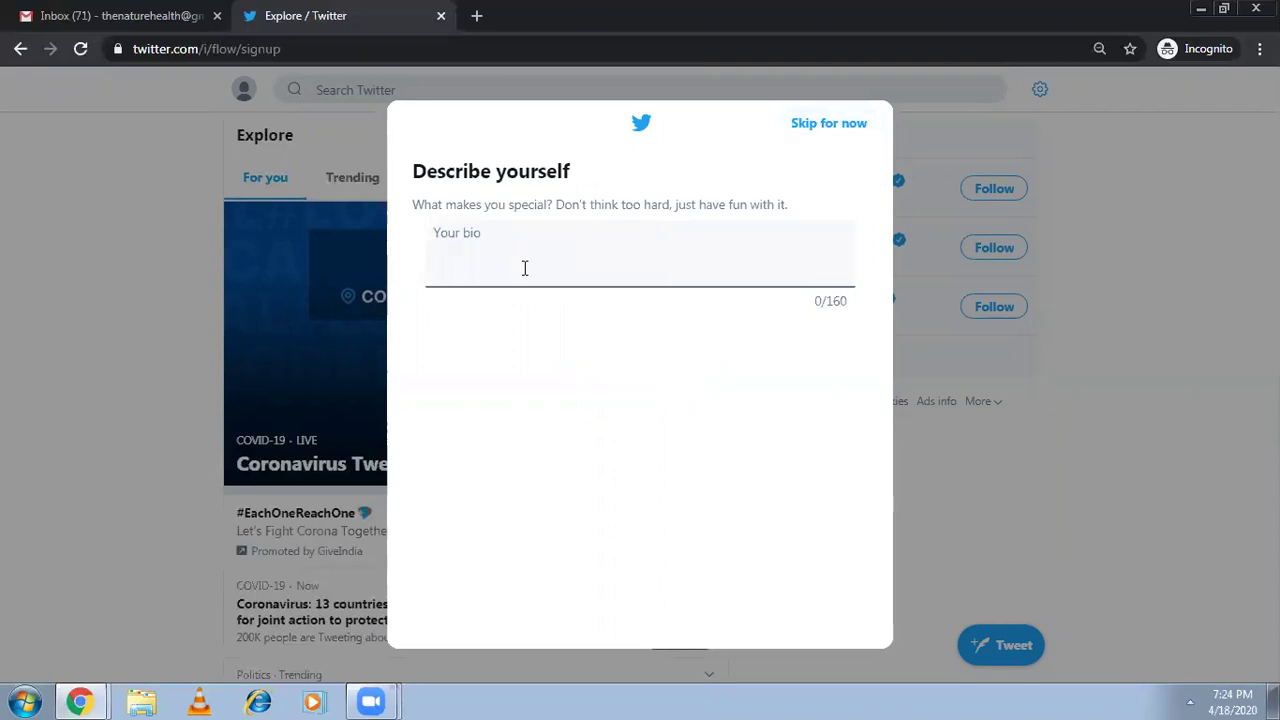
click(830, 124)
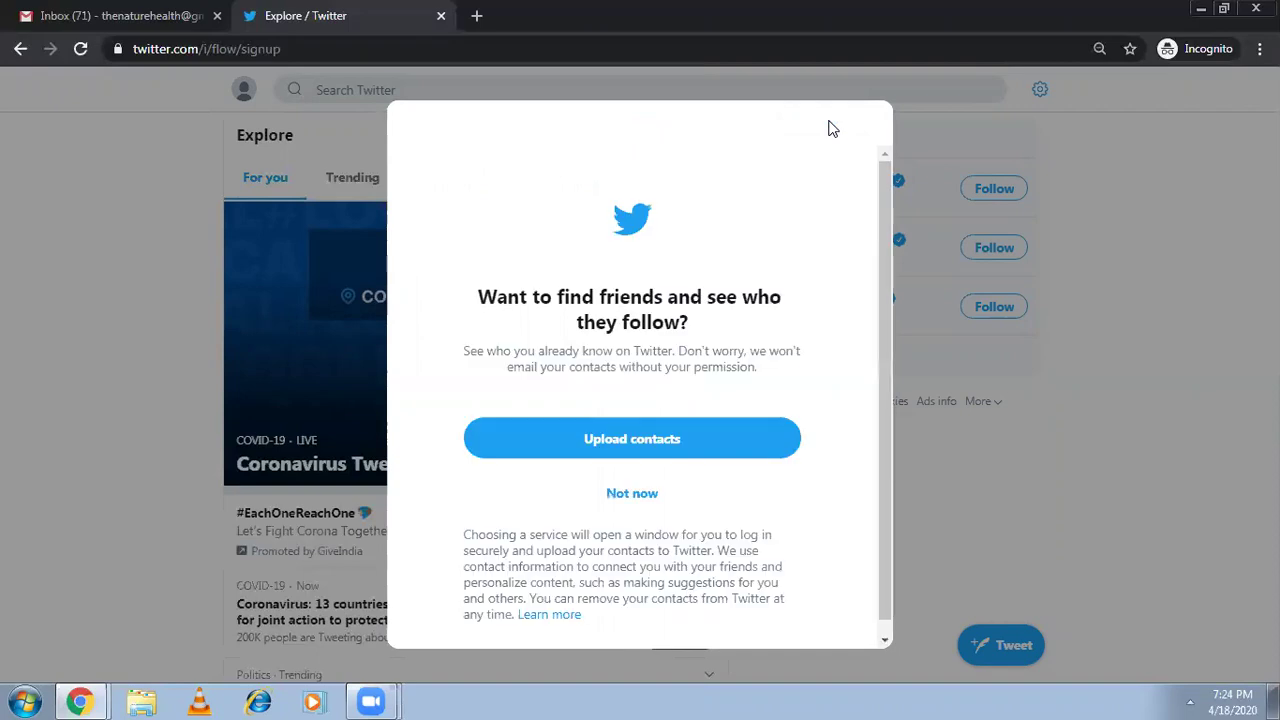
click(629, 494)
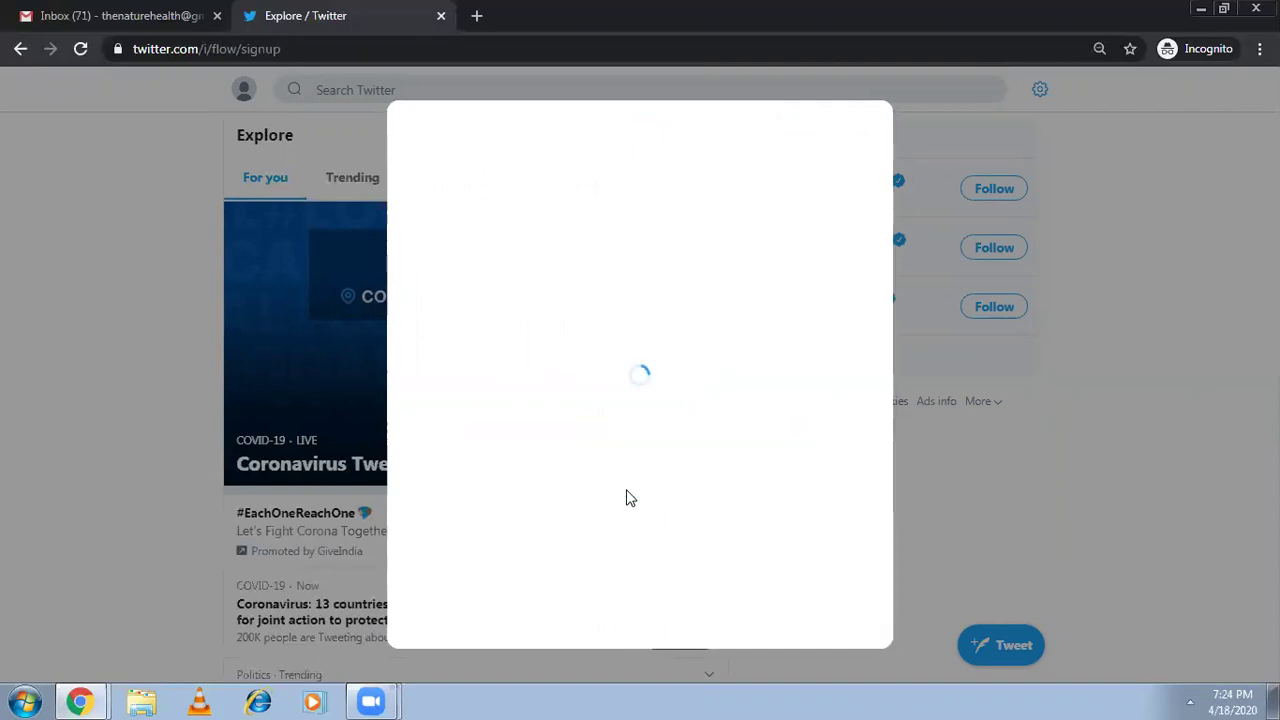
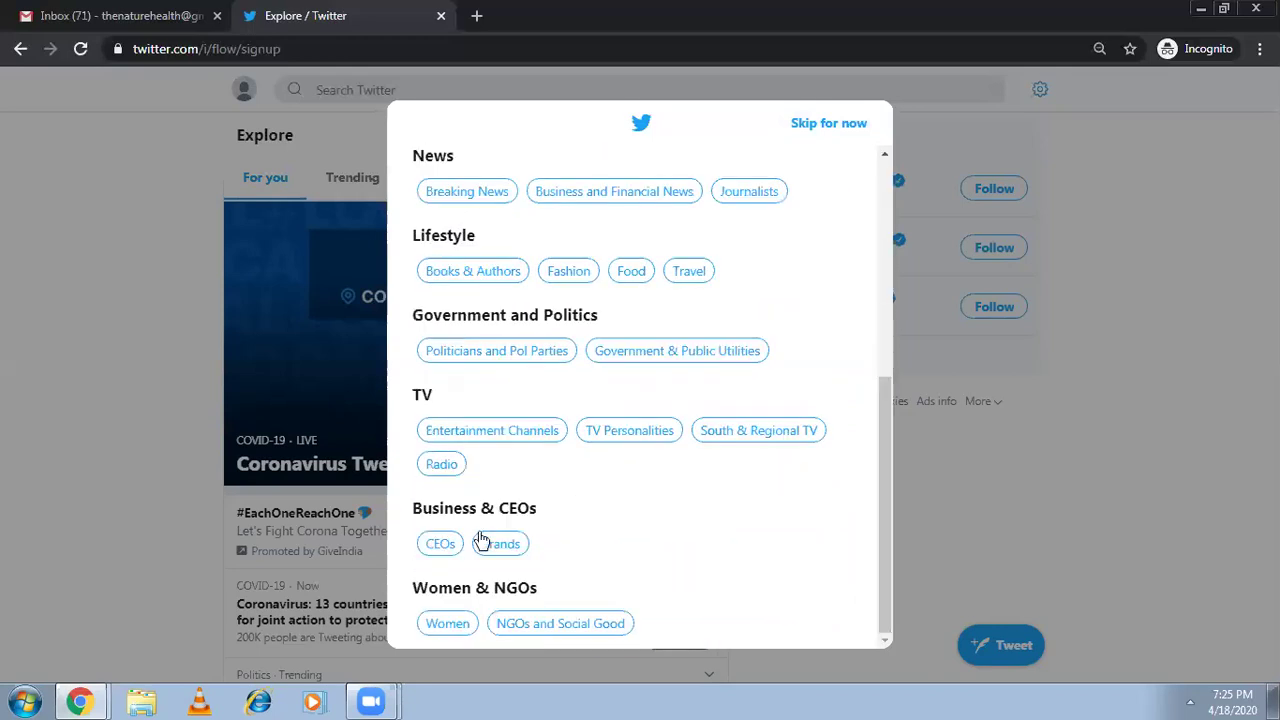
Add CEOs and digital marketing to the new account's interests.
click(440, 546)
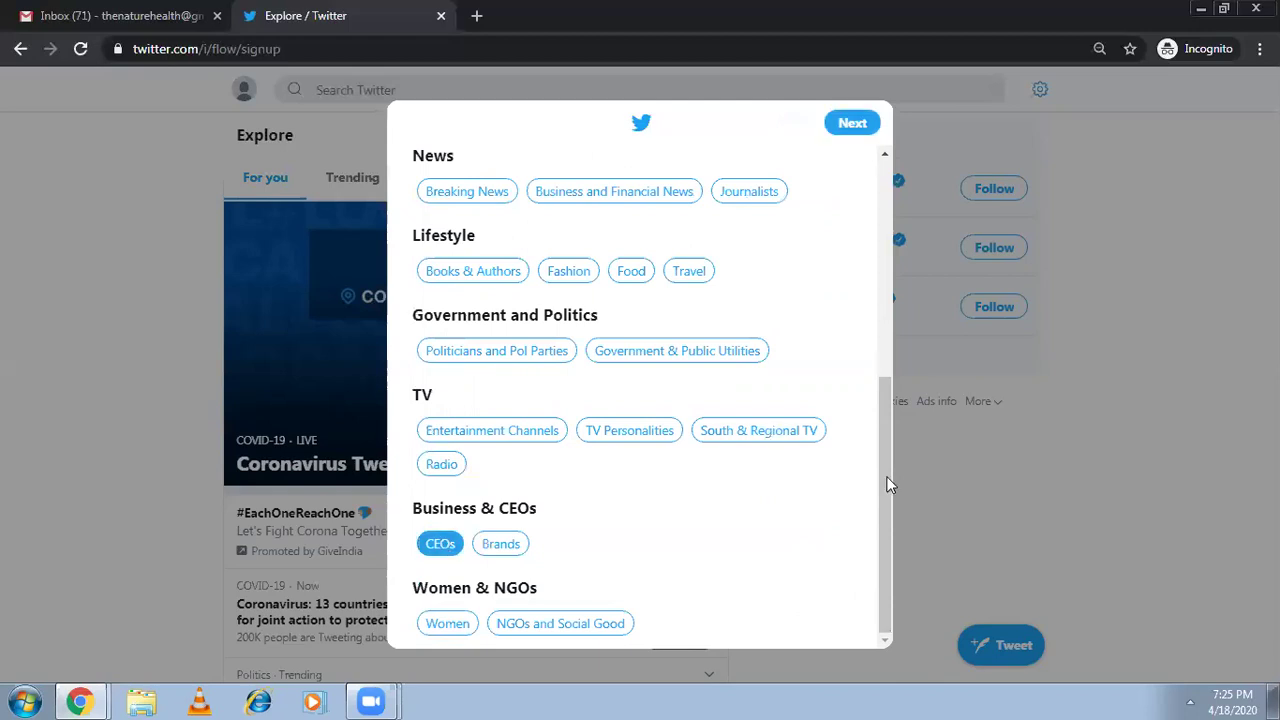
scroll(863, 240, up, 5)
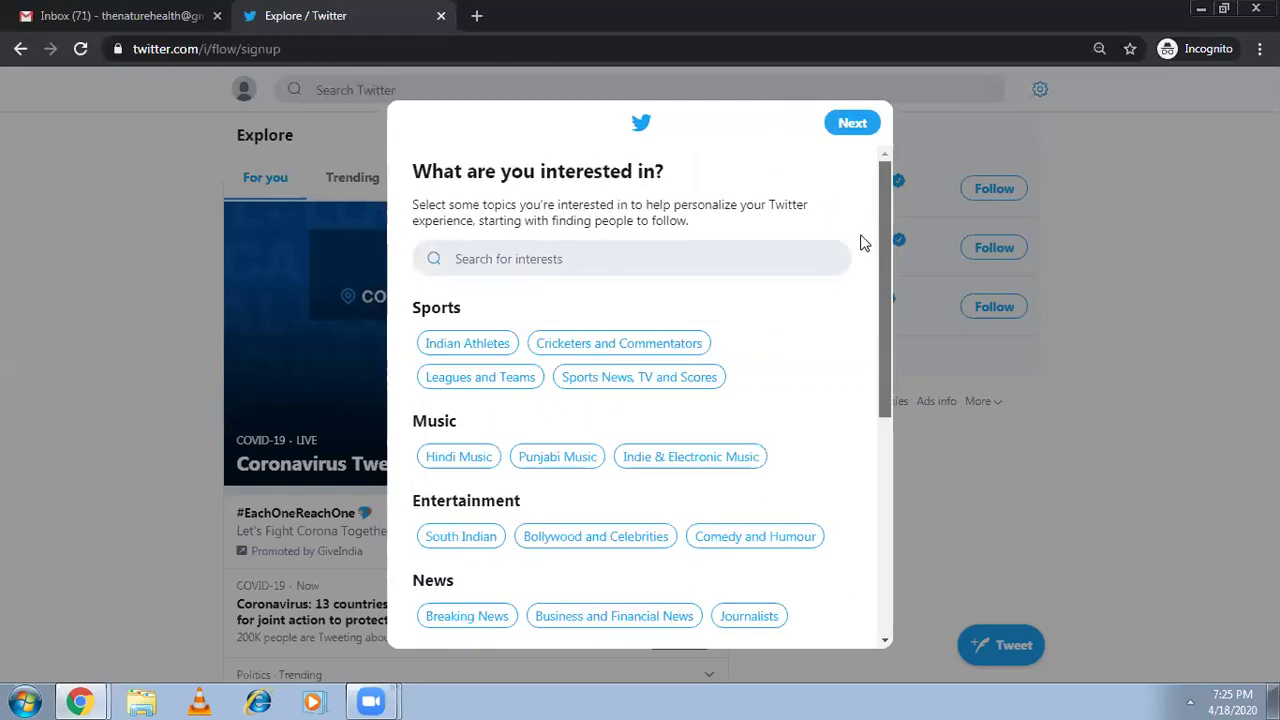
click(642, 257)
text(diigtal)
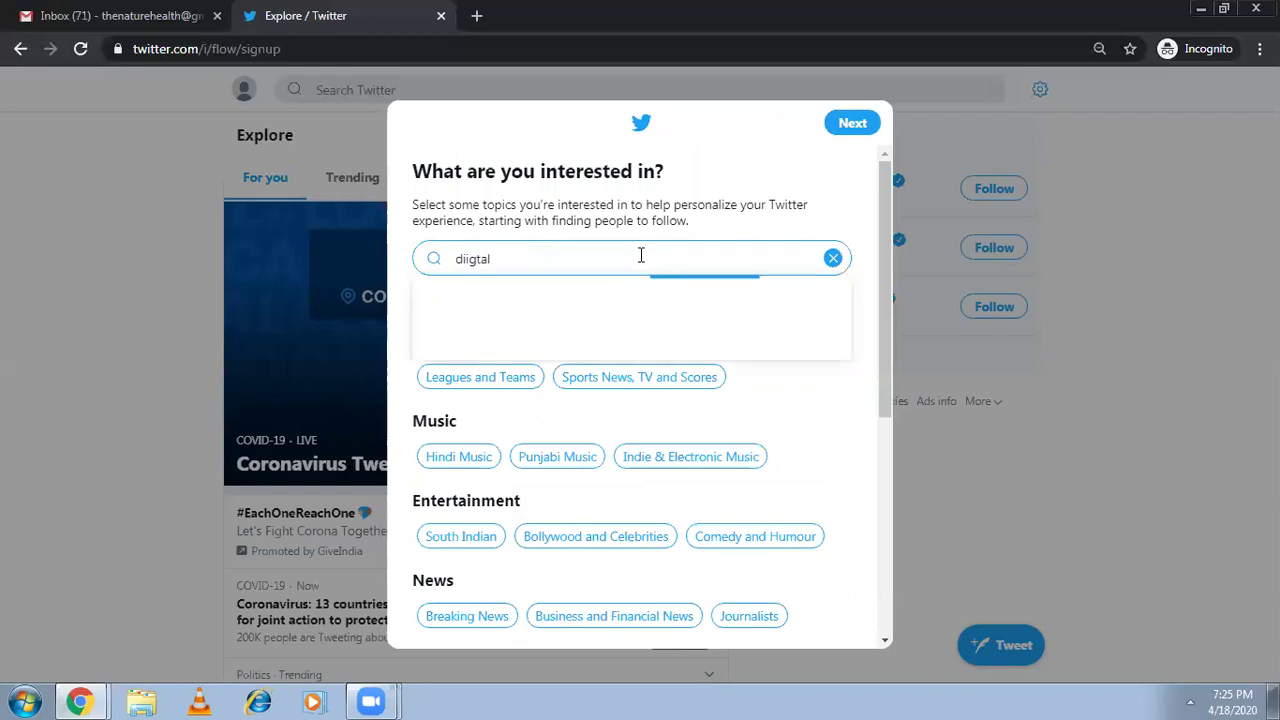
key(BackSpace)
key(BackSpace)
key(BackSpace)
key(BackSpace)
key(BackSpace)
key(BackSpace)
text(gital marketing)
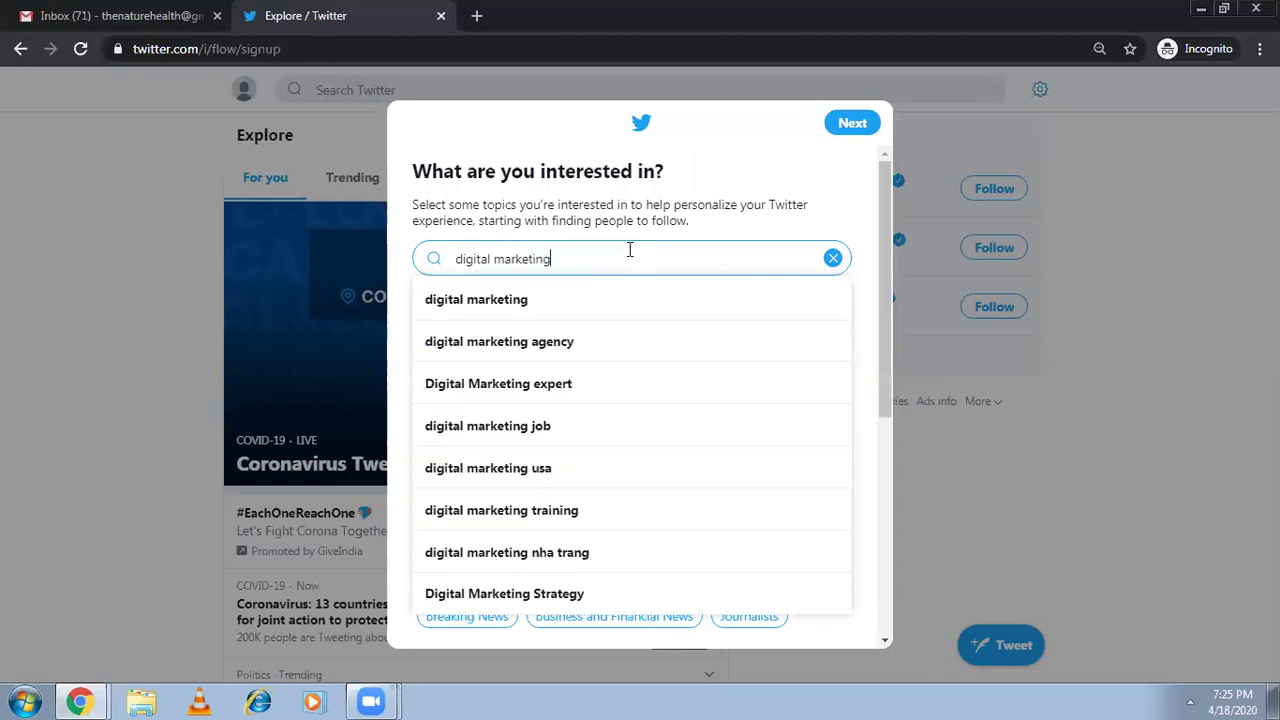
click(543, 302)
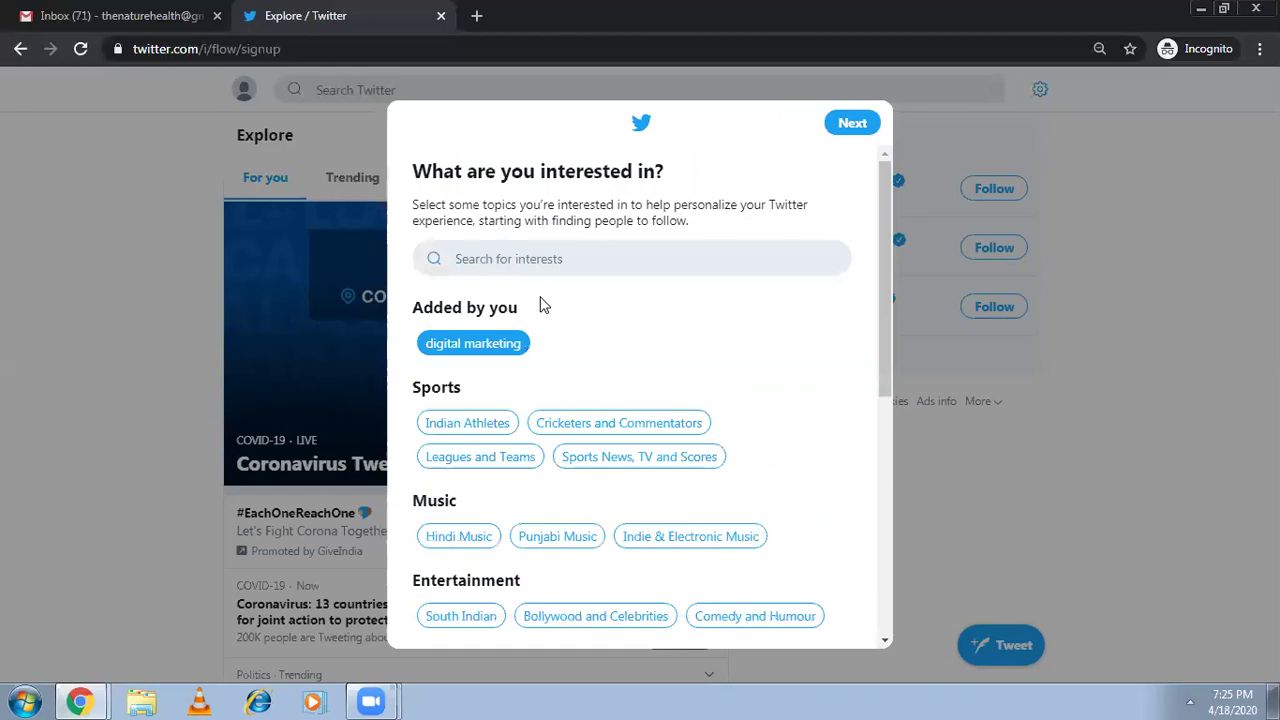
Add #SEO and google ads as interests, then continue past the interests step.
click(564, 259)
text(s)
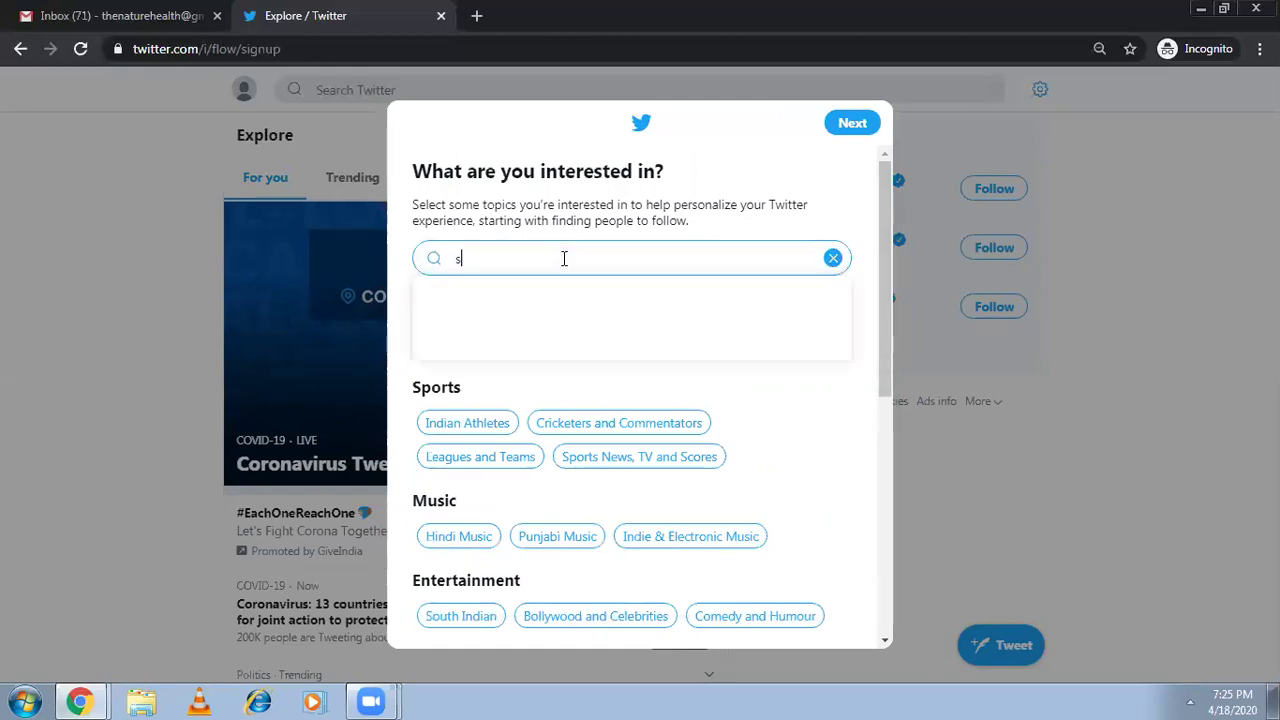
text(eo)
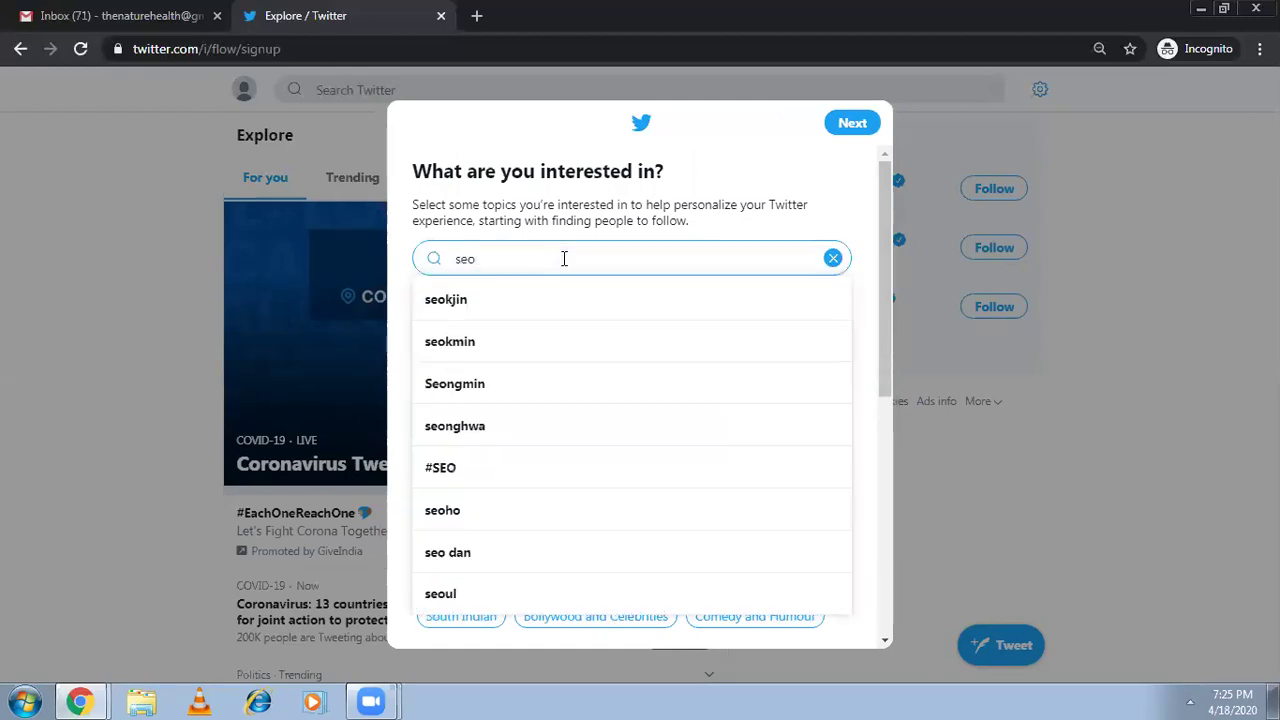
click(443, 474)
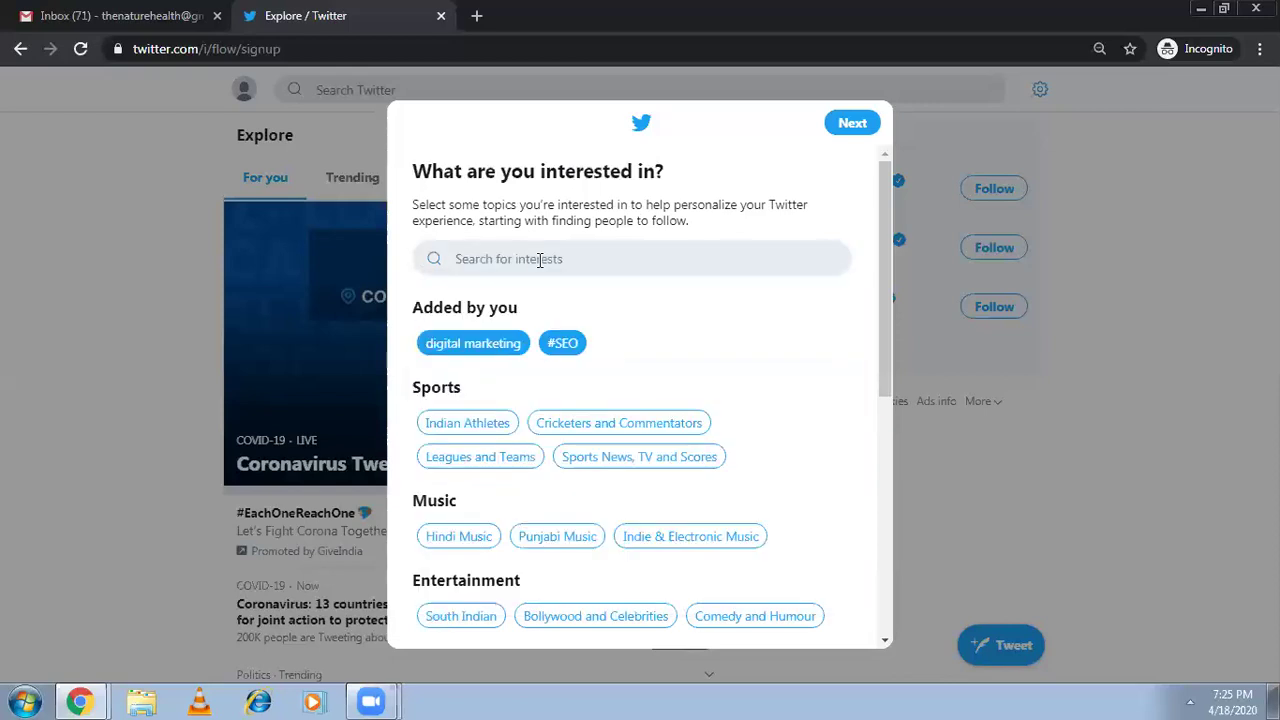
click(539, 259)
text(google ads)
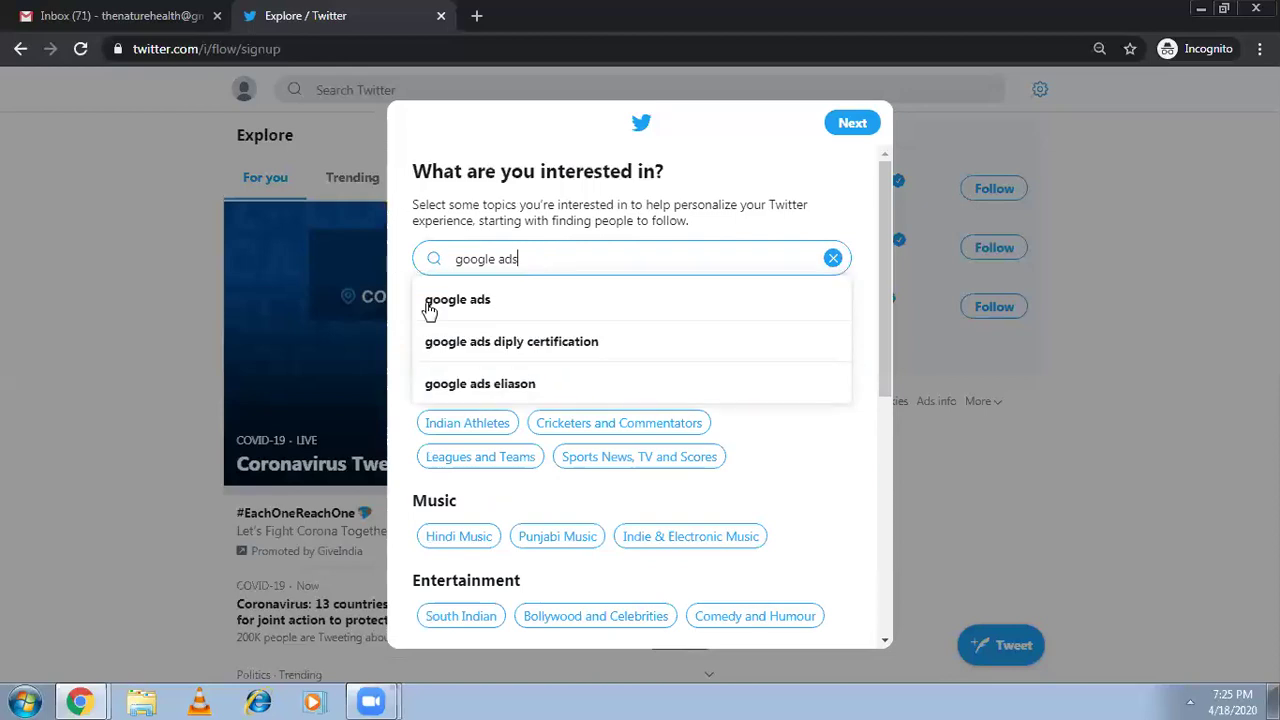
click(427, 301)
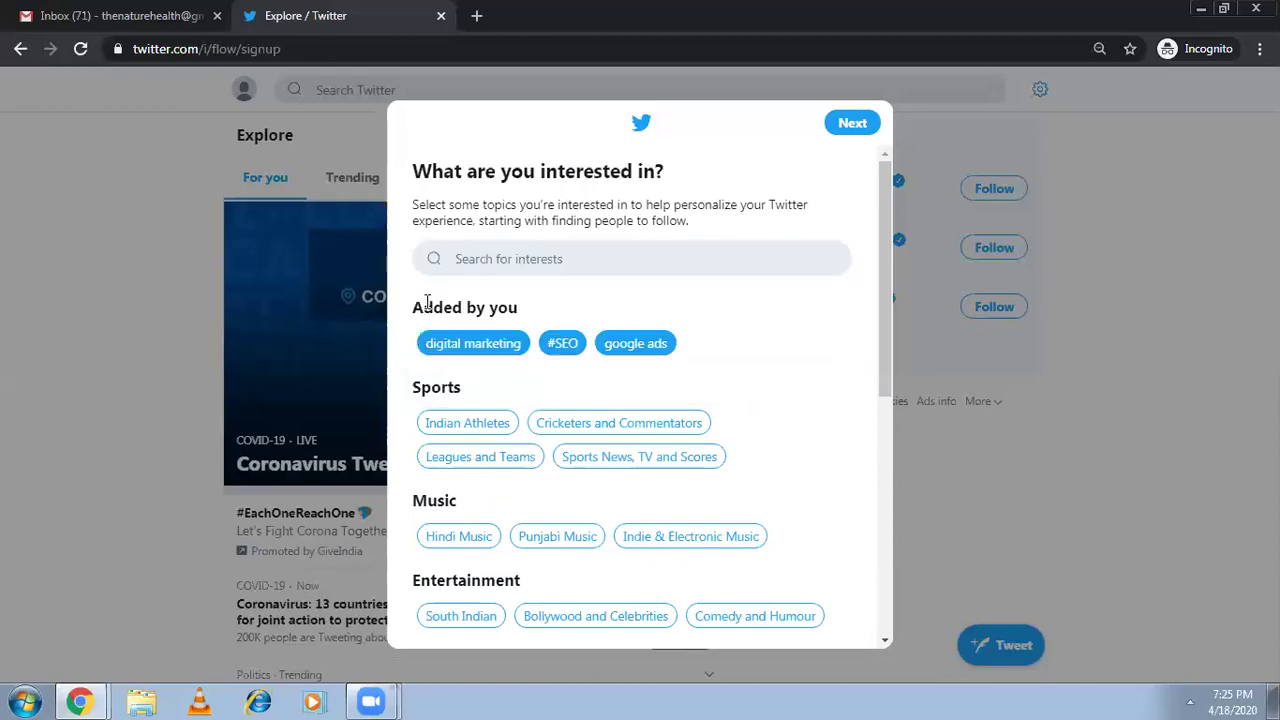
click(848, 124)
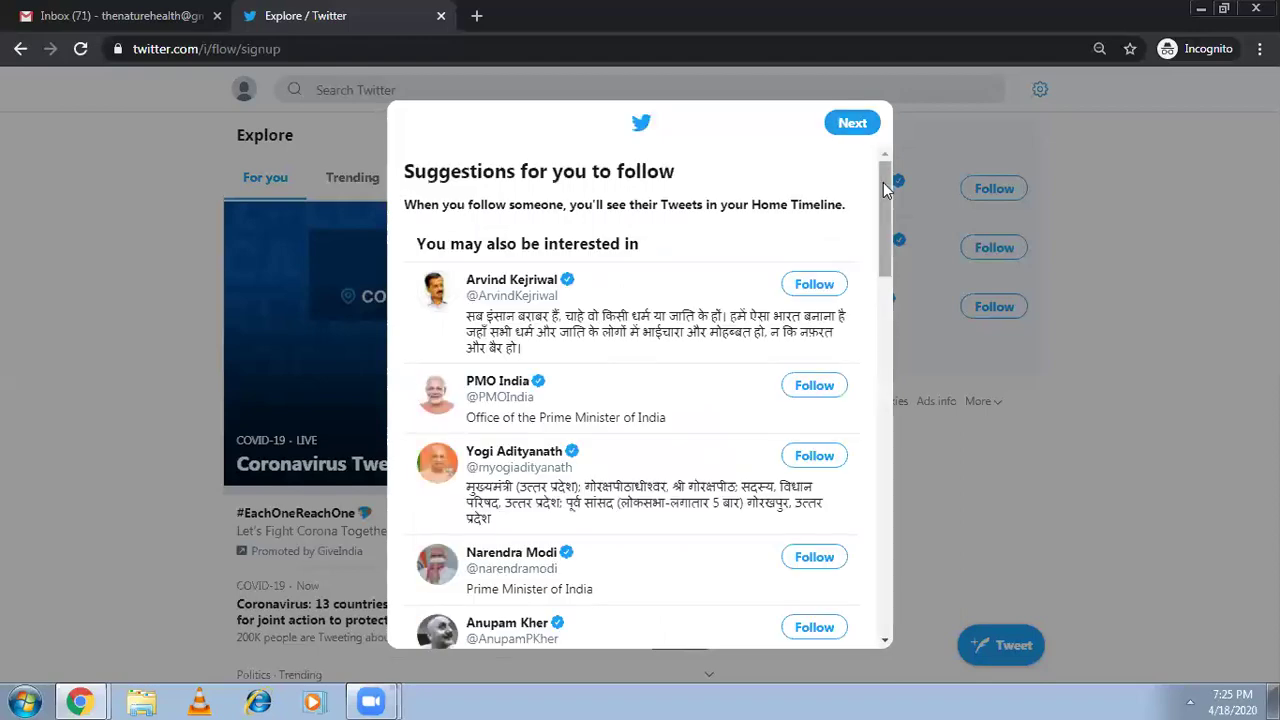
Skip the follow suggestions and the notifications prompt to land on Explore.
drag(884, 190, 888, 335)
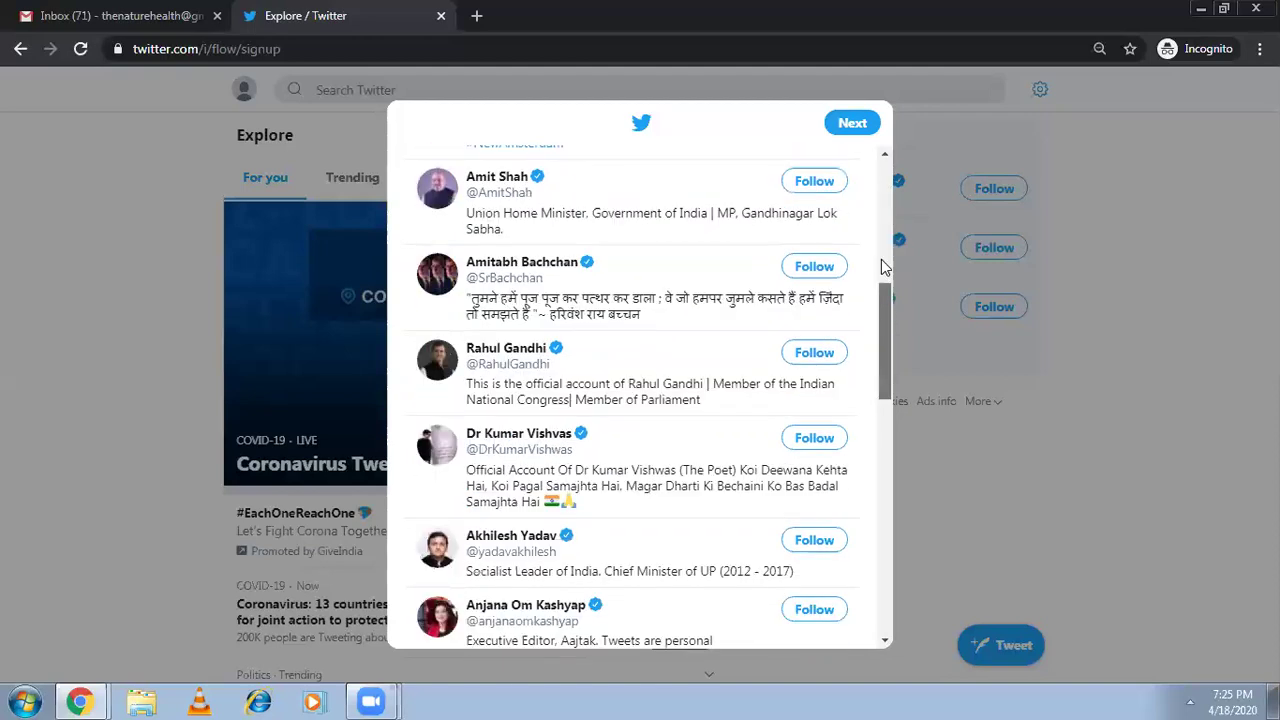
scroll(849, 127, up, 2)
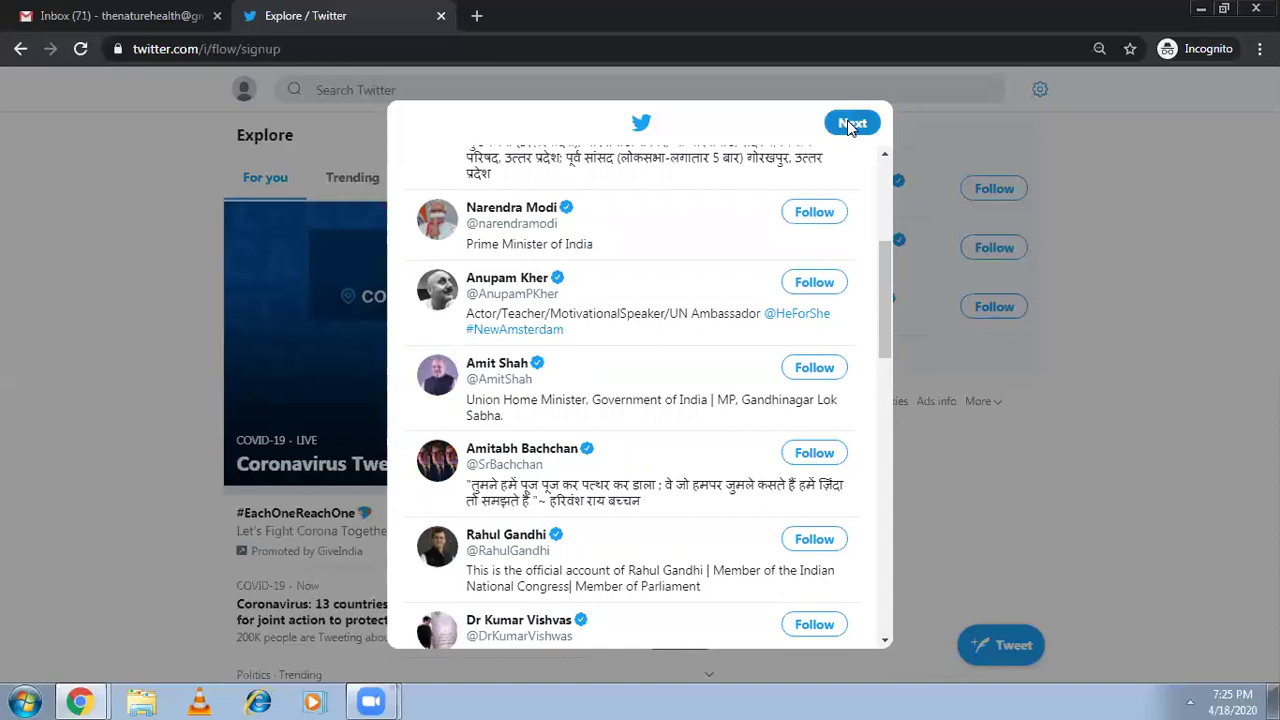
click(848, 125)
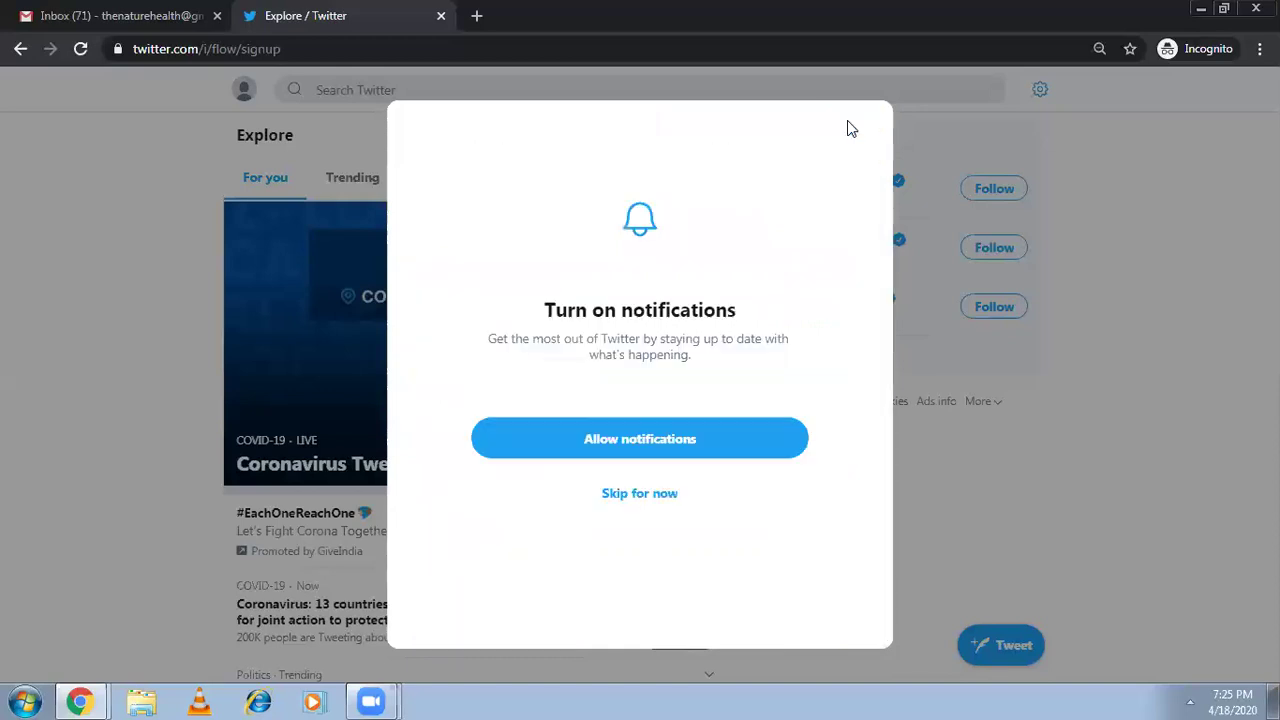
click(635, 498)
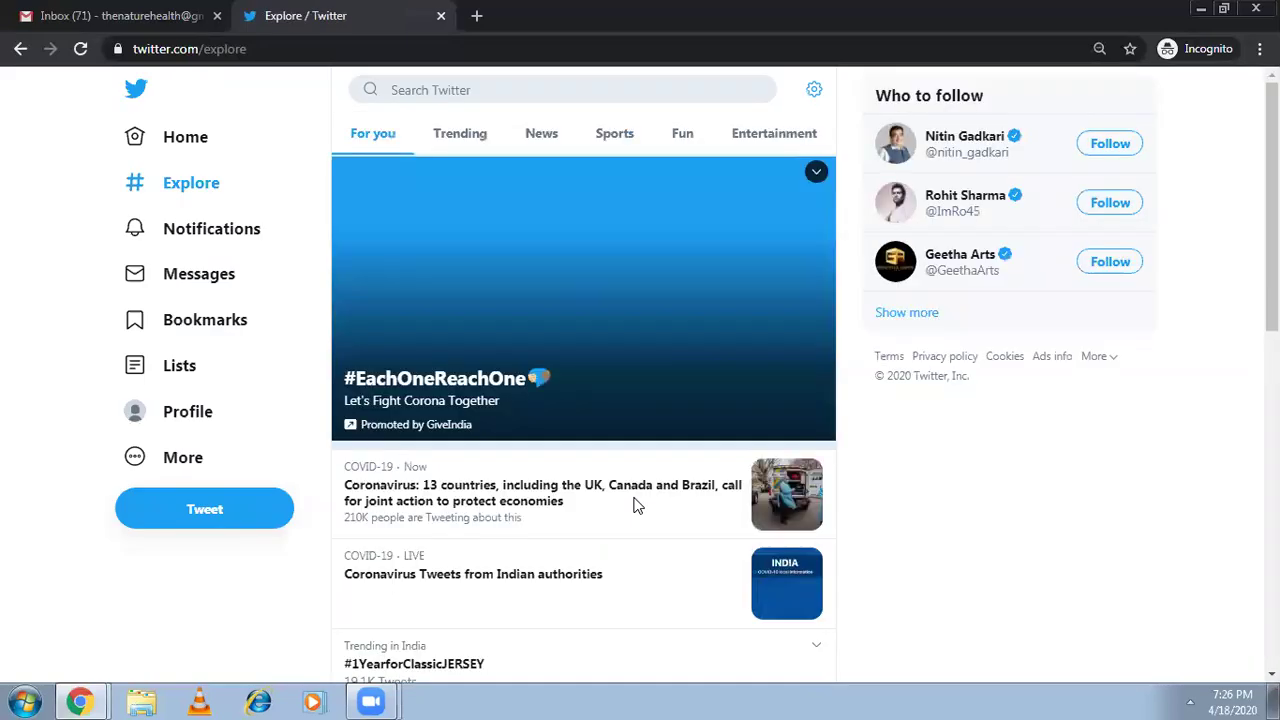
Go to the Twitter home timeline.
click(205, 142)
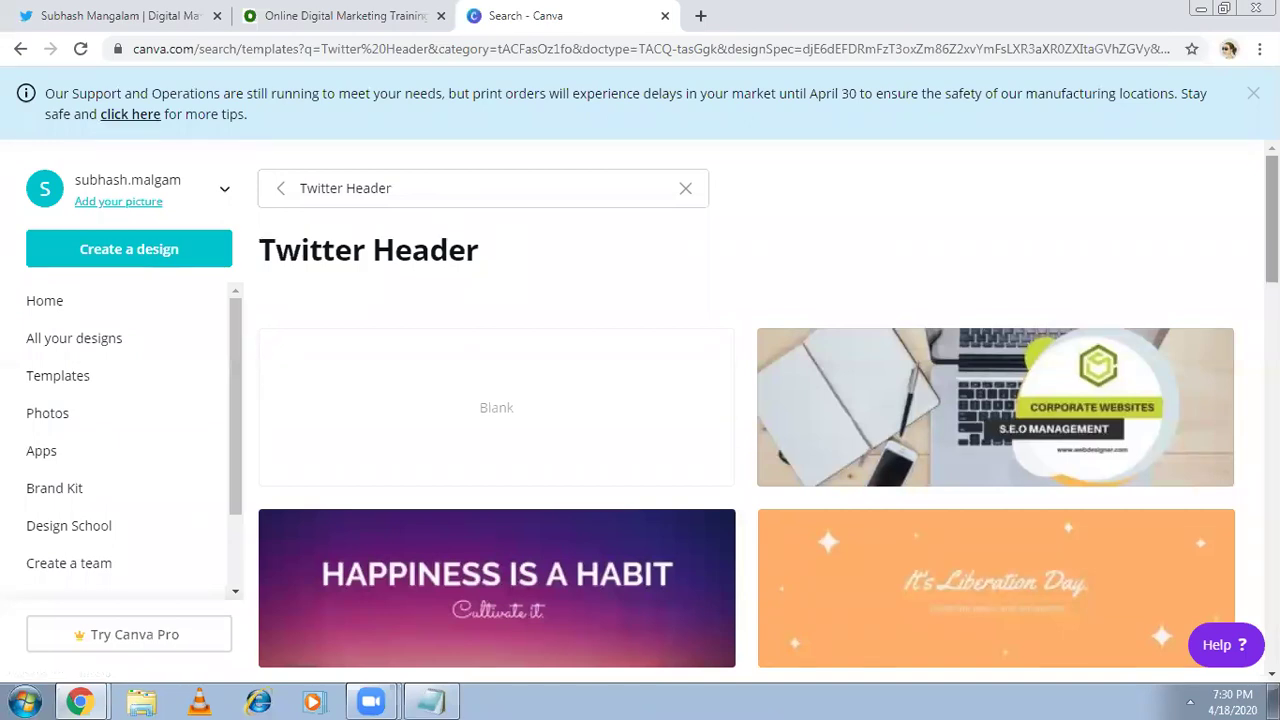
Start a design from the Deer Supply Co. Twitter Header template and bring up social.txt.
scroll(746, 410, down, 5)
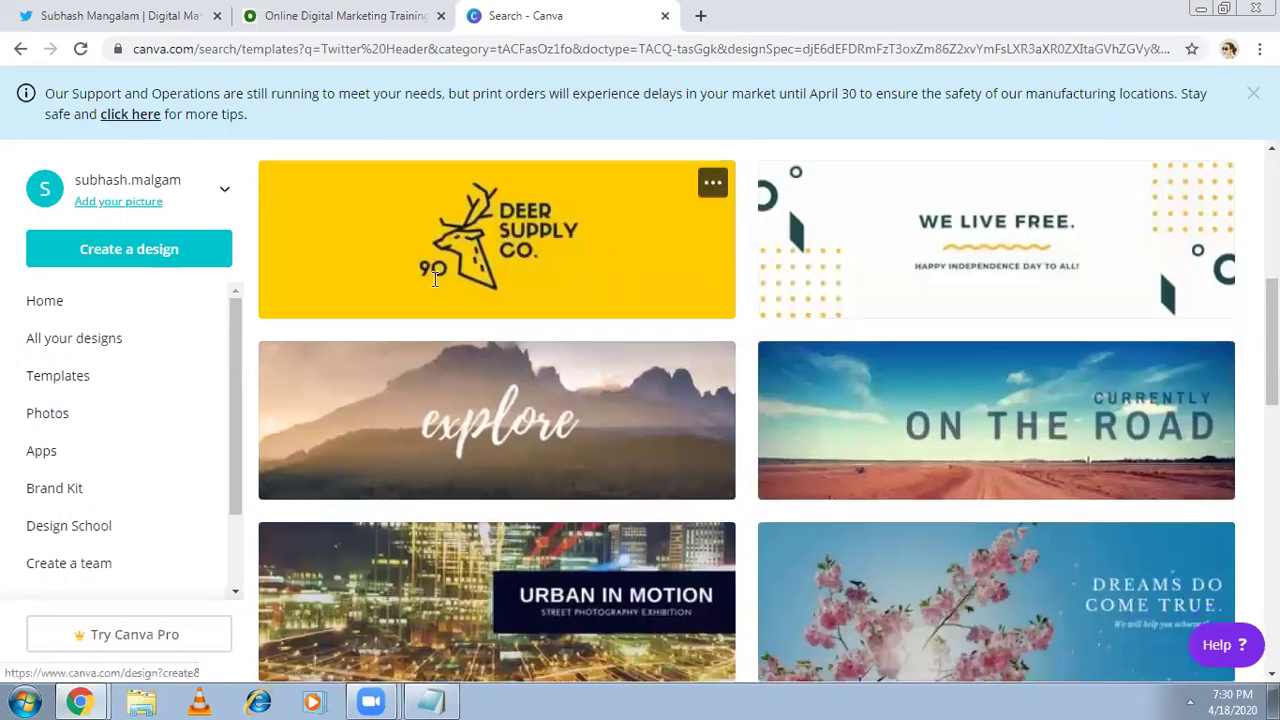
click(597, 255)
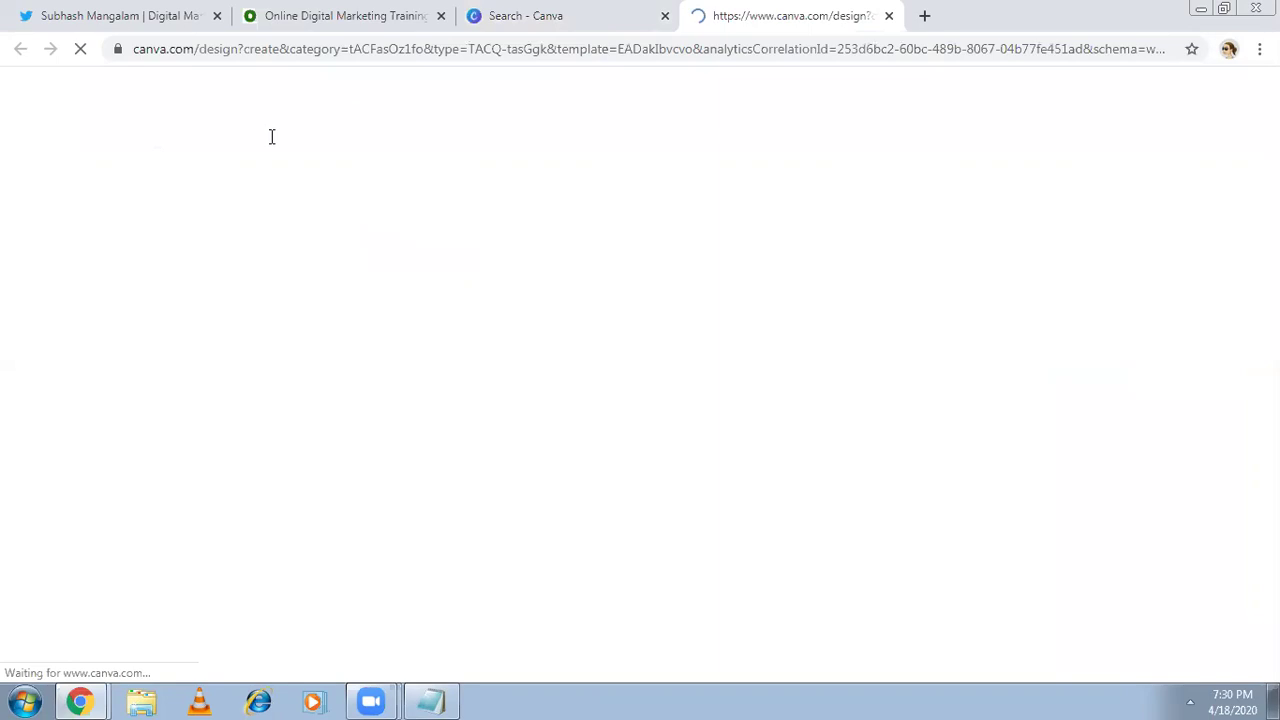
key(alt+Tab)
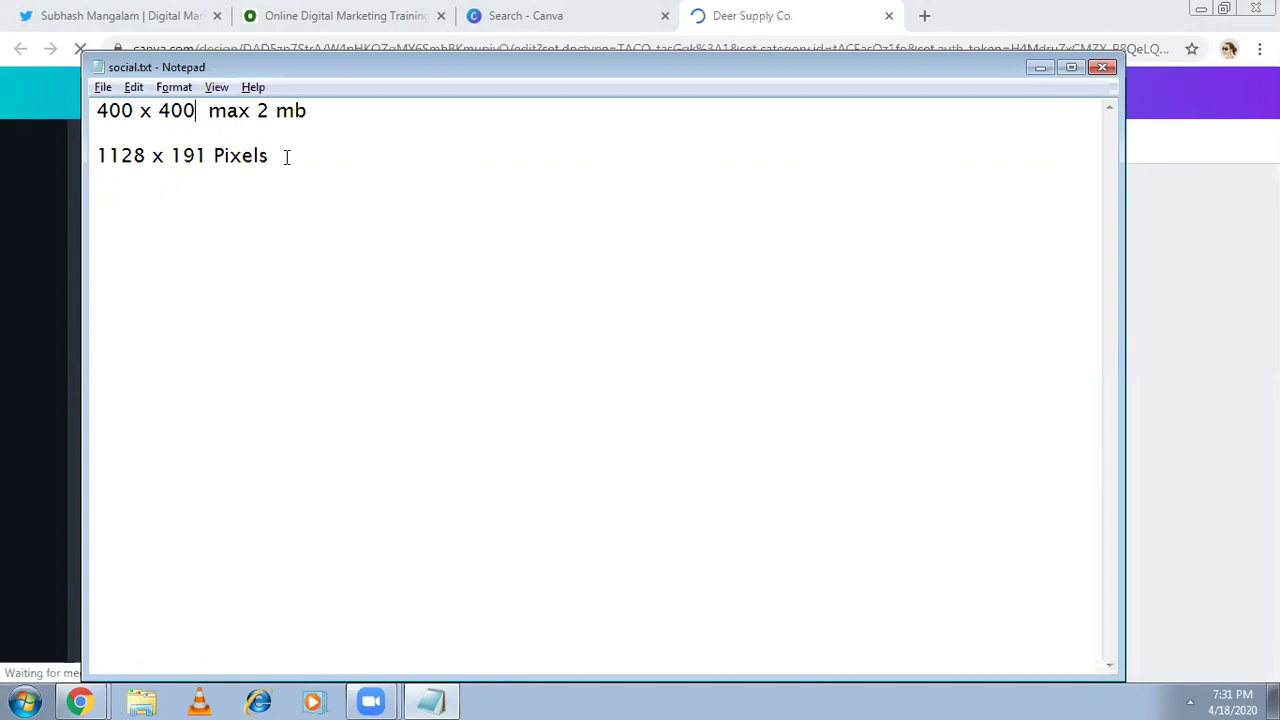
Check the 1128 x 191 Pixels header size in social.txt, then minimize the notes.
click(286, 157)
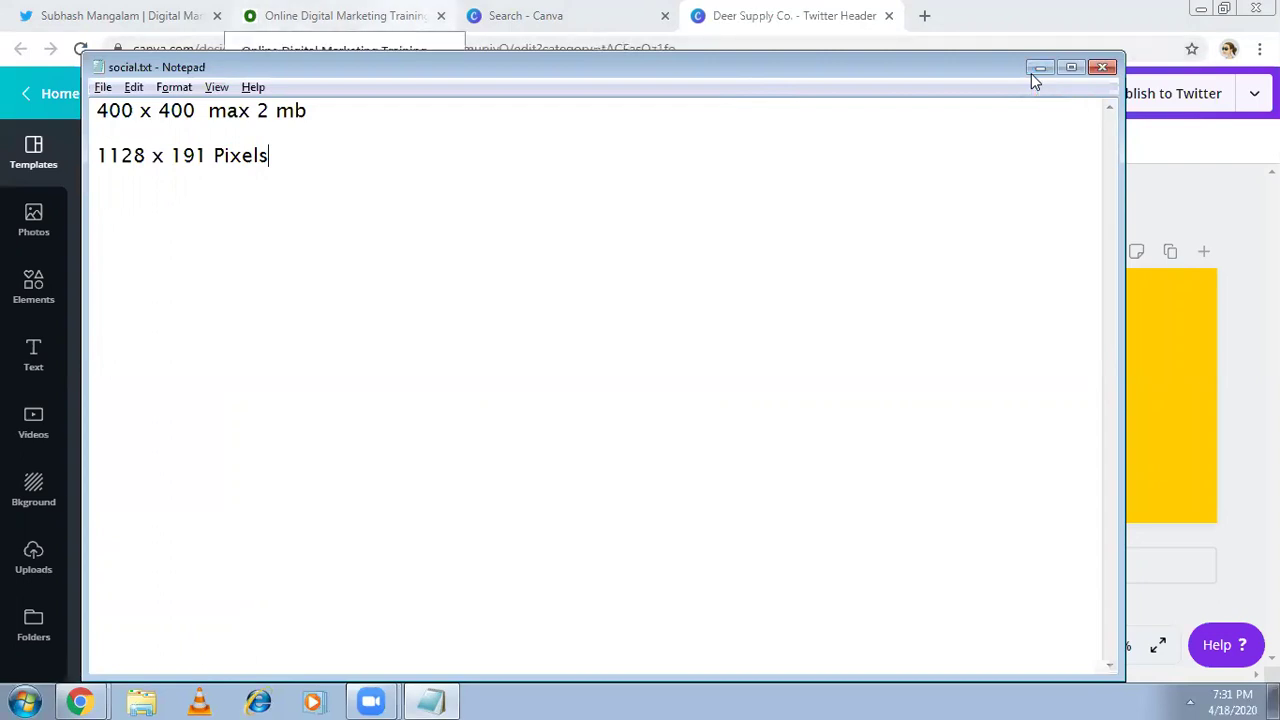
click(1039, 68)
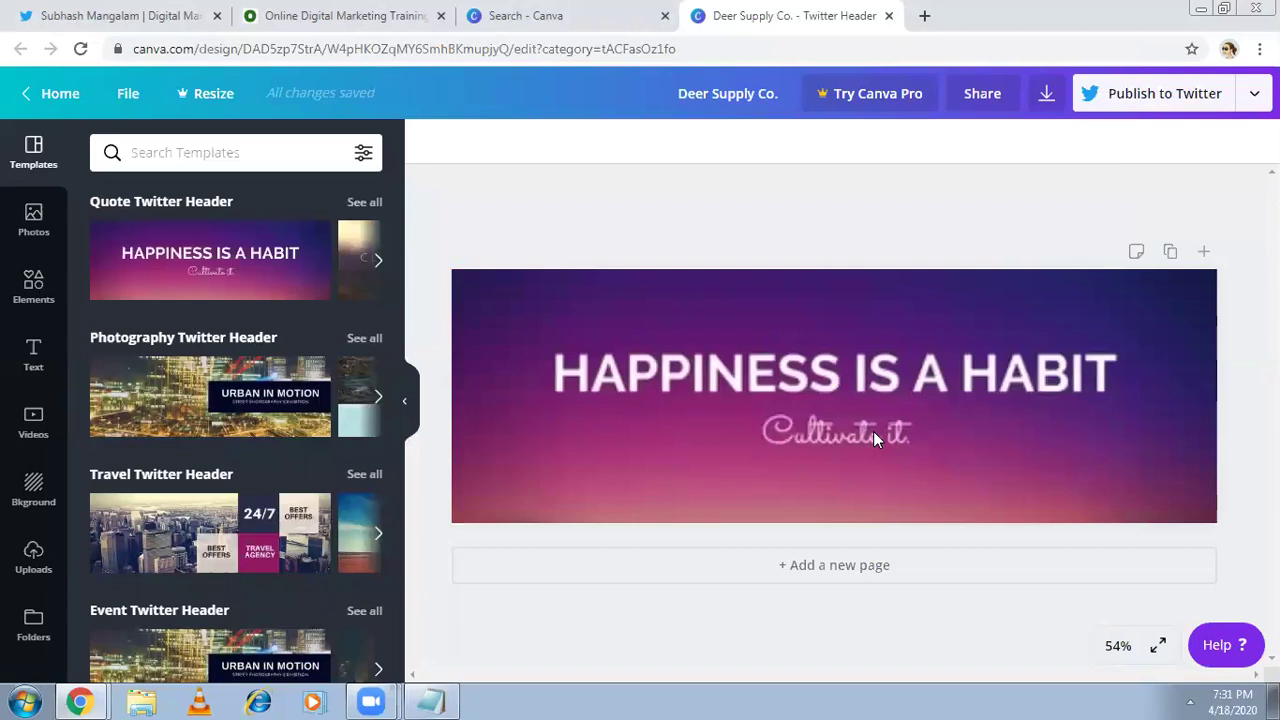
Replace the header's 'Cultivate it.' subtitle with 'the nature health'.
click(873, 431)
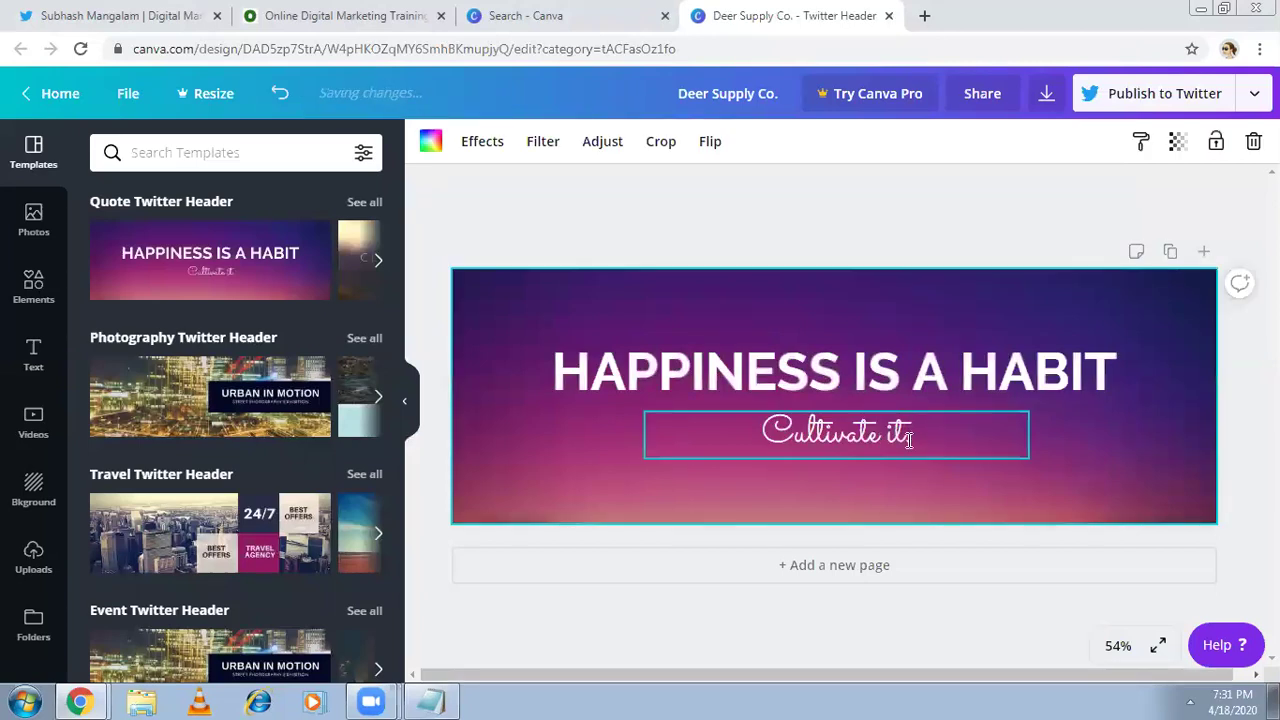
double_click(909, 440)
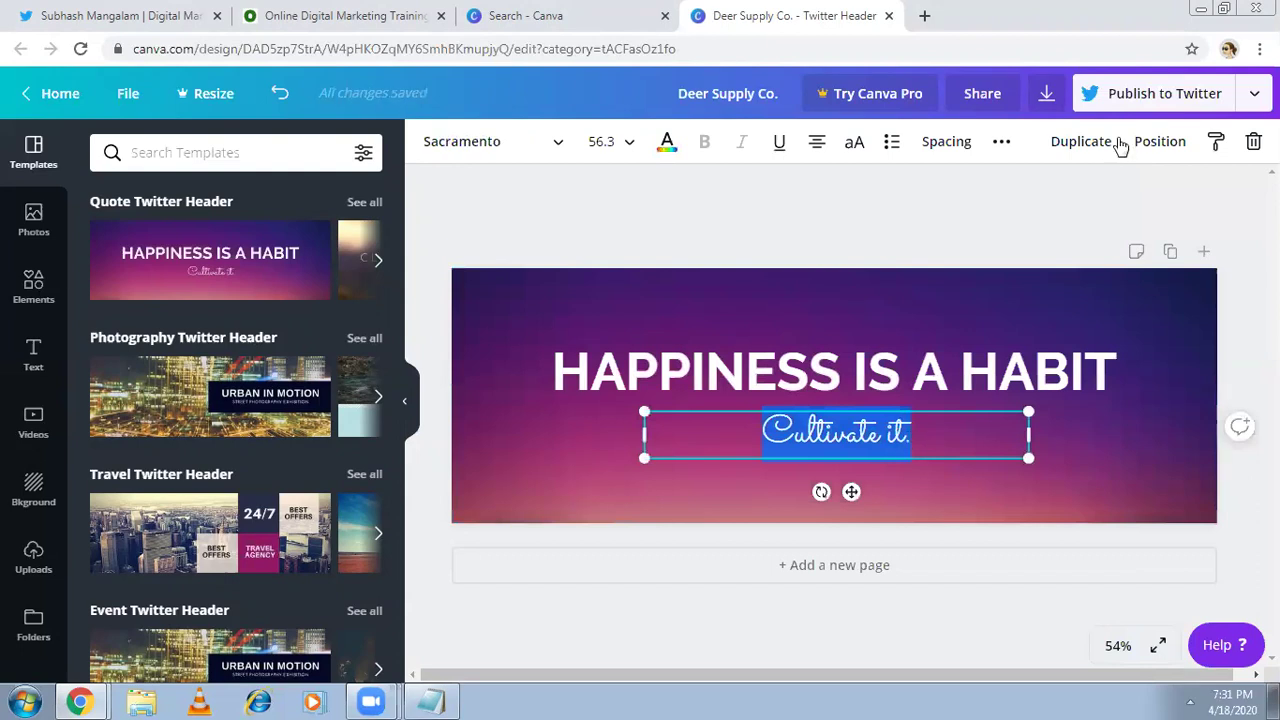
text(the)
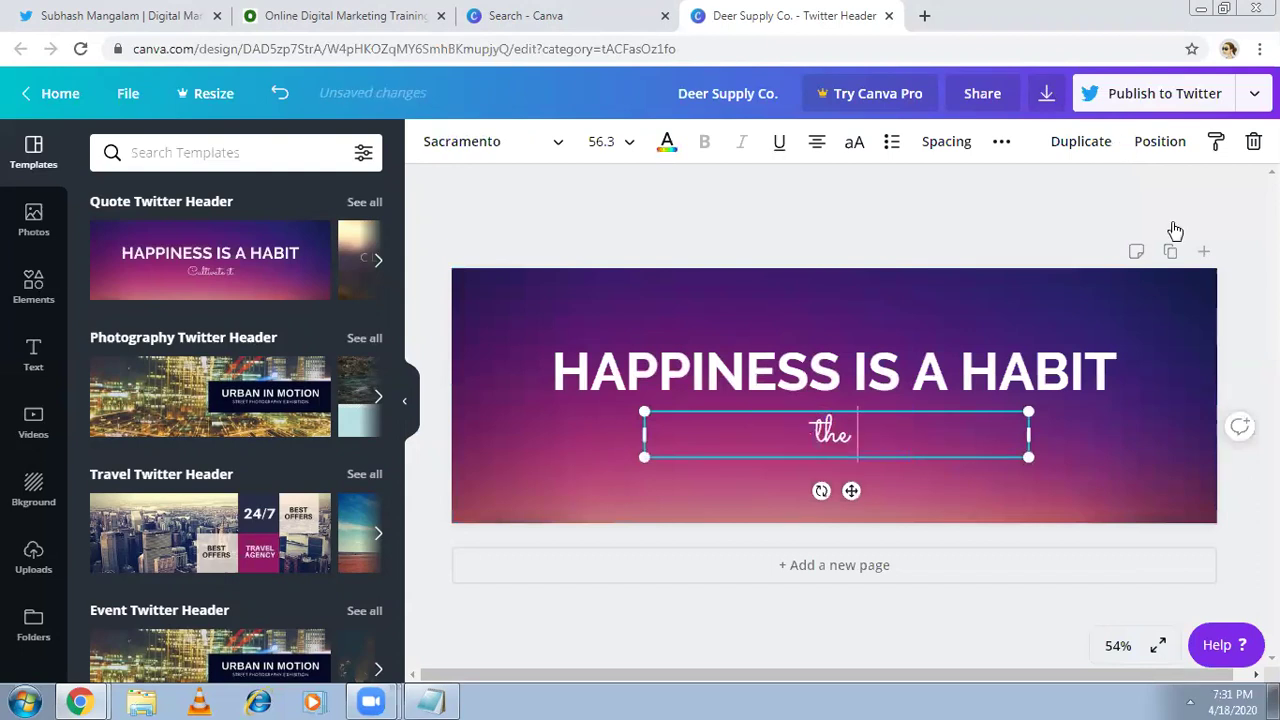
text( nature )
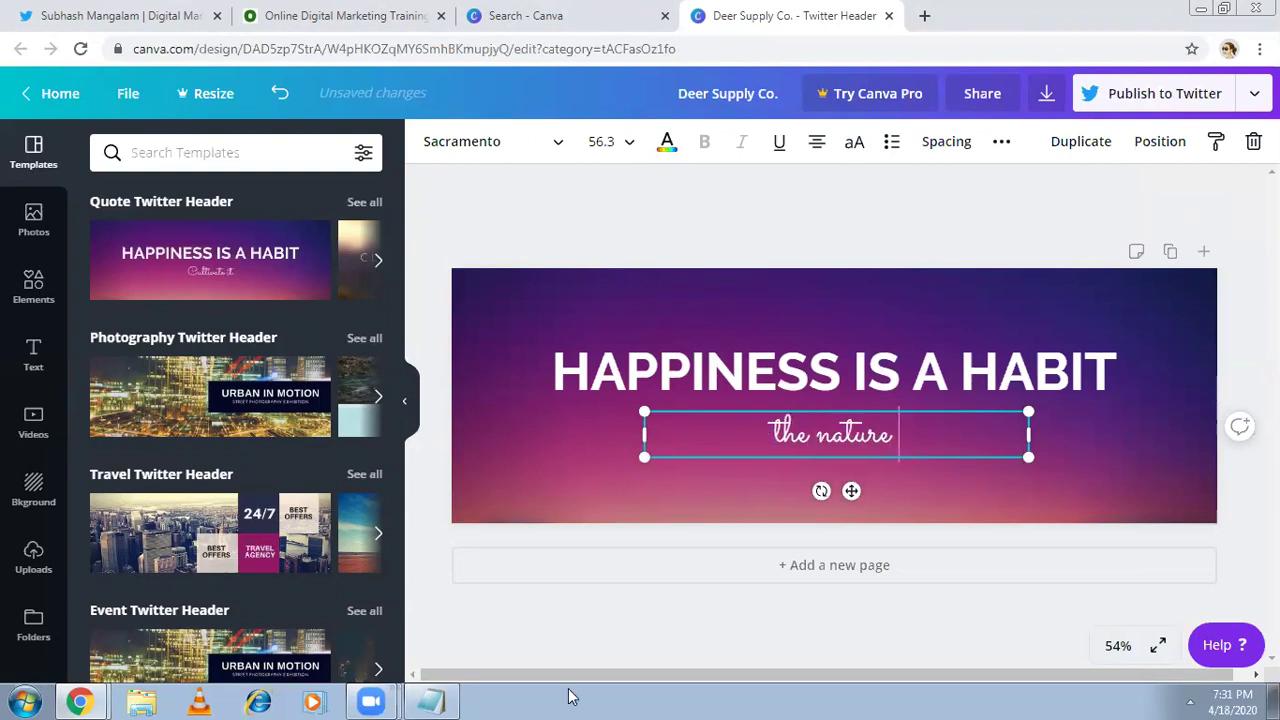
text(health)
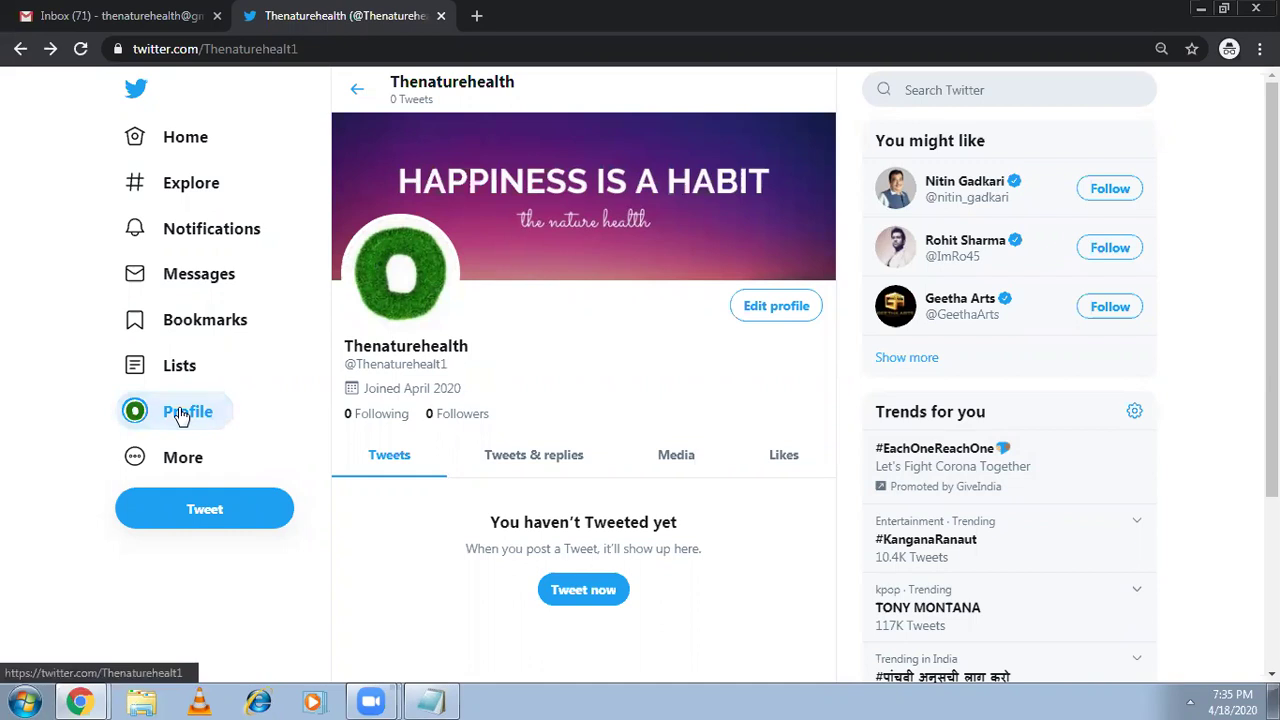
key(alt+Tab)
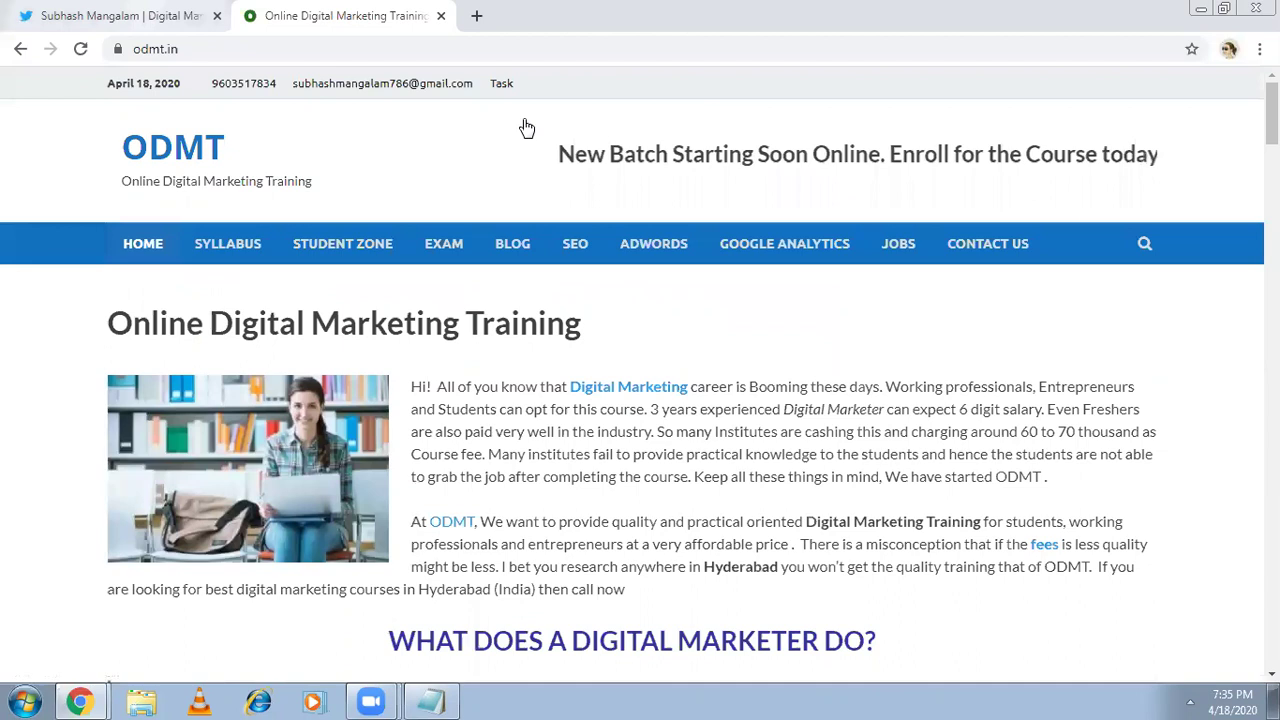
key(ctrl+Tab)
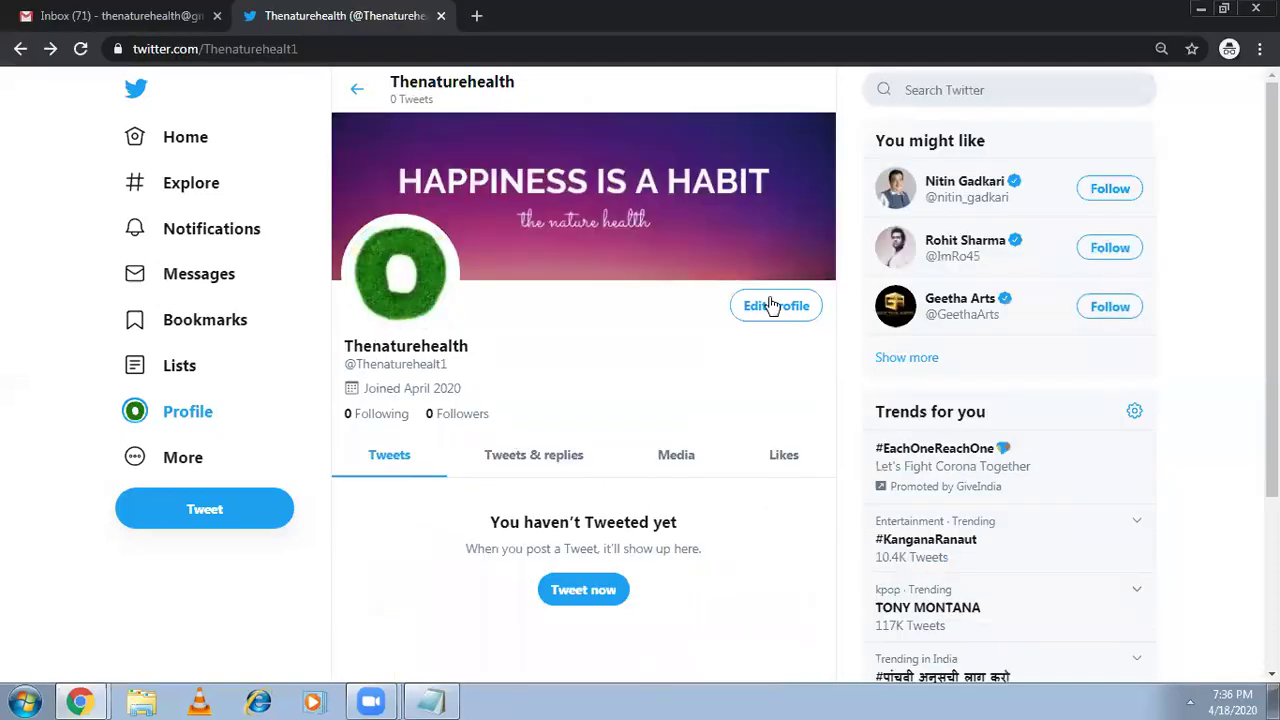
Write a profile bio about providing organic food at affordable prices.
click(771, 305)
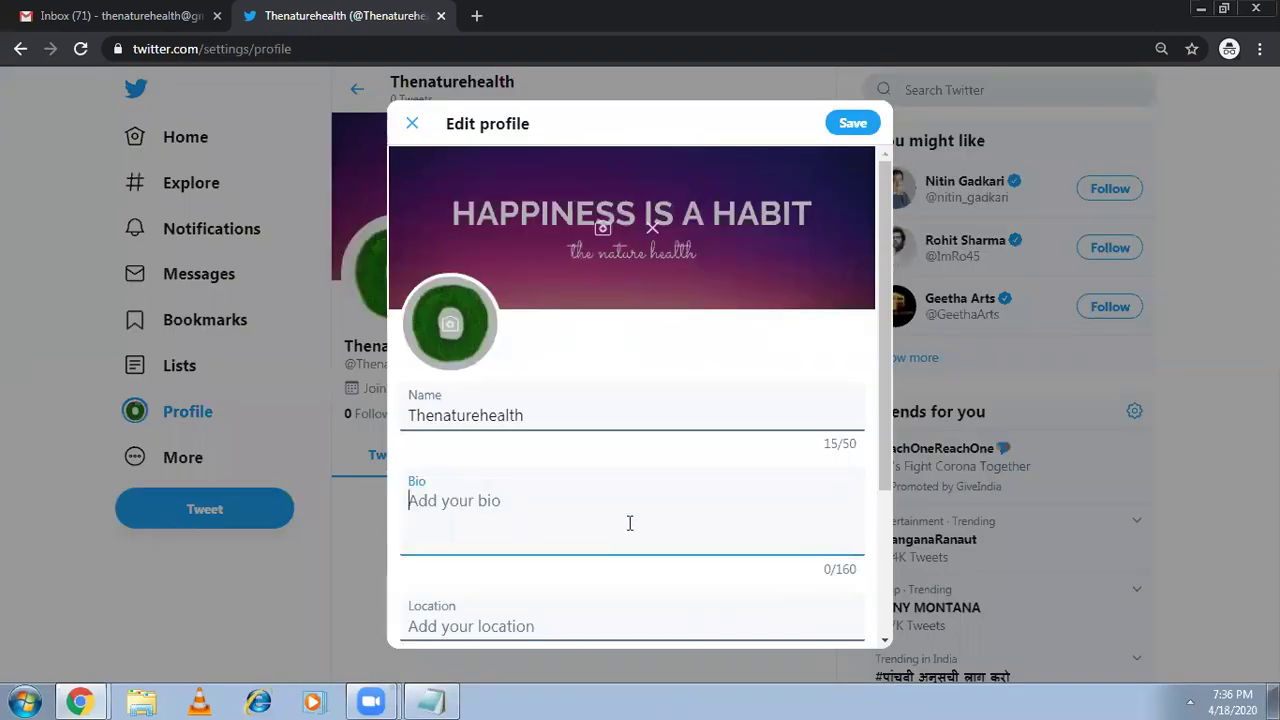
text(NAtur)
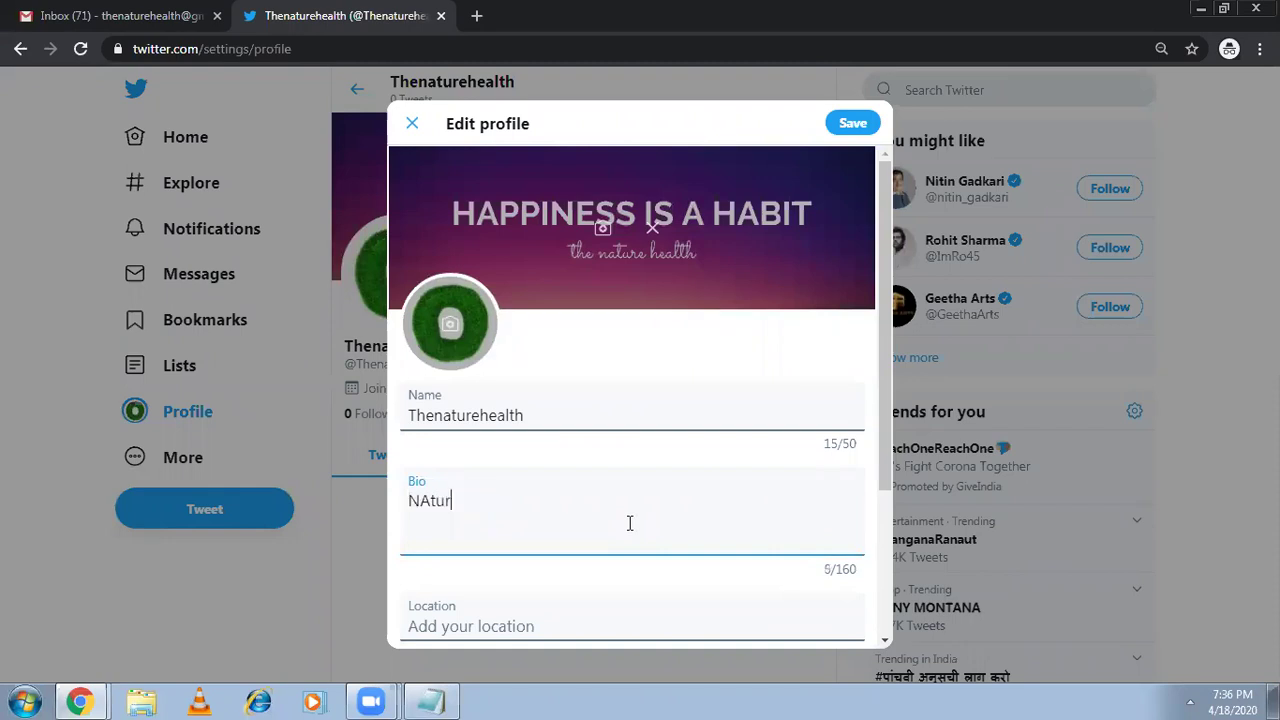
text(e health Website is all )
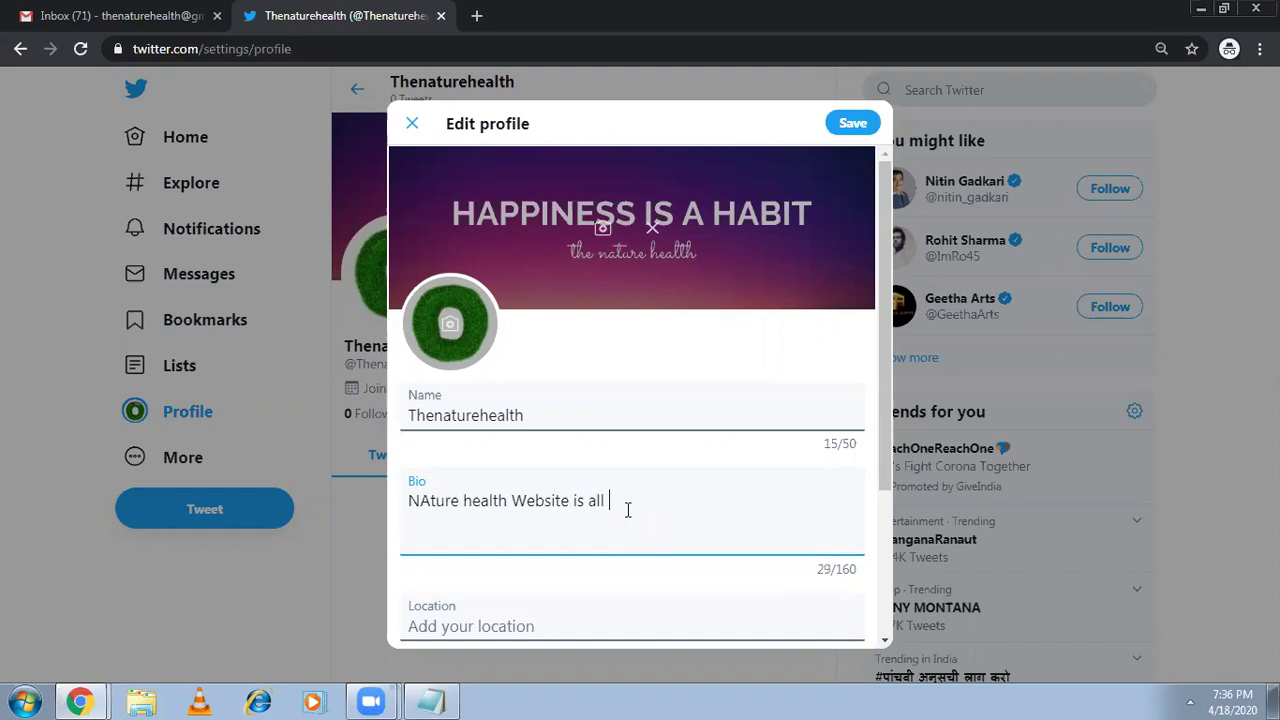
text(baout)
key(BackSpace)
key(BackSpace)
key(BackSpace)
key(BackSpace)
key(BackSpace)
key(BackSpace)
text(About Providing )
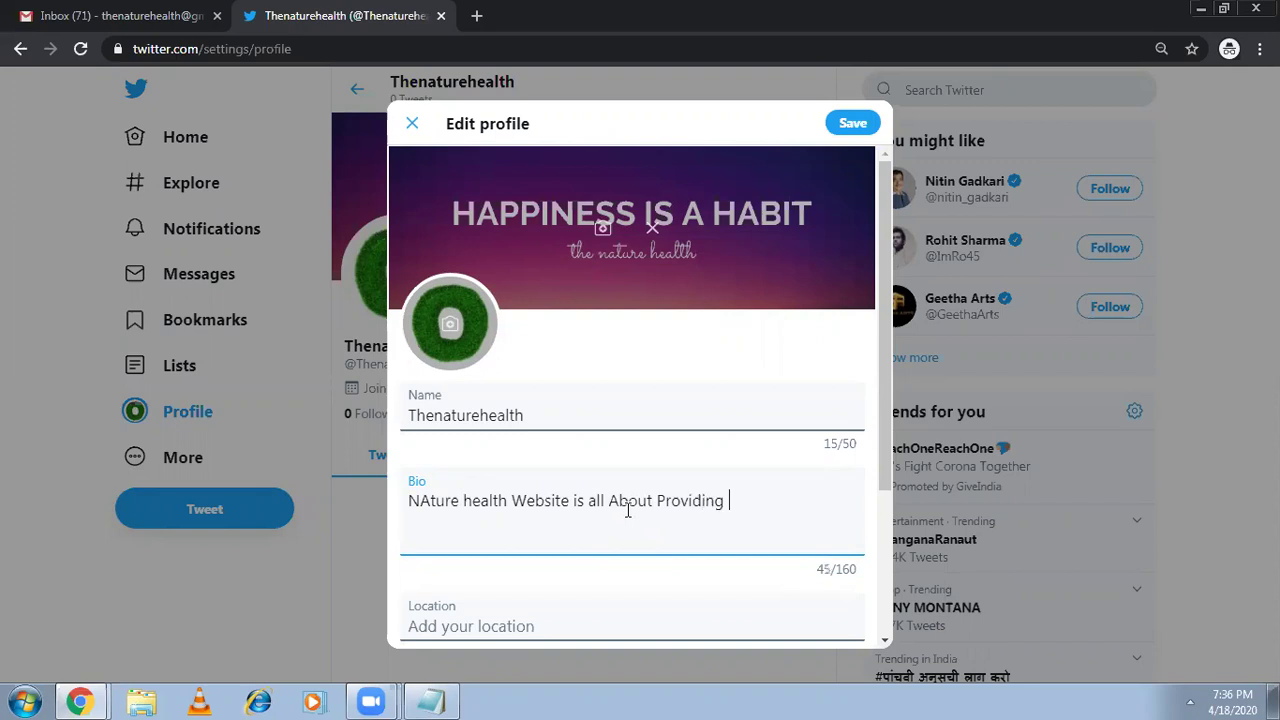
text(you Or)
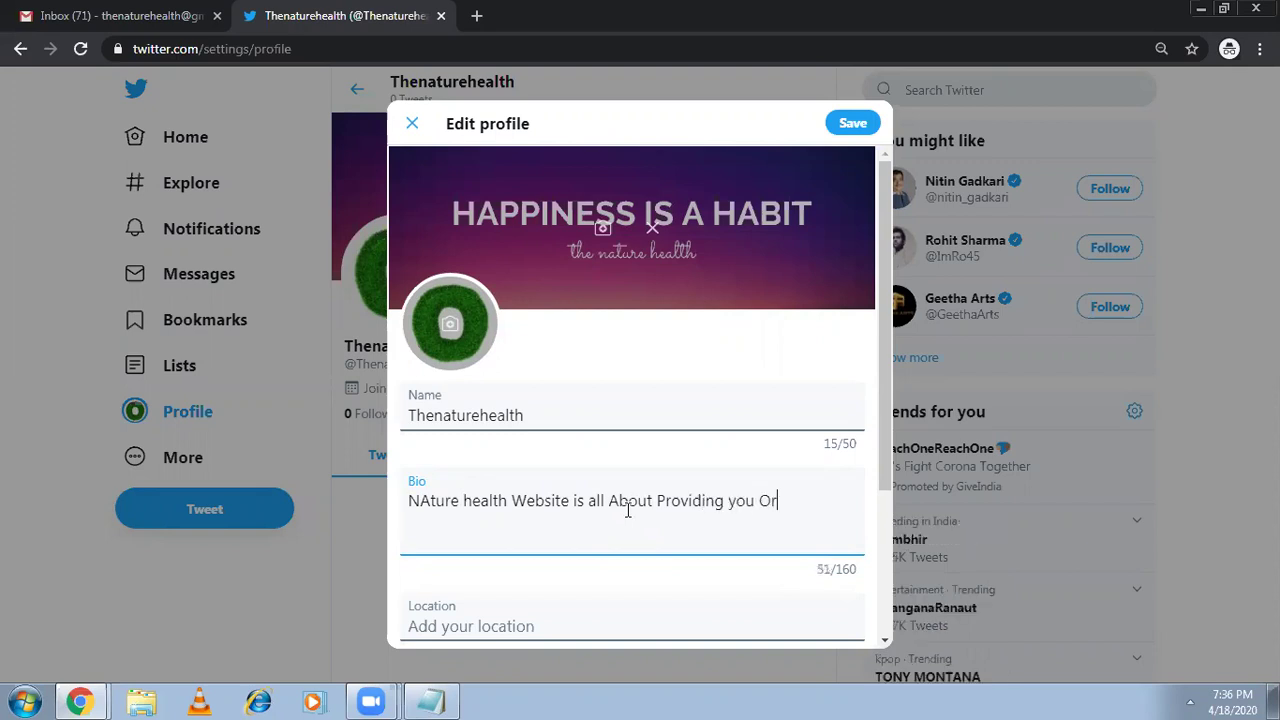
text(ganic)
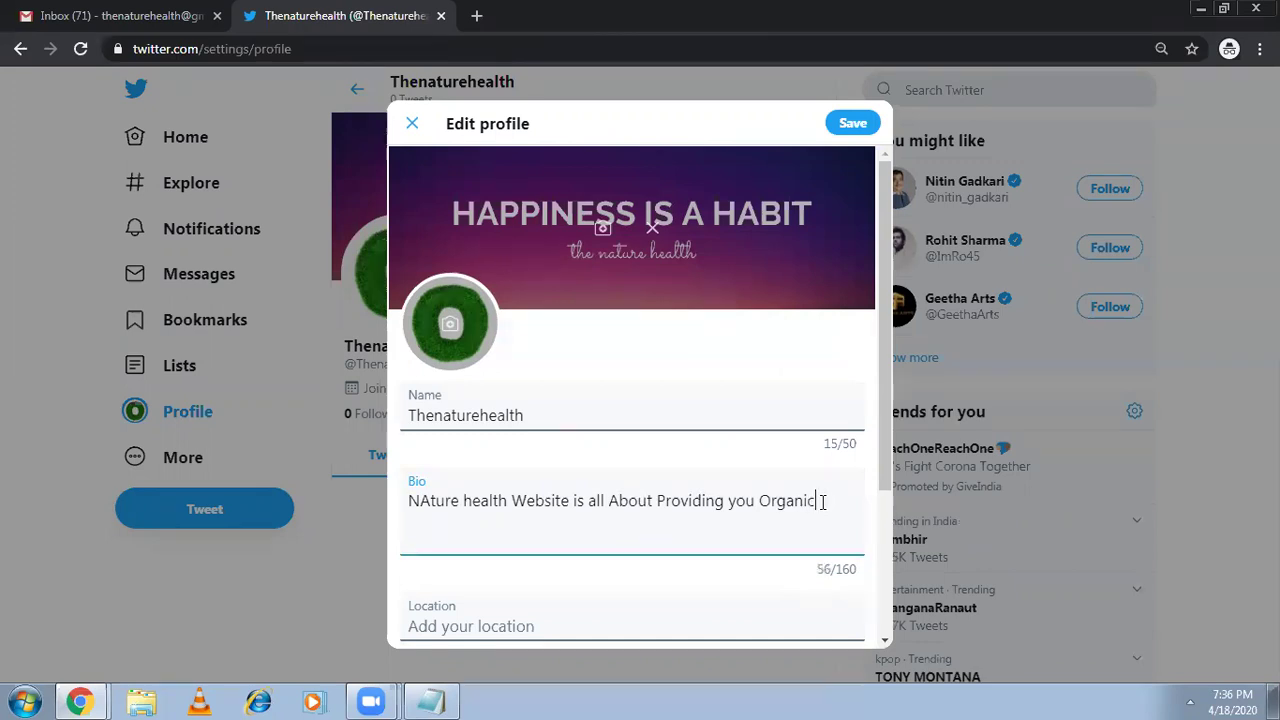
text( food at Affordabple Price)
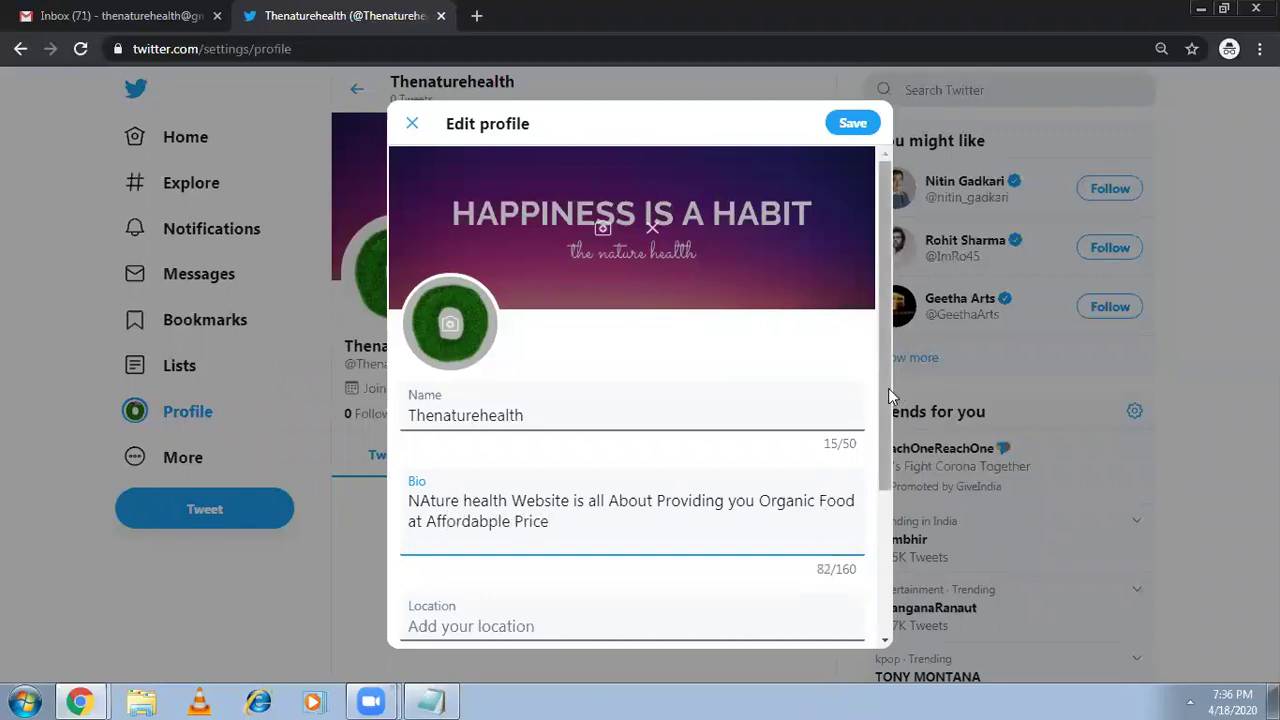
Set the location to Hyderabad and website to thenaturehealth.in, then save the profile.
scroll(686, 437, down, 1)
scroll(522, 515, down, 1)
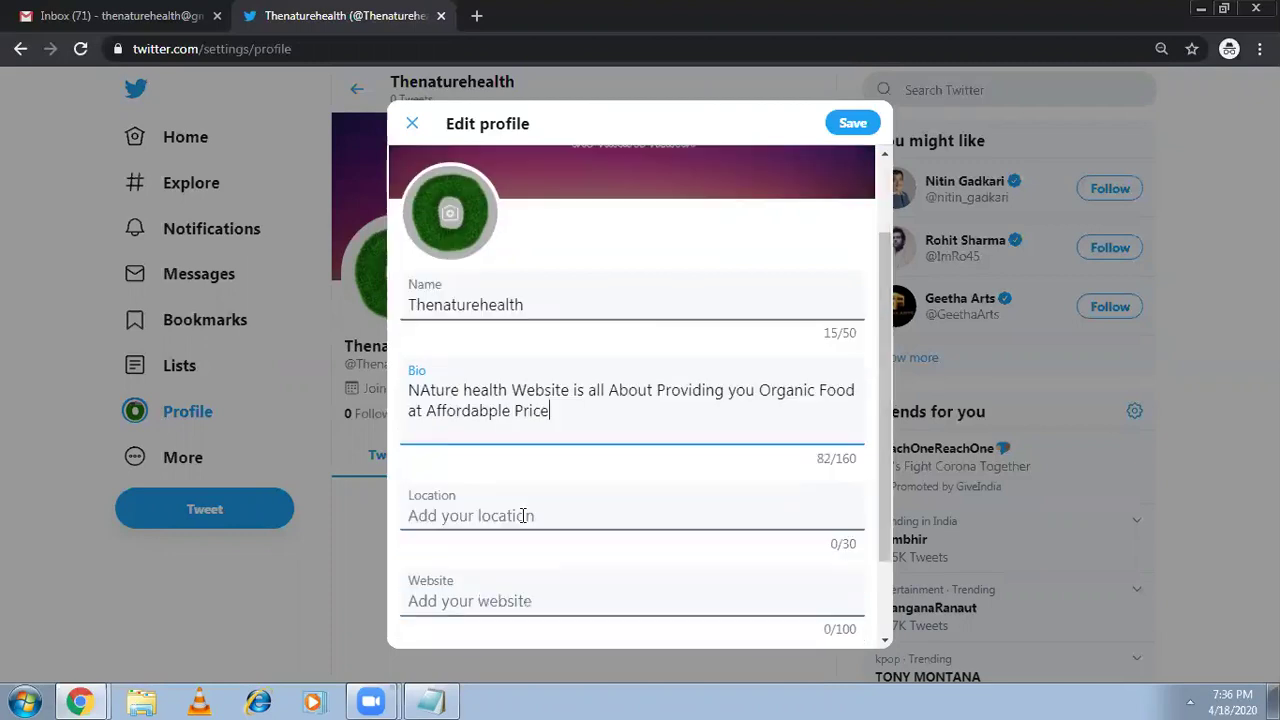
click(522, 515)
text(hyder)
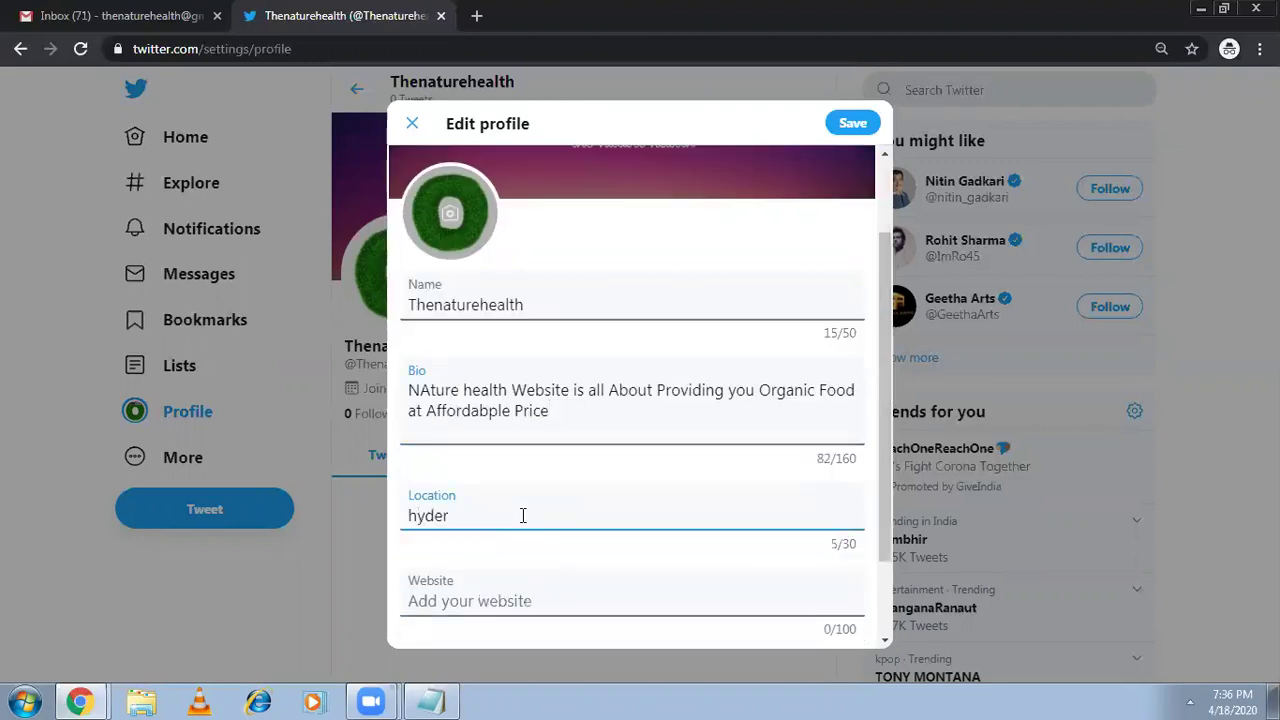
text(abad)
click(419, 515)
key(BackSpace)
text(H)
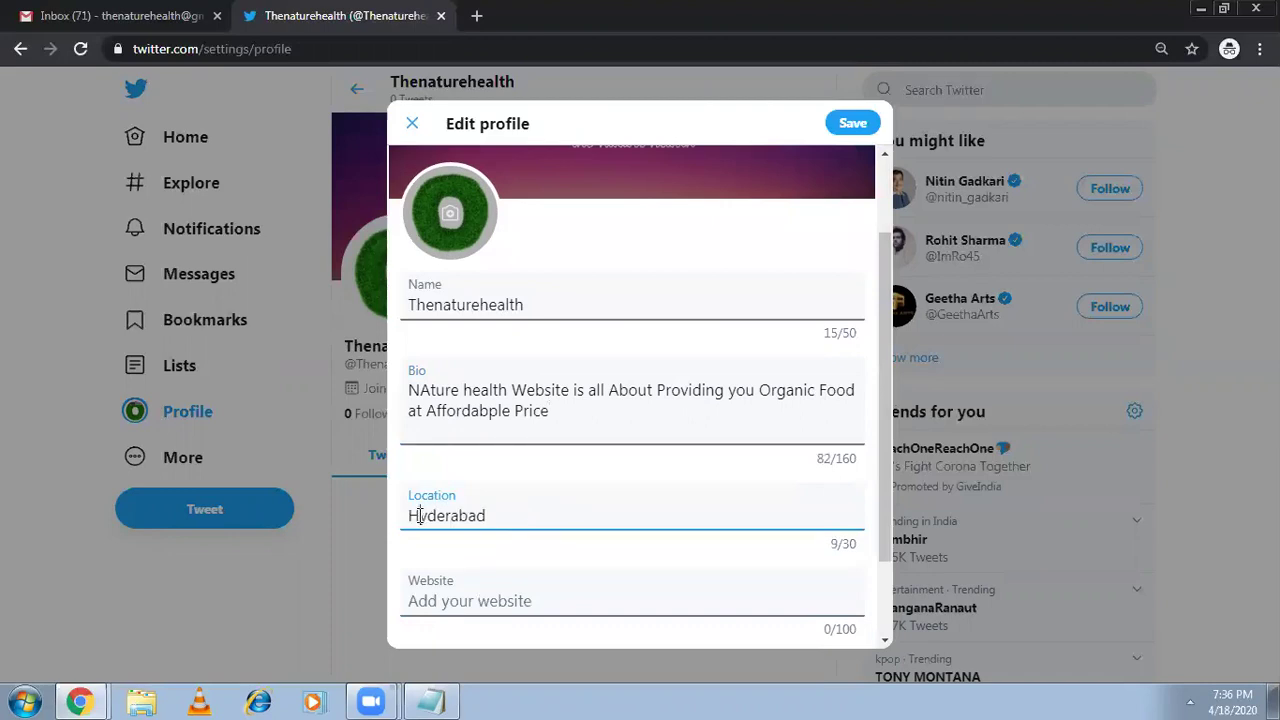
click(465, 601)
text(thenatureh)
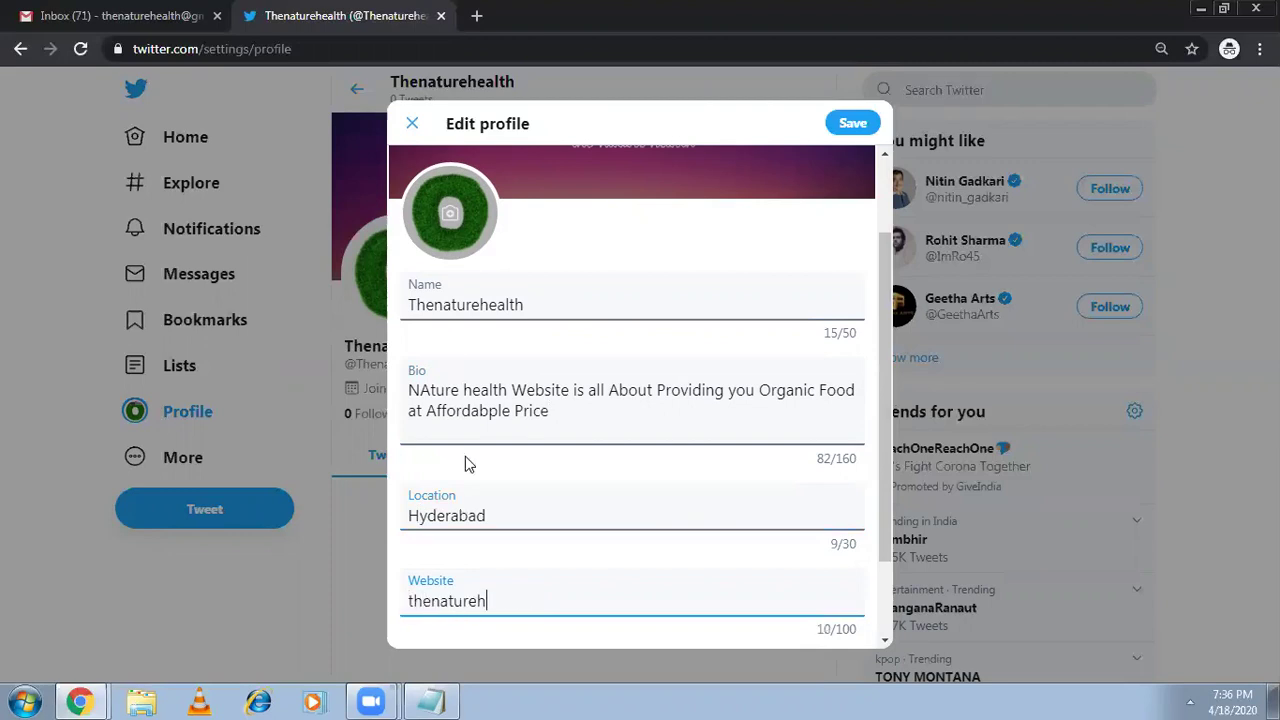
text(ealth.in)
drag(886, 310, 881, 437)
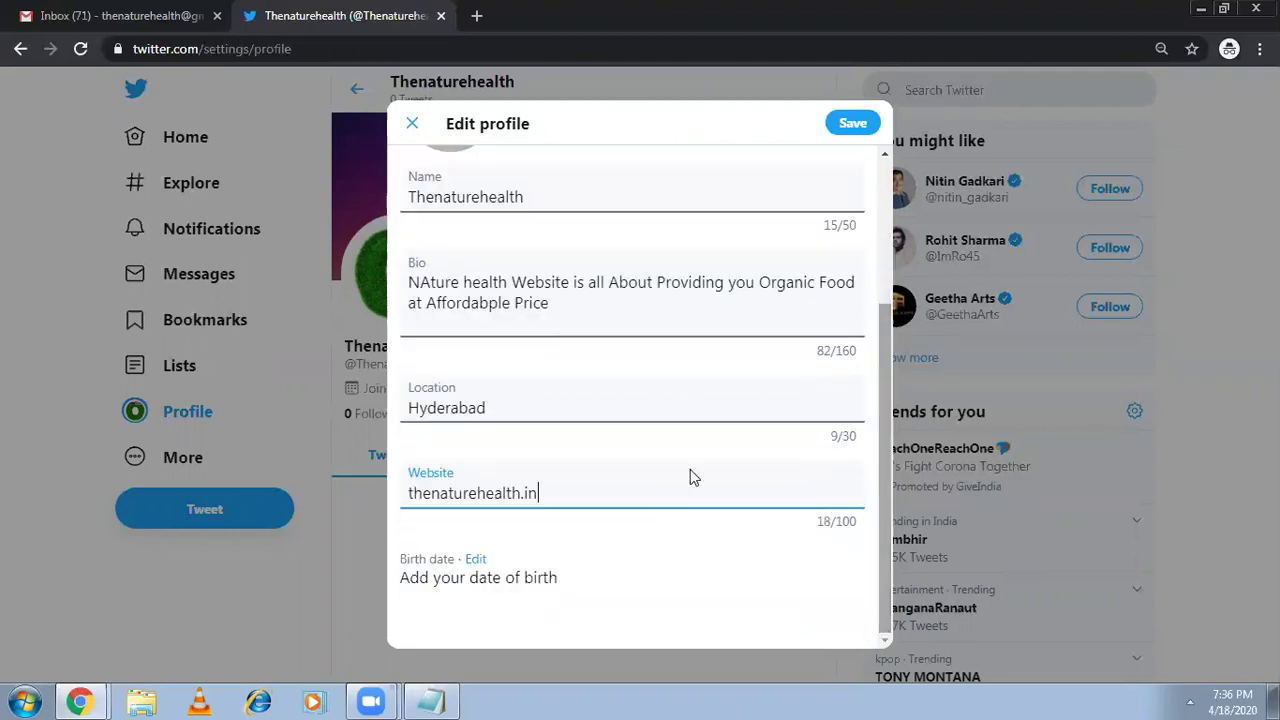
click(853, 125)
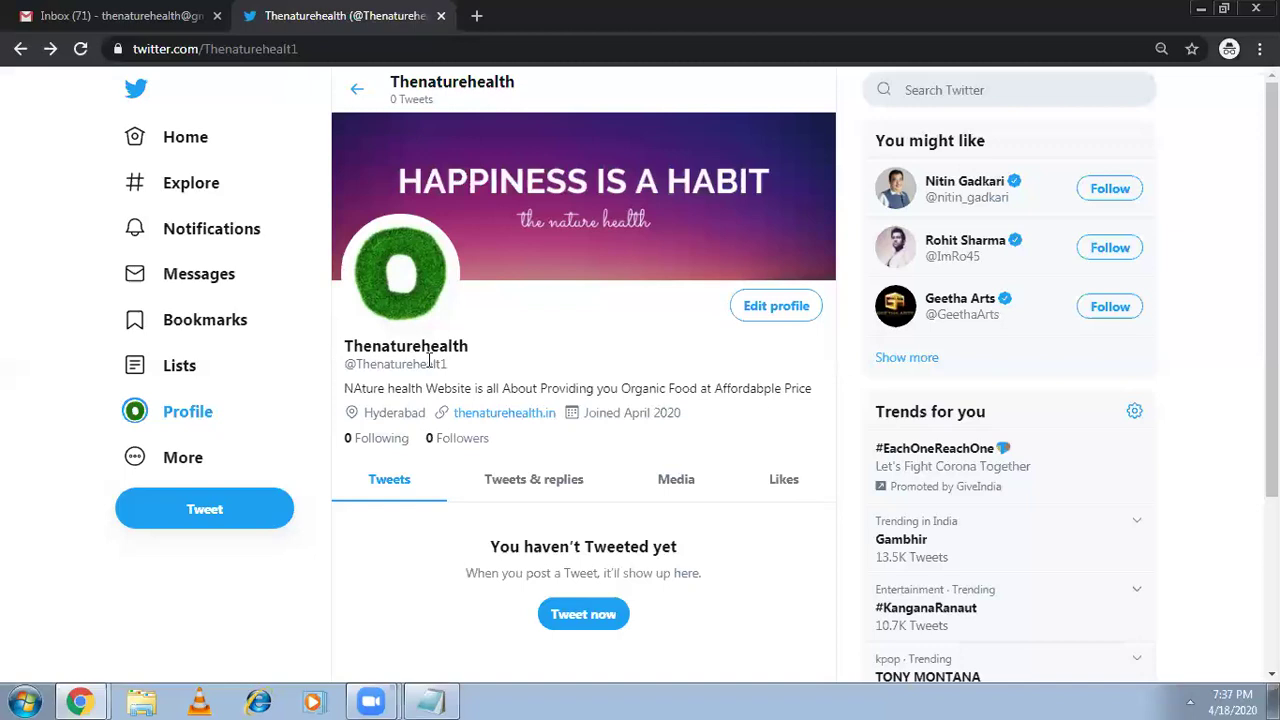
Open a new browser tab.
click(476, 17)
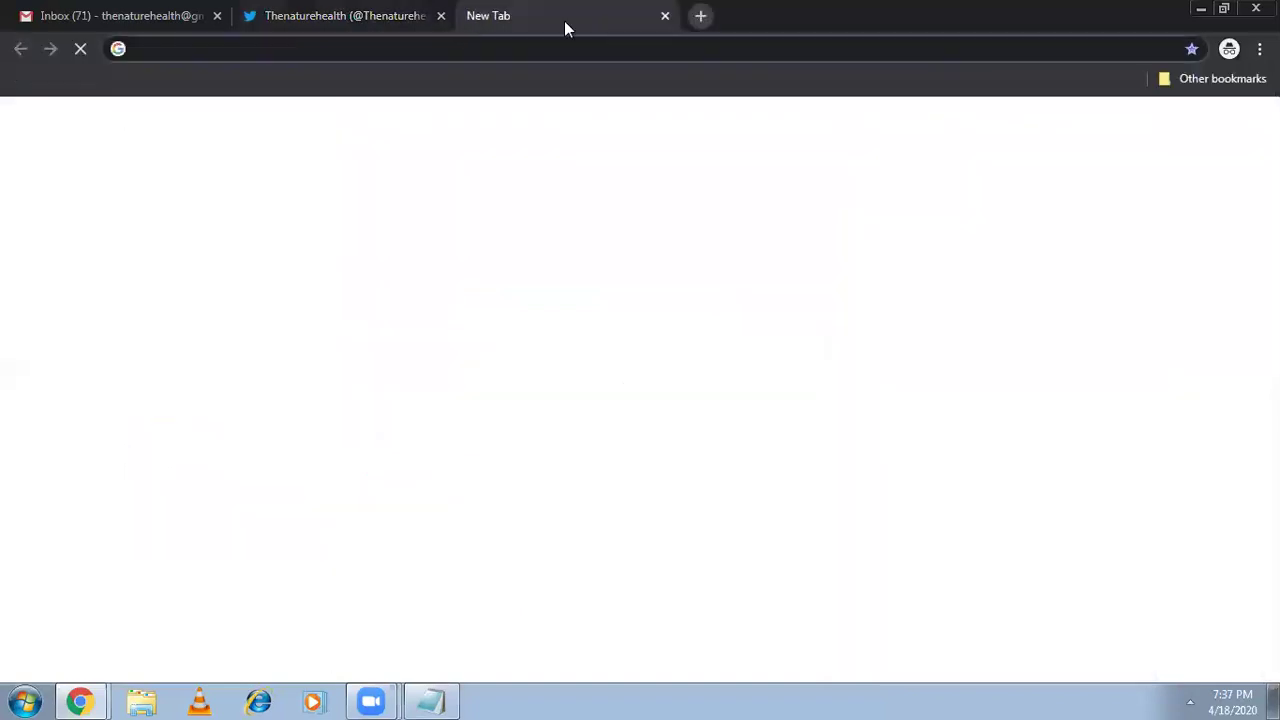
On namecheckr.com, check where the username thenaturehealth is available.
text(n)
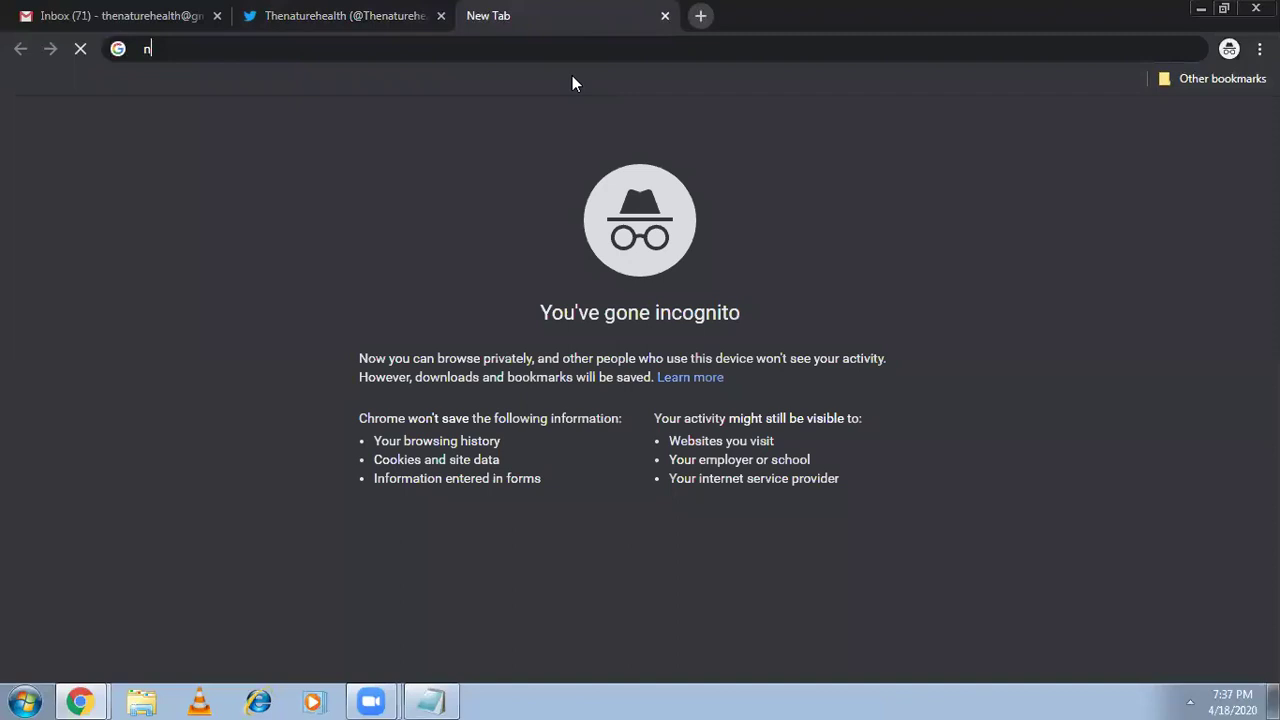
text(amecheckr.com)
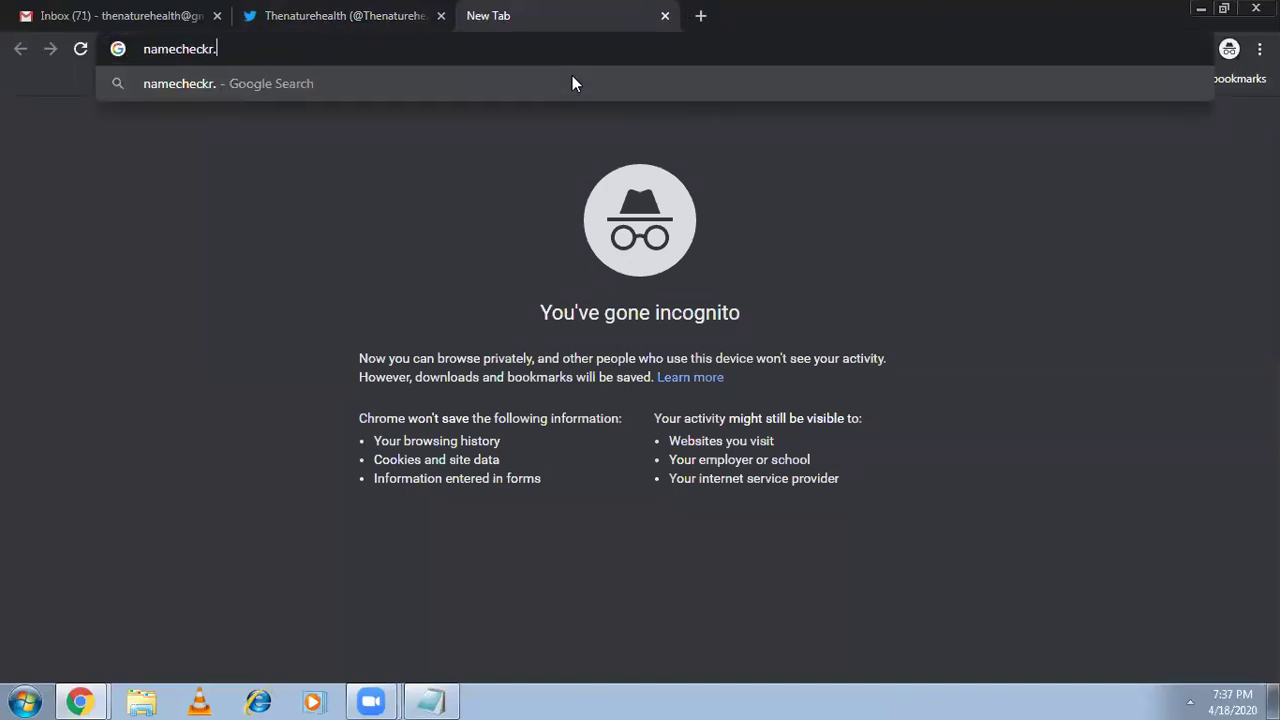
key(Return)
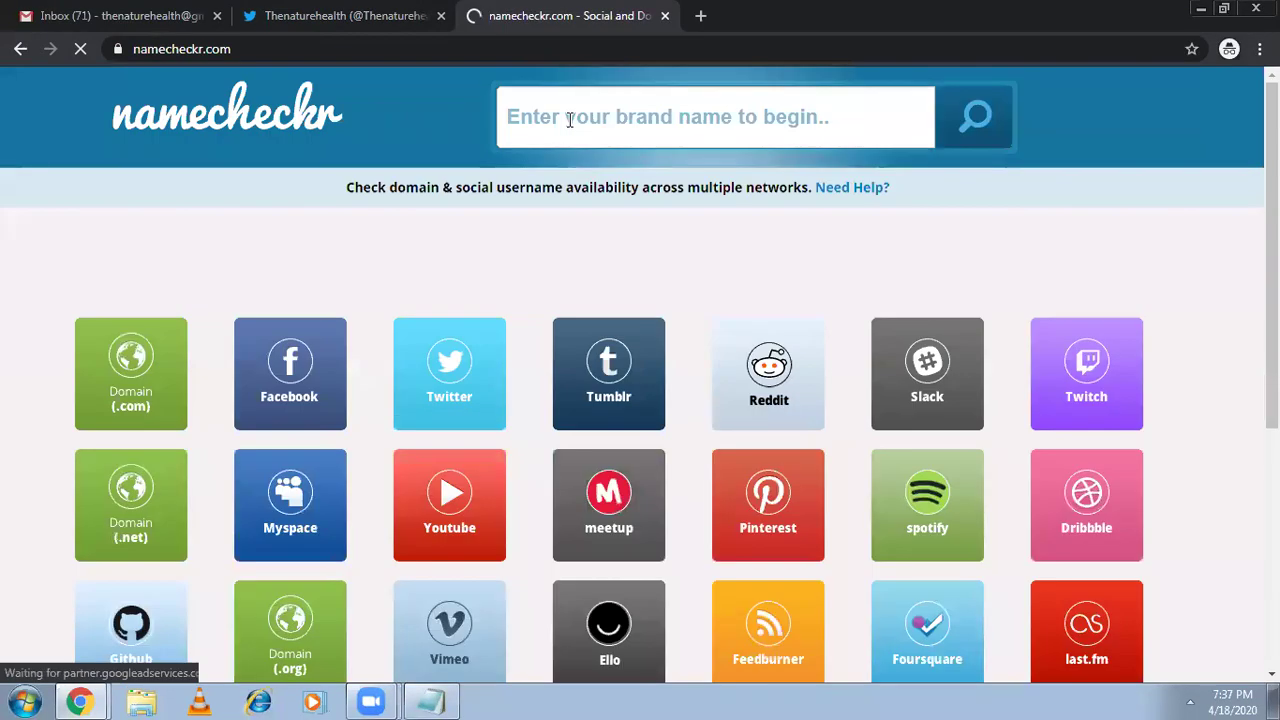
click(569, 120)
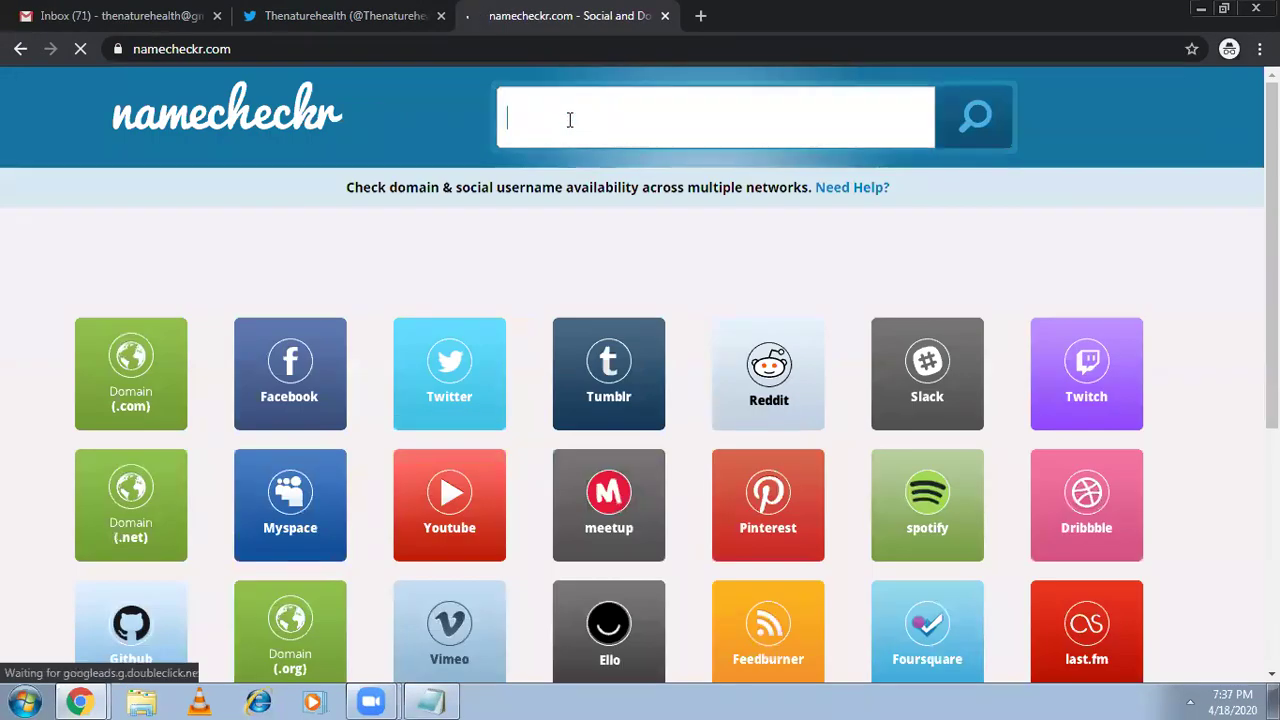
text(thenaturehealth)
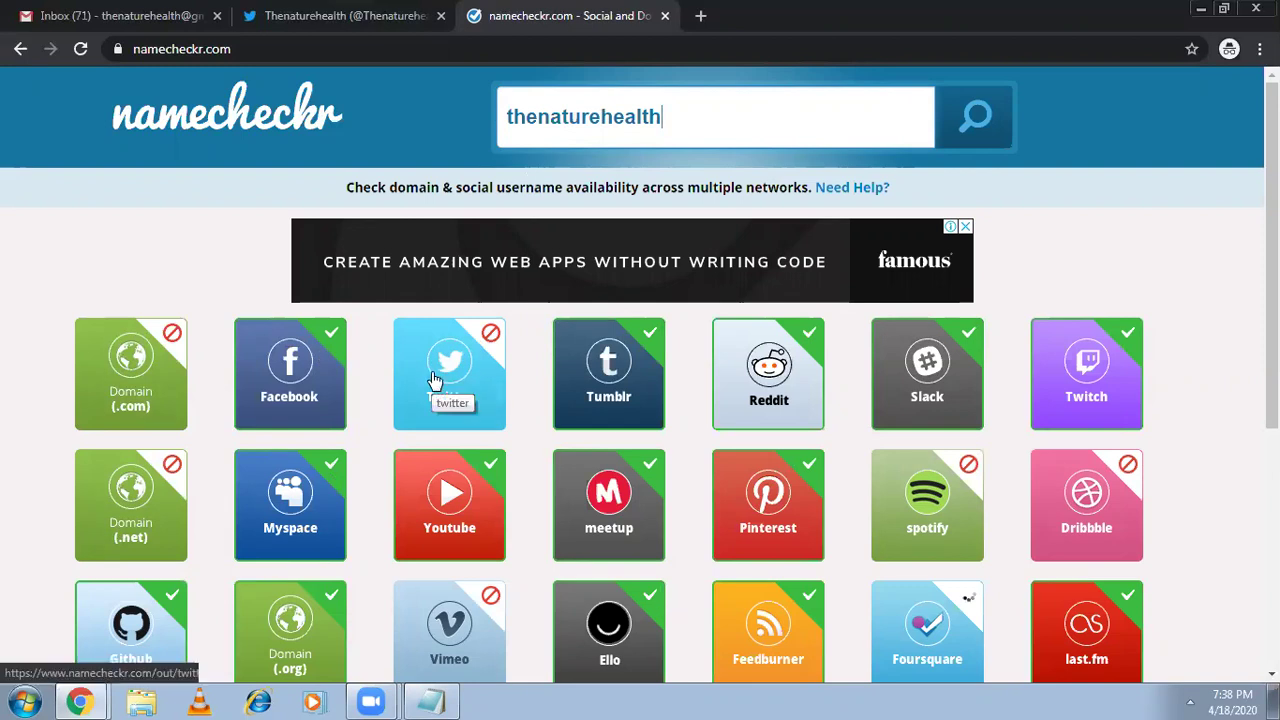
key(BackSpace)
text(h)
key(Home)
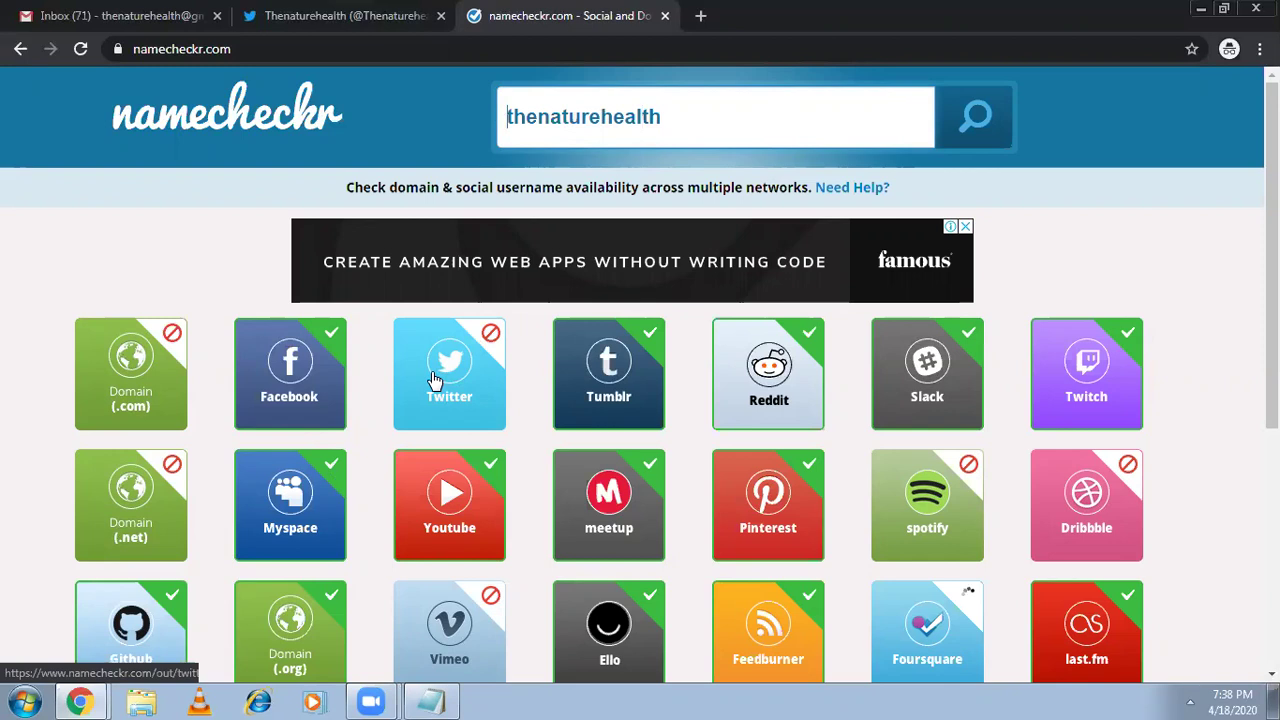
key(Right)
key(Right)
key(Right)
key(Right)
key(Right)
key(Right)
key(Right)
key(Right)
key(Right)
key(Right)
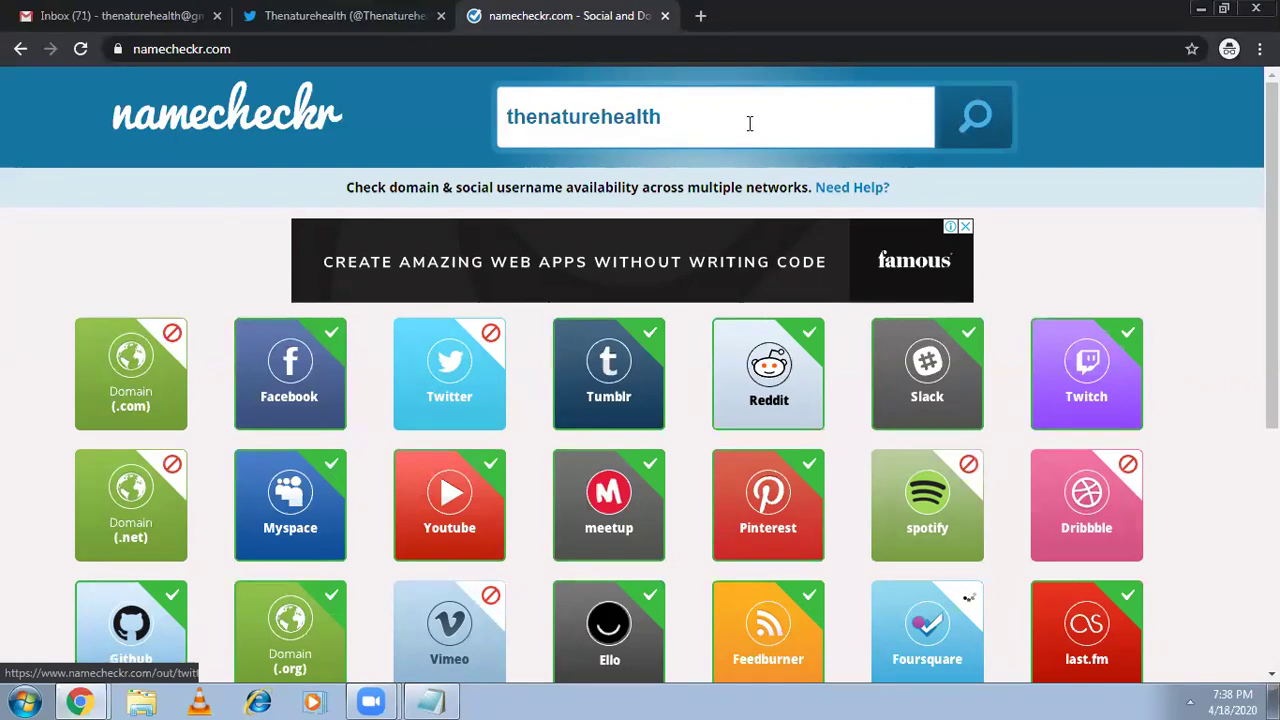
Re-check availability for thenaturehealthdotin, then return to the Twitter profile tab.
text(dotin)
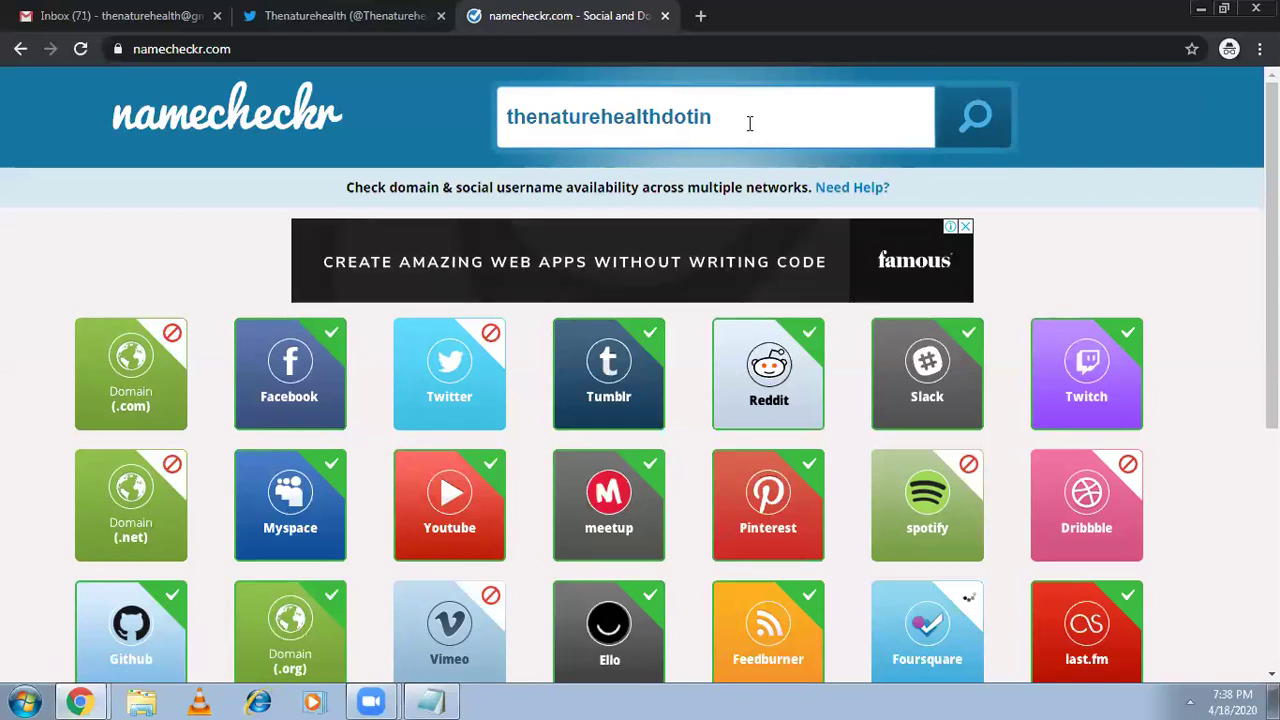
key(Return)
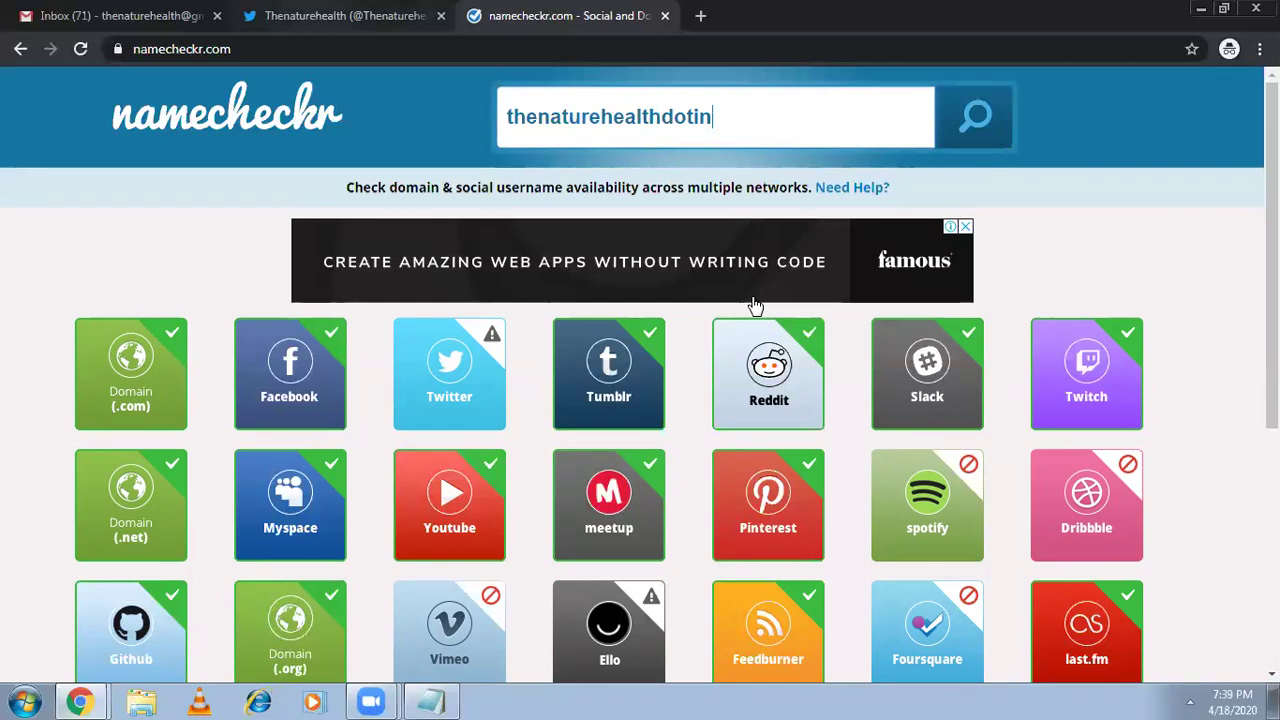
key(ctrl+shift+Tab)
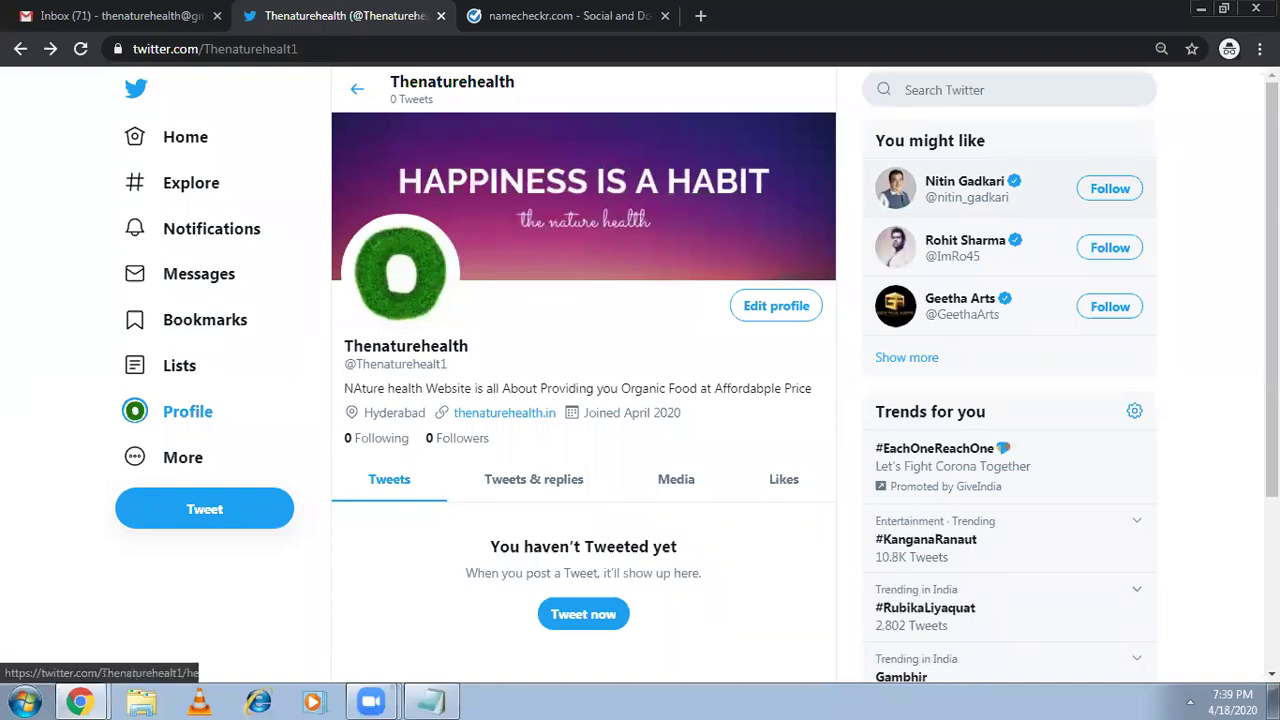
scroll(1272, 300, down, 1)
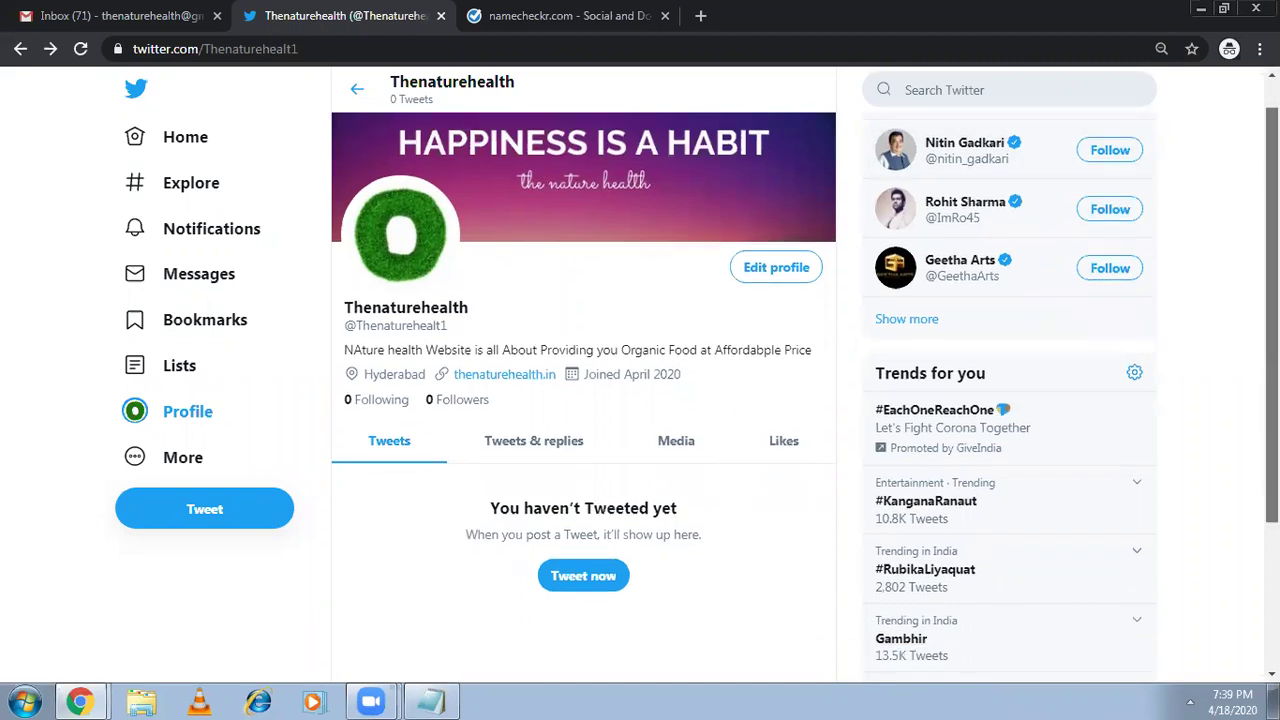
scroll(1272, 300, down, 2)
scroll(1272, 300, up, 1)
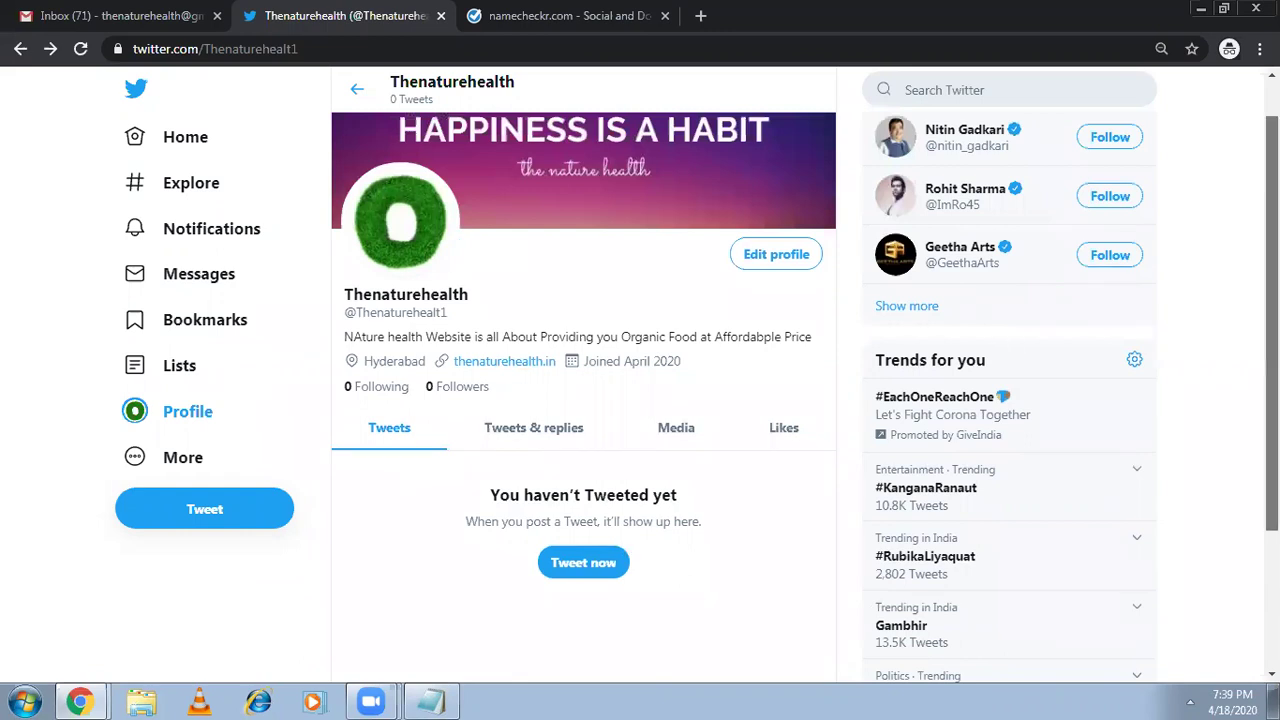
scroll(1272, 300, up, 1)
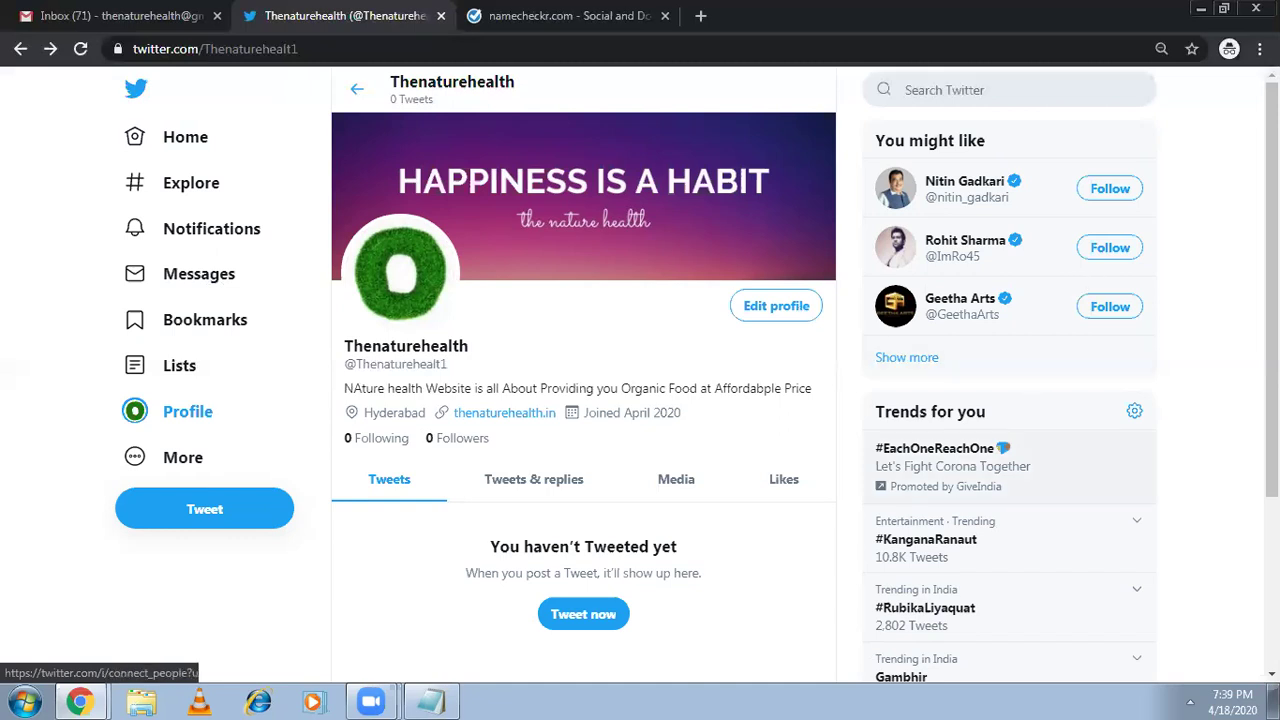
scroll(1272, 330, down, 1)
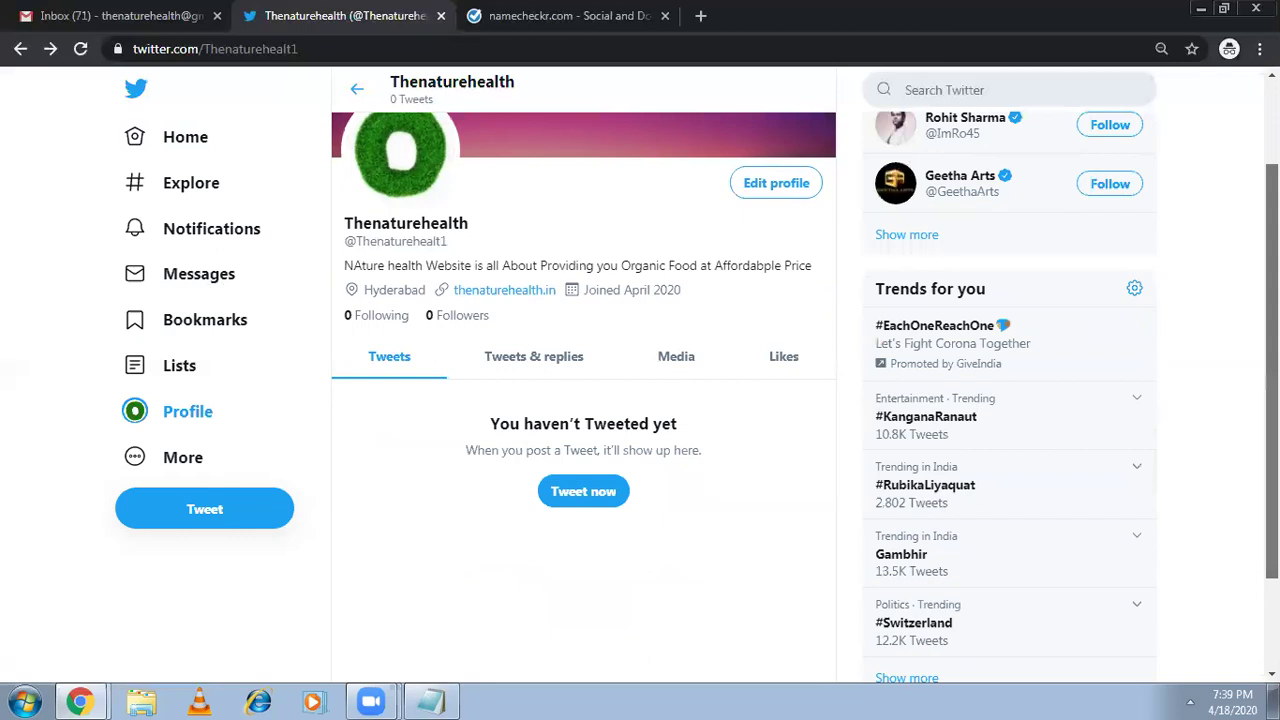
scroll(1272, 330, down, 1)
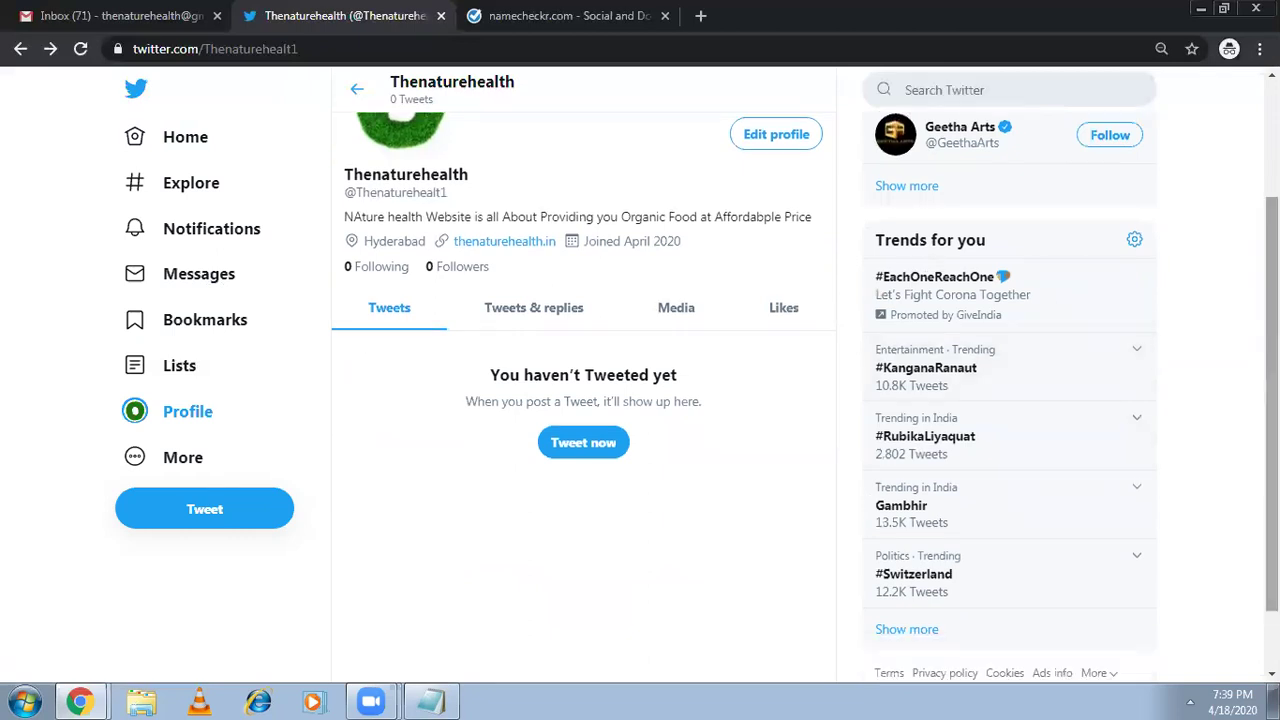
scroll(640, 400, up, 1)
scroll(640, 400, up, 1)
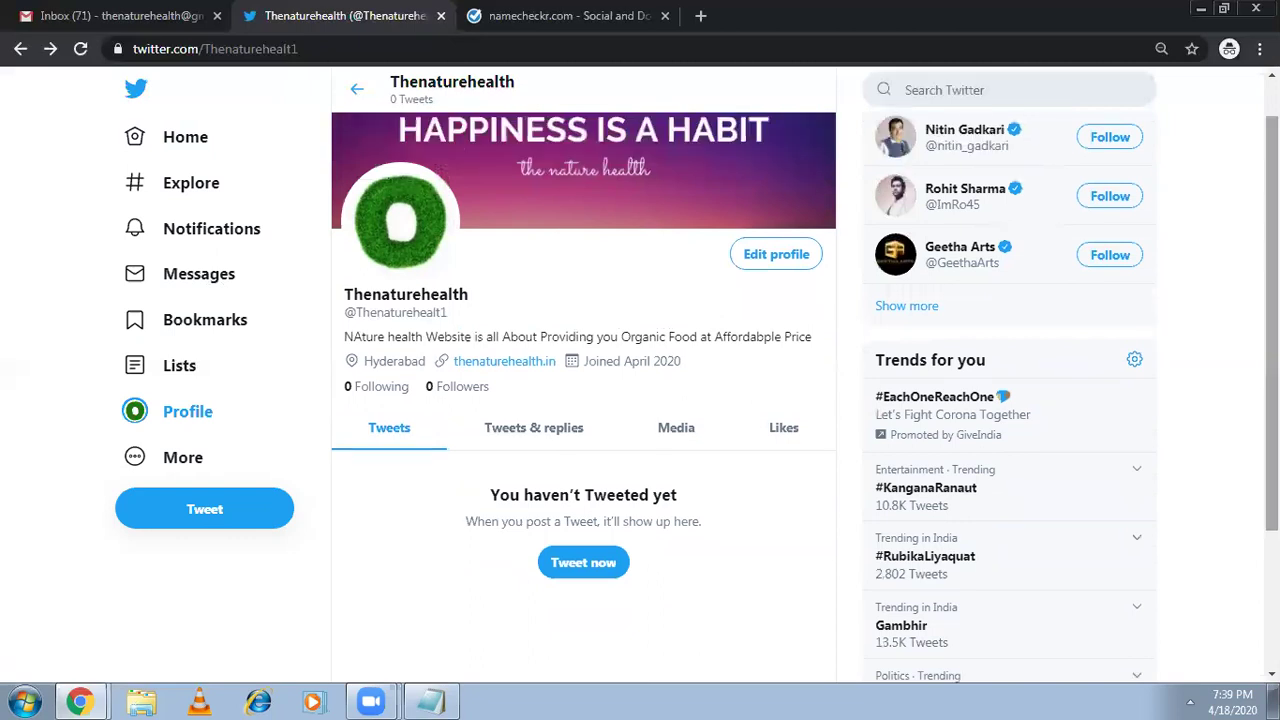
Post the first tweet promising Organic Food updates, tagged #OrgancFood and #Naturehealth.
click(598, 567)
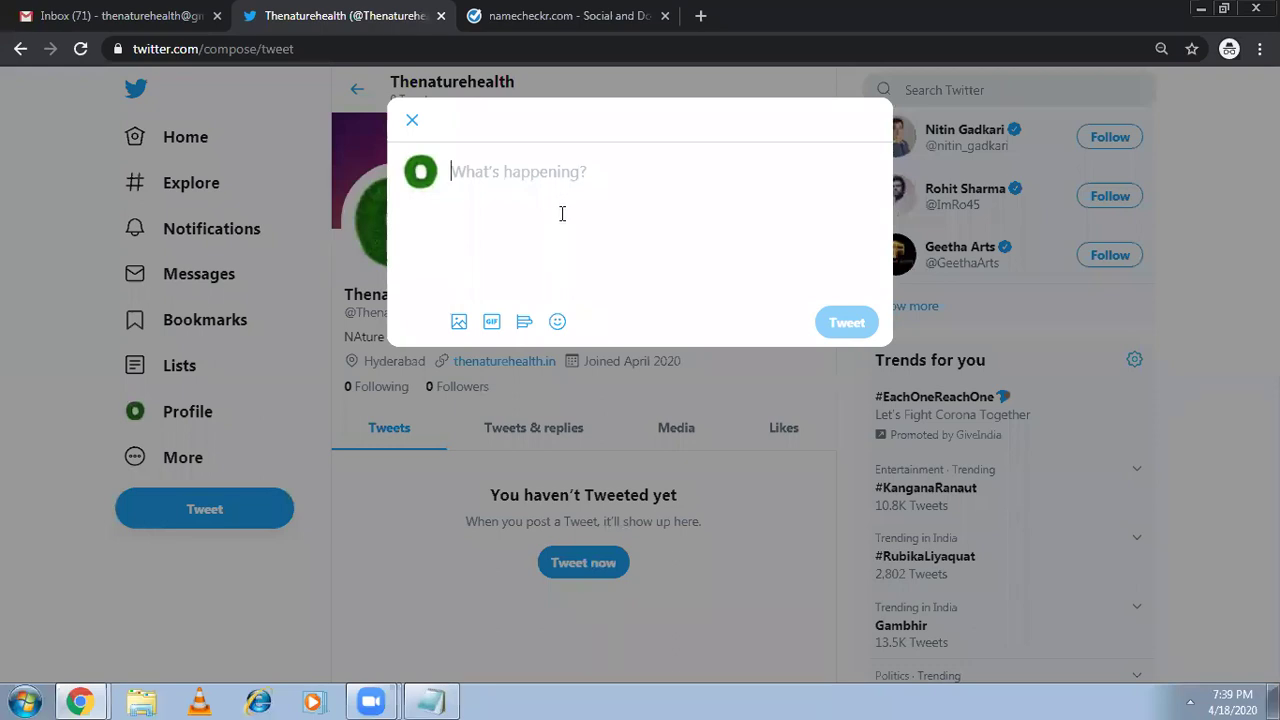
text(Hey Guys T)
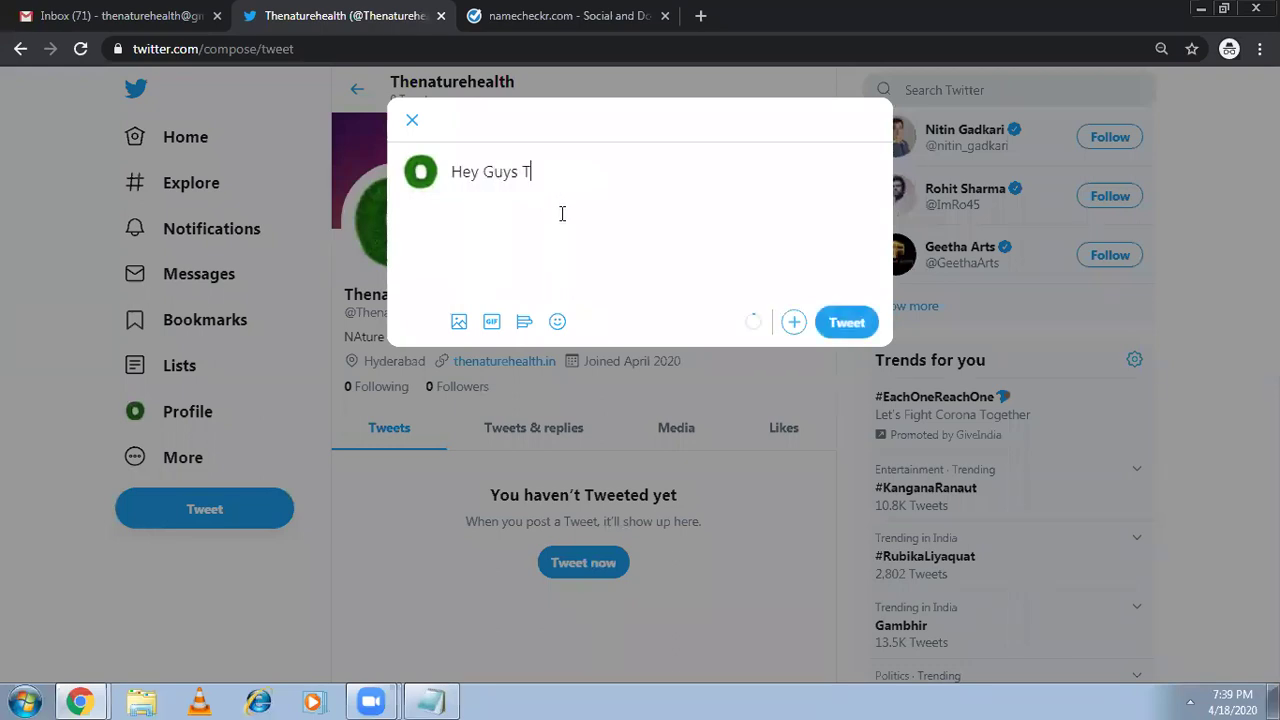
text(his is My First Twee)
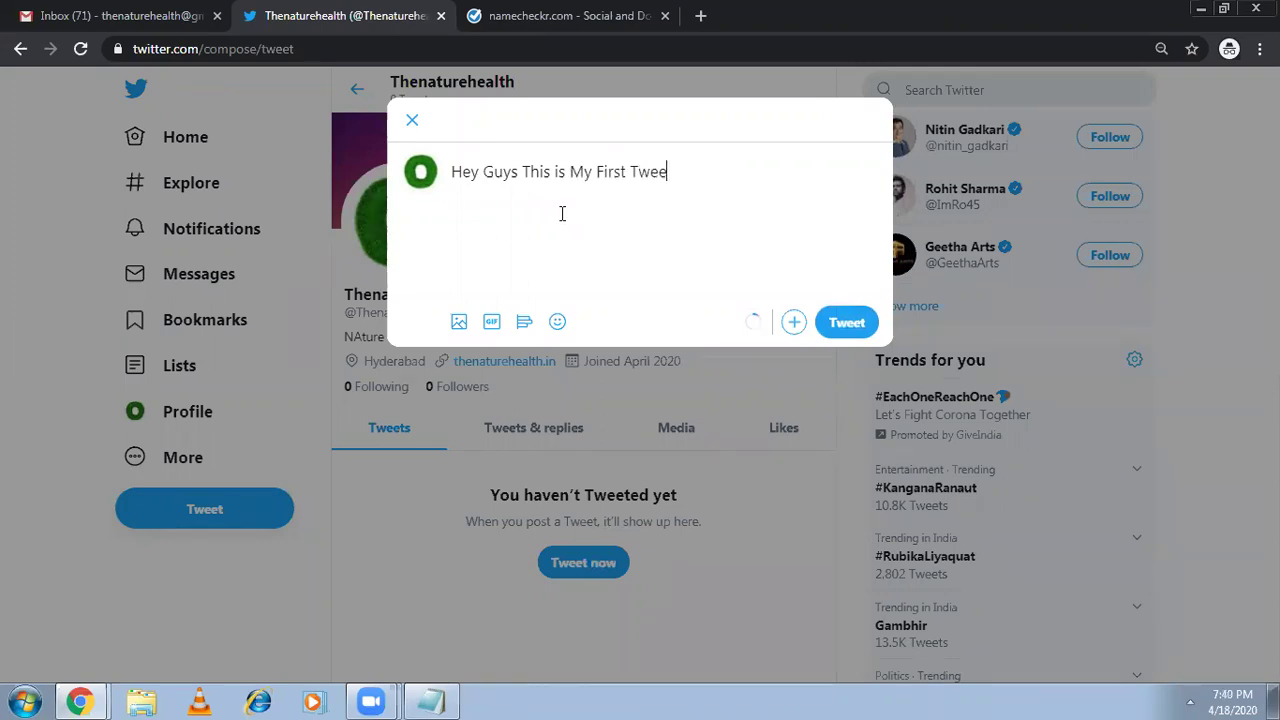
text(t. Follow me so )
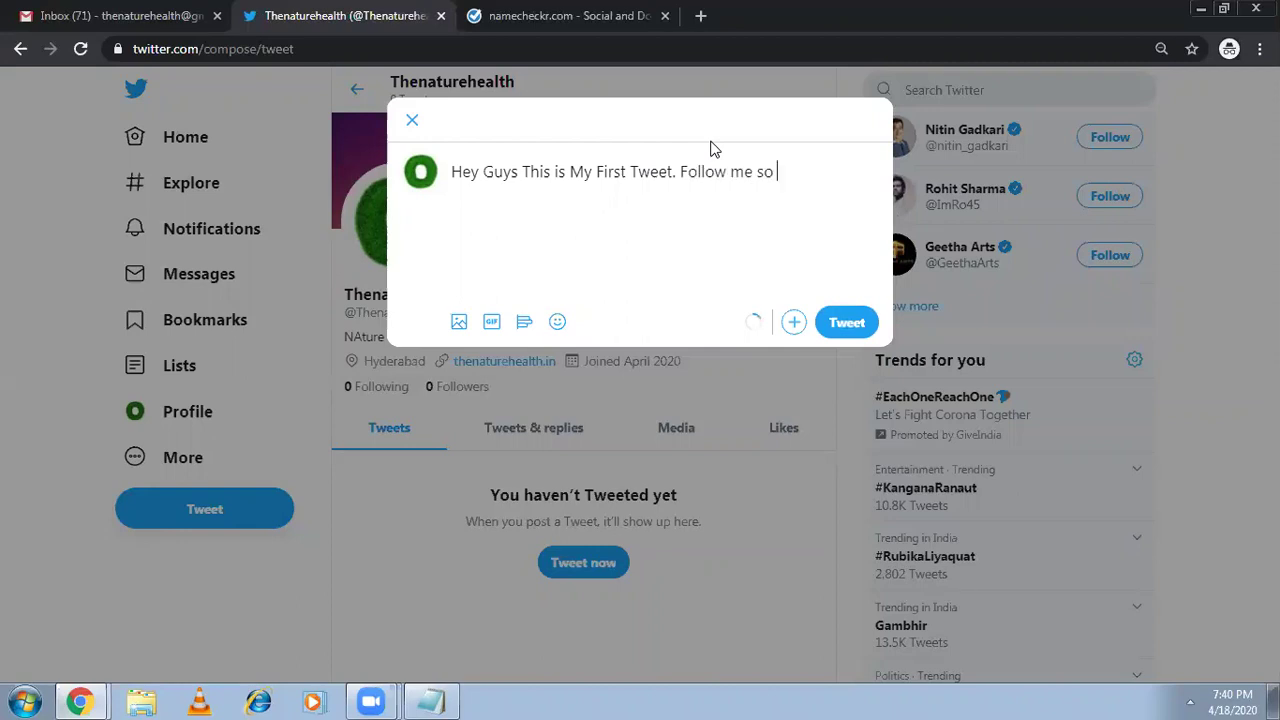
text(that I will give you)
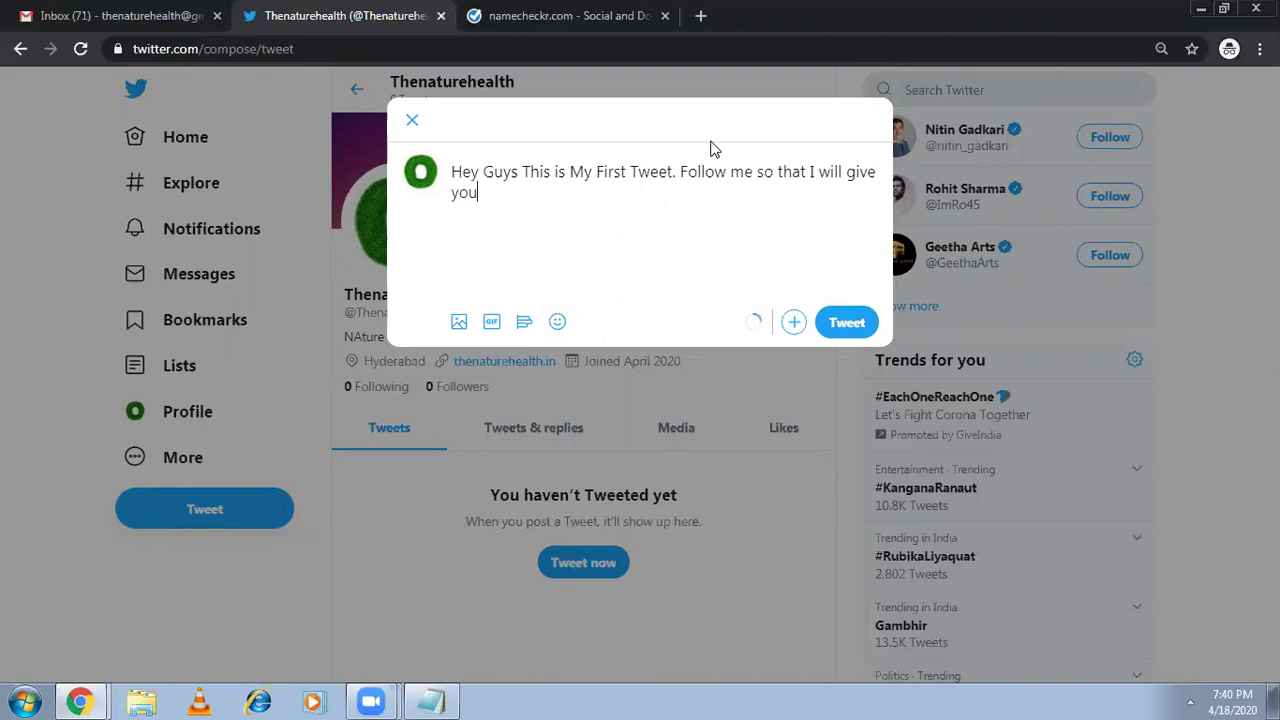
text( more Updates on Orga)
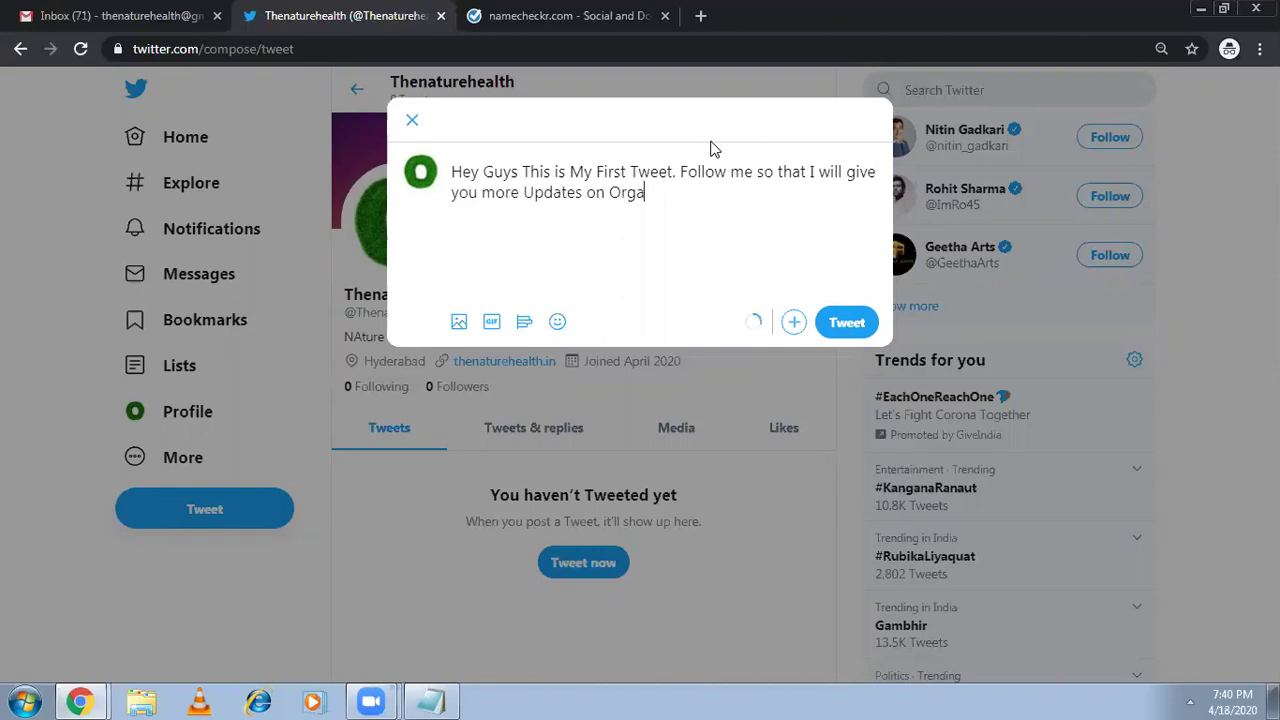
text(nic Food)
text(#)
text(Or)
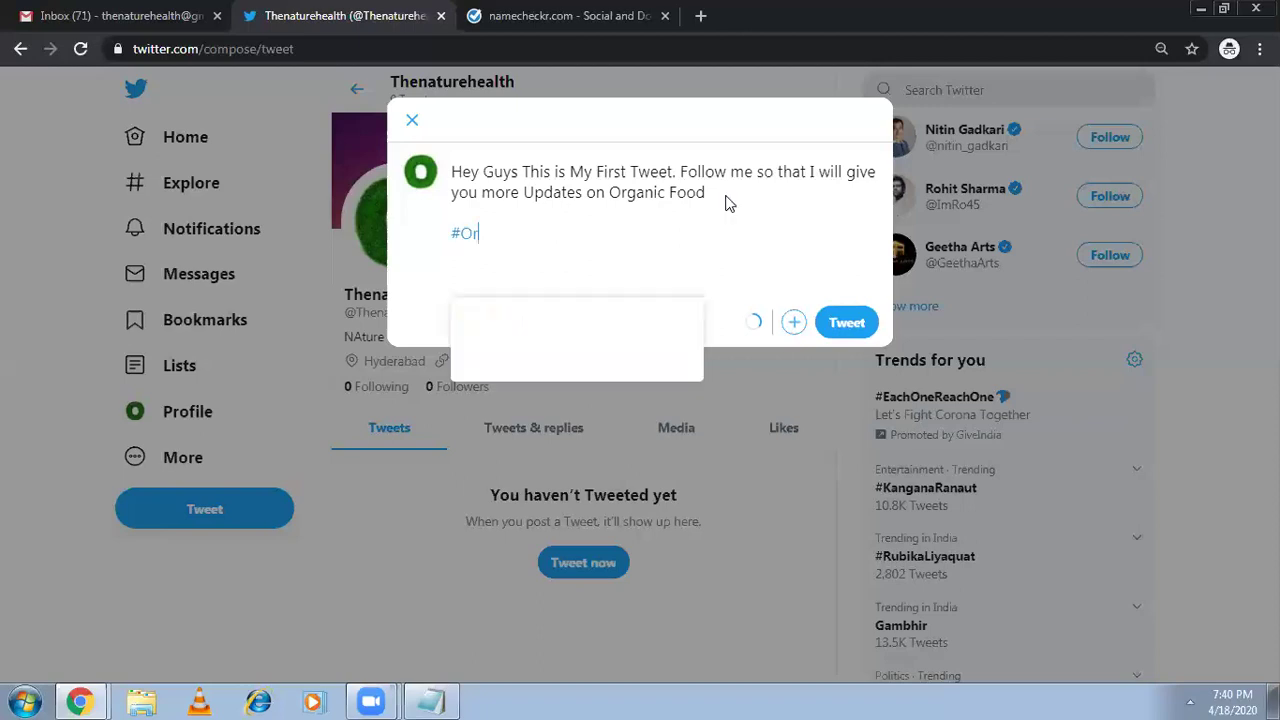
text(gand)
text(Foo)
text(d)
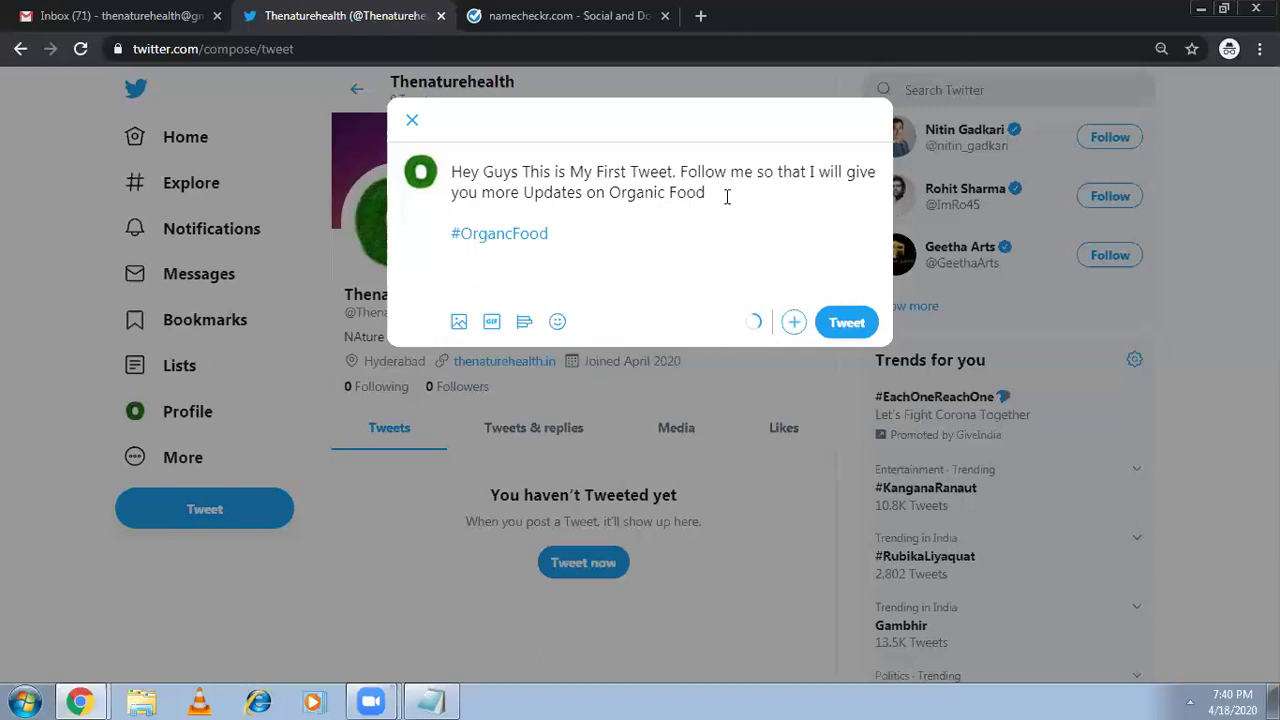
text( #Natu)
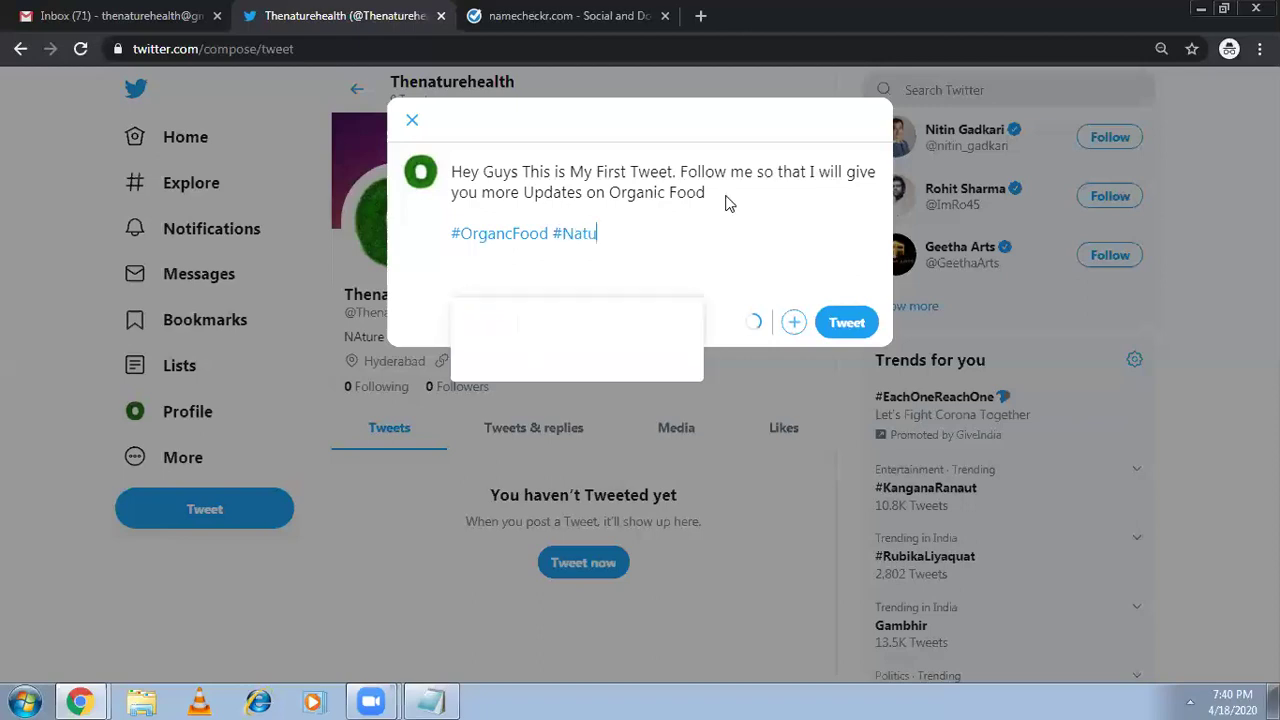
text(rehealth)
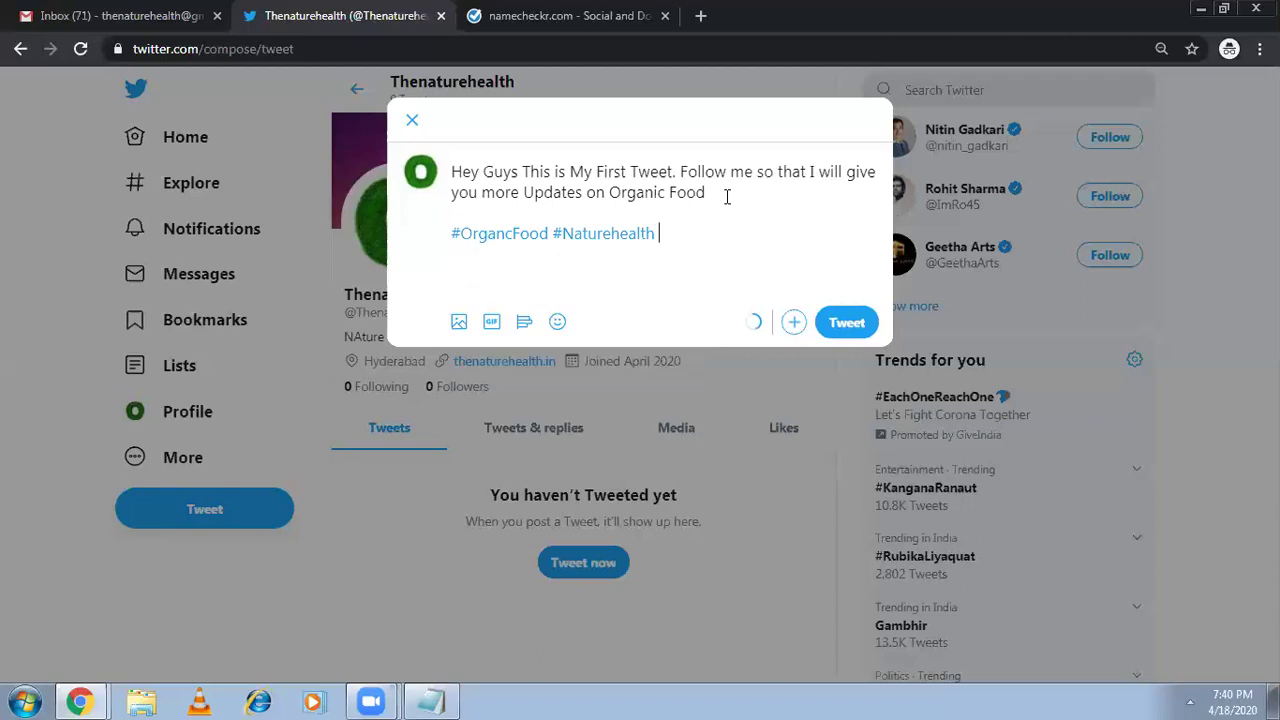
click(845, 325)
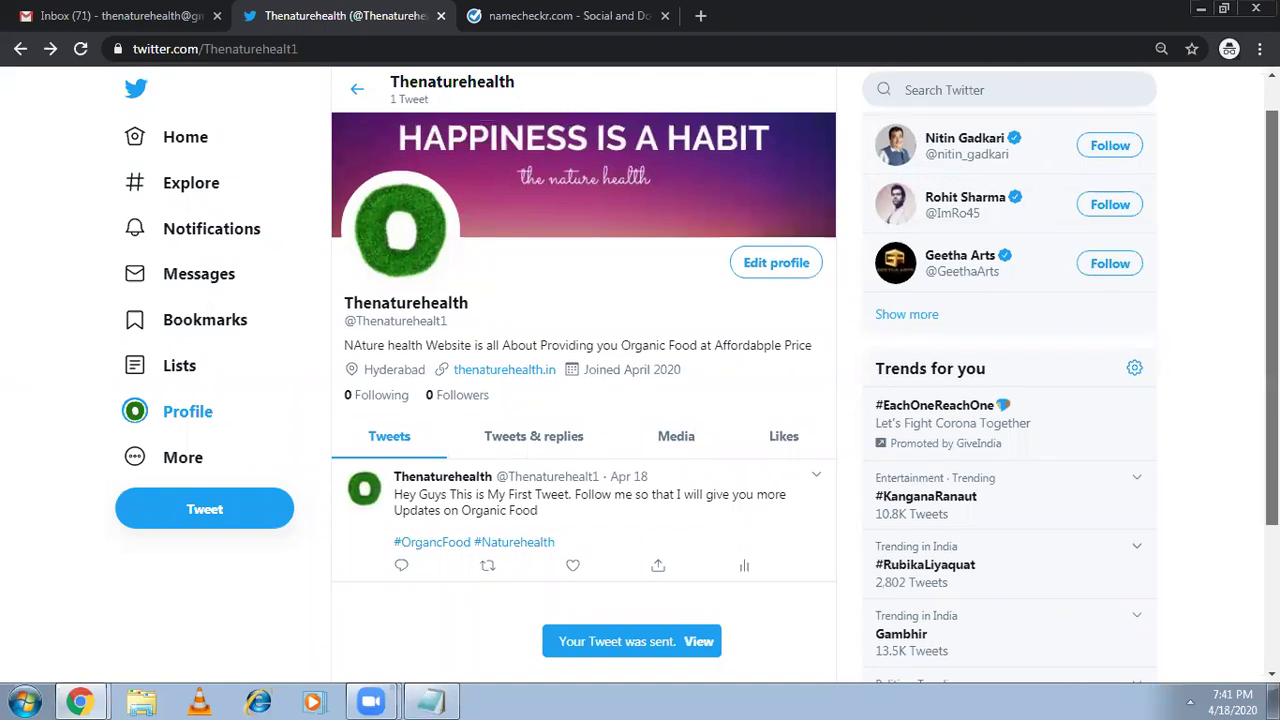
scroll(1043, 86, up, 1)
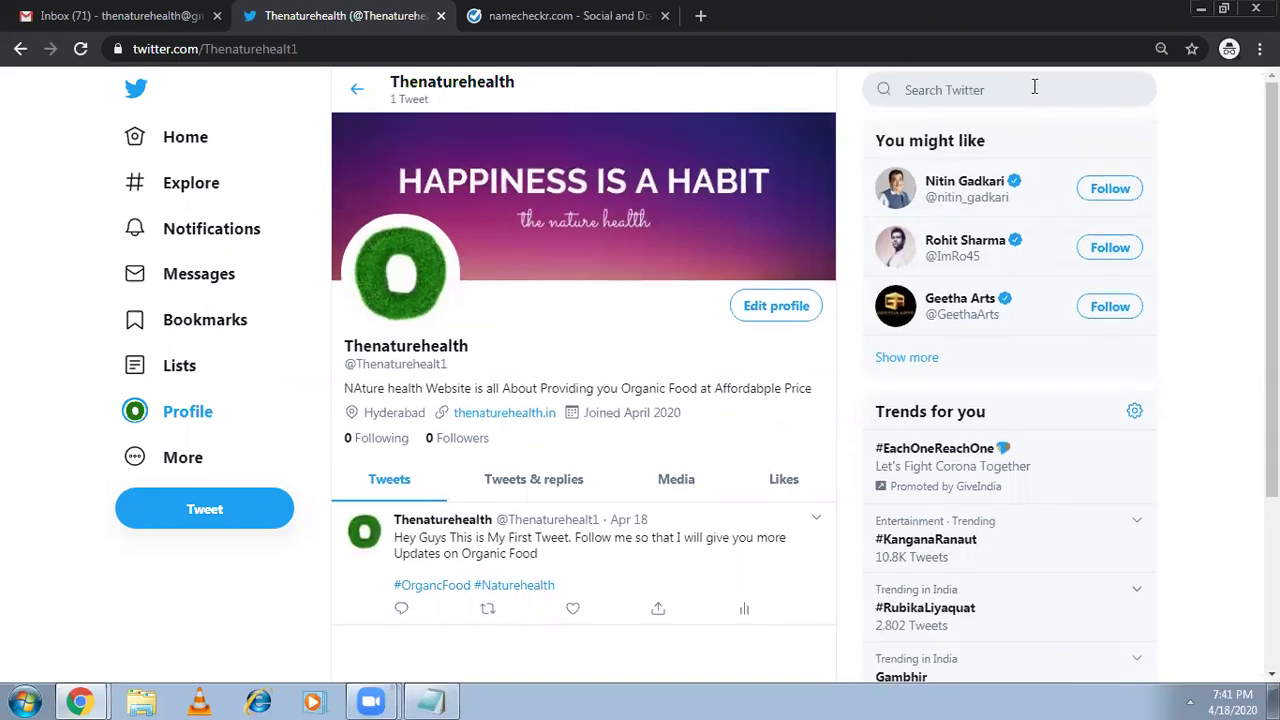
click(1015, 88)
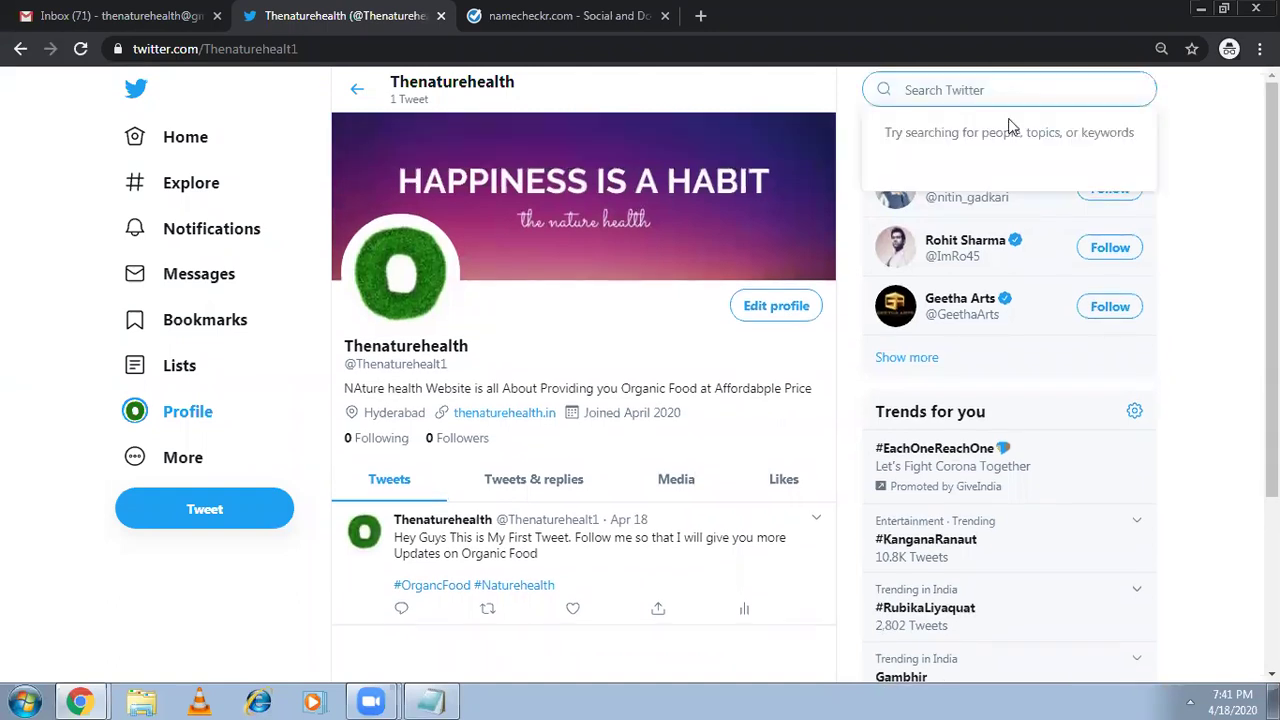
text(subhash)
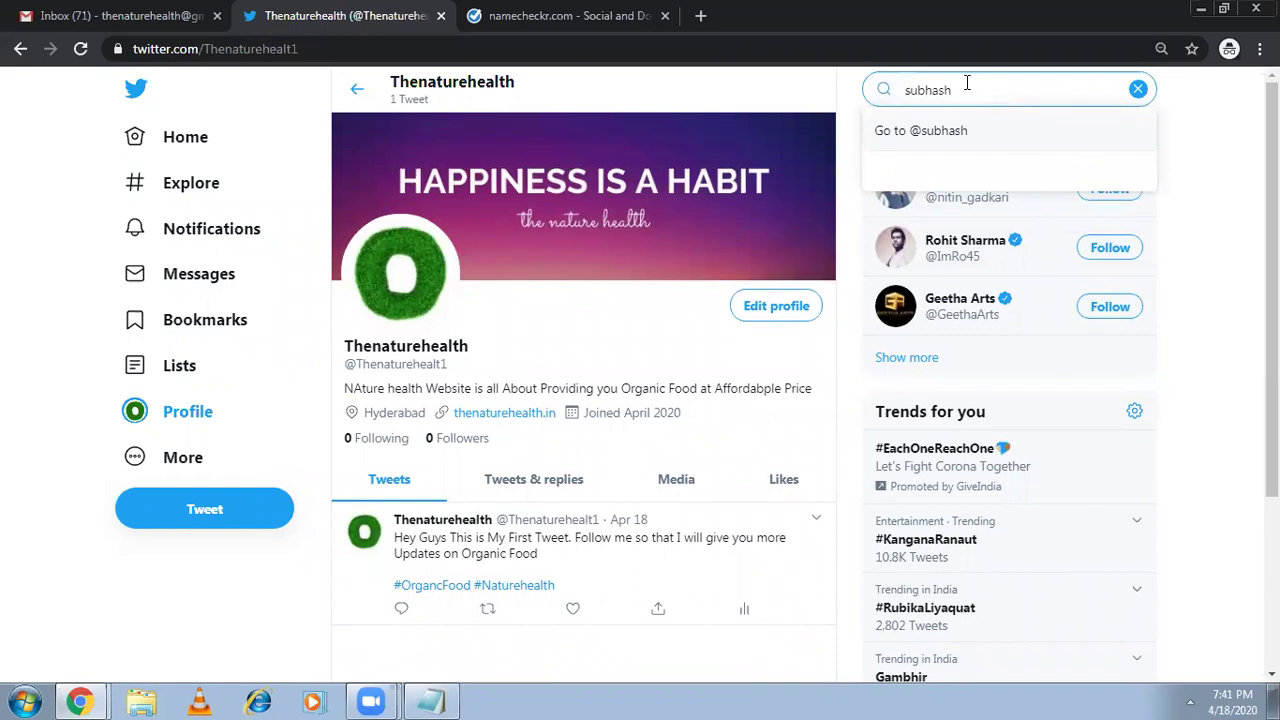
text(mangalam)
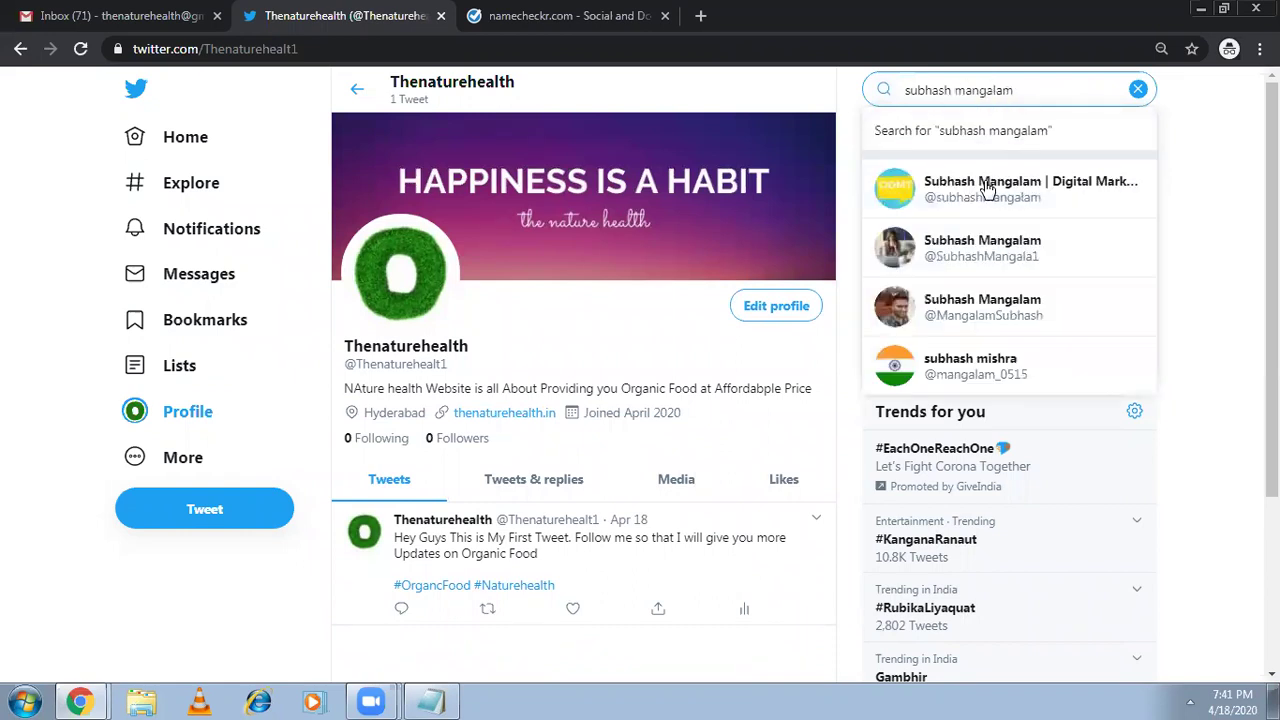
click(985, 198)
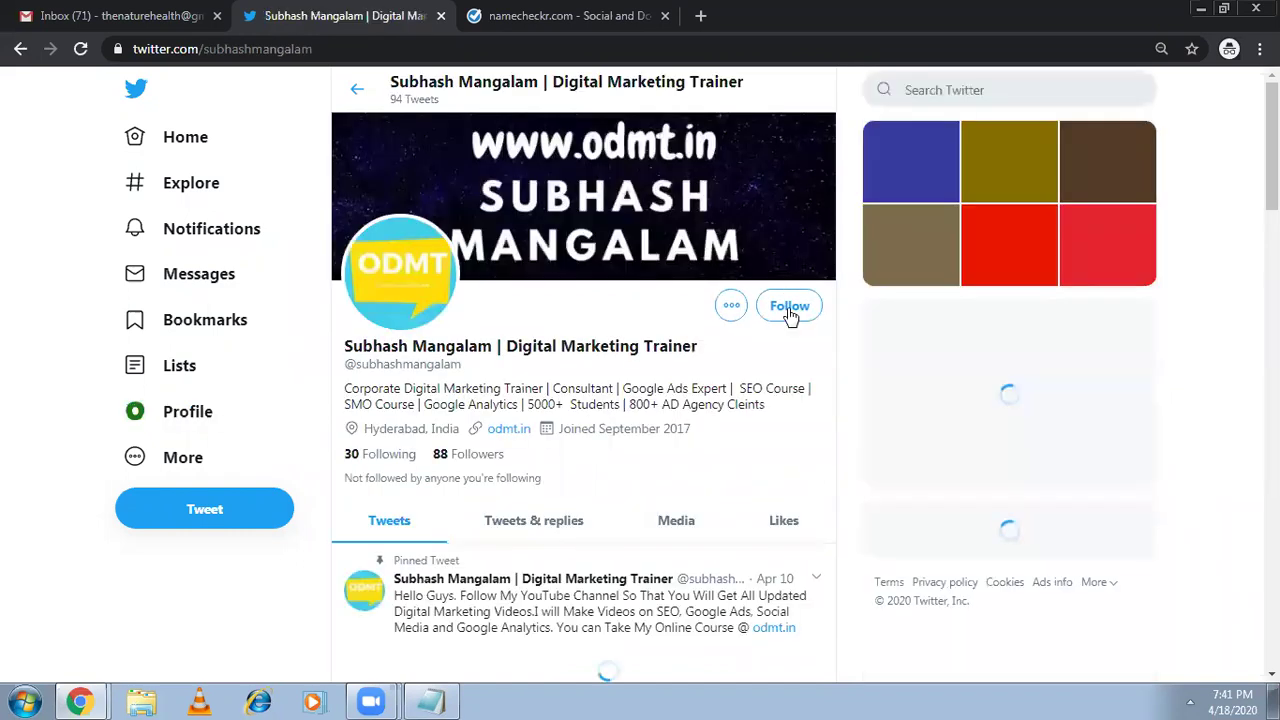
click(790, 308)
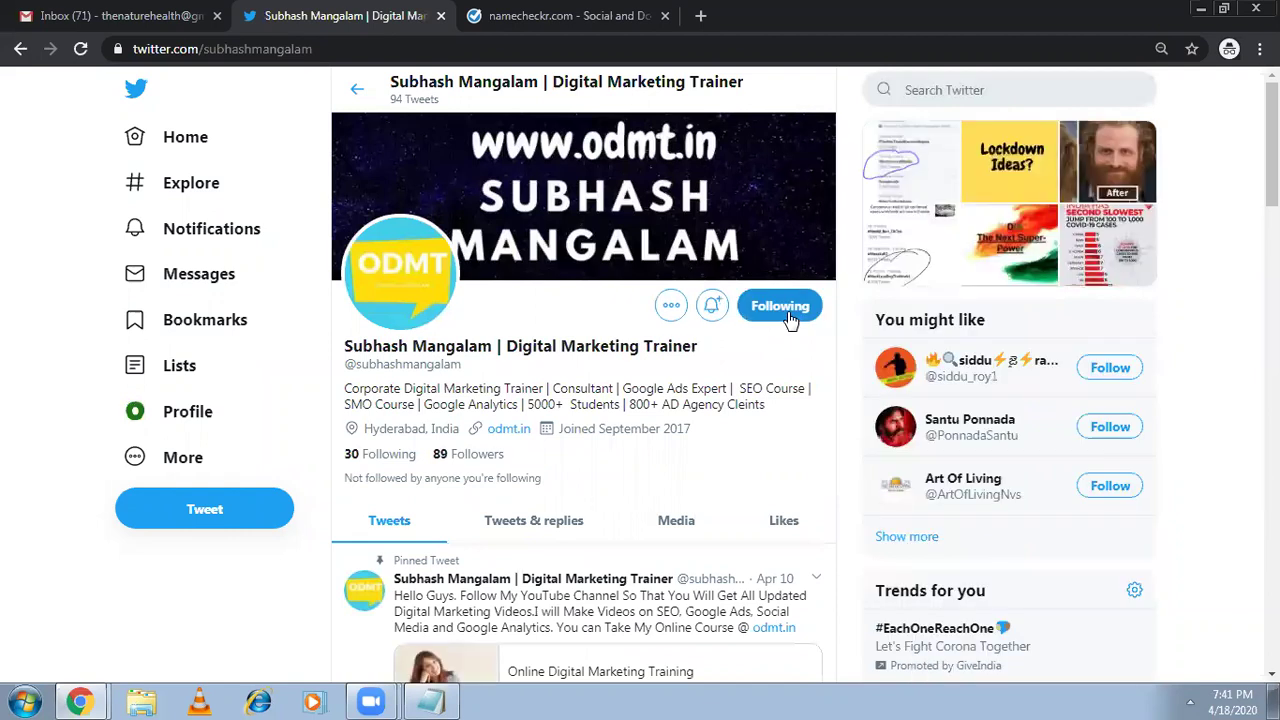
click(356, 88)
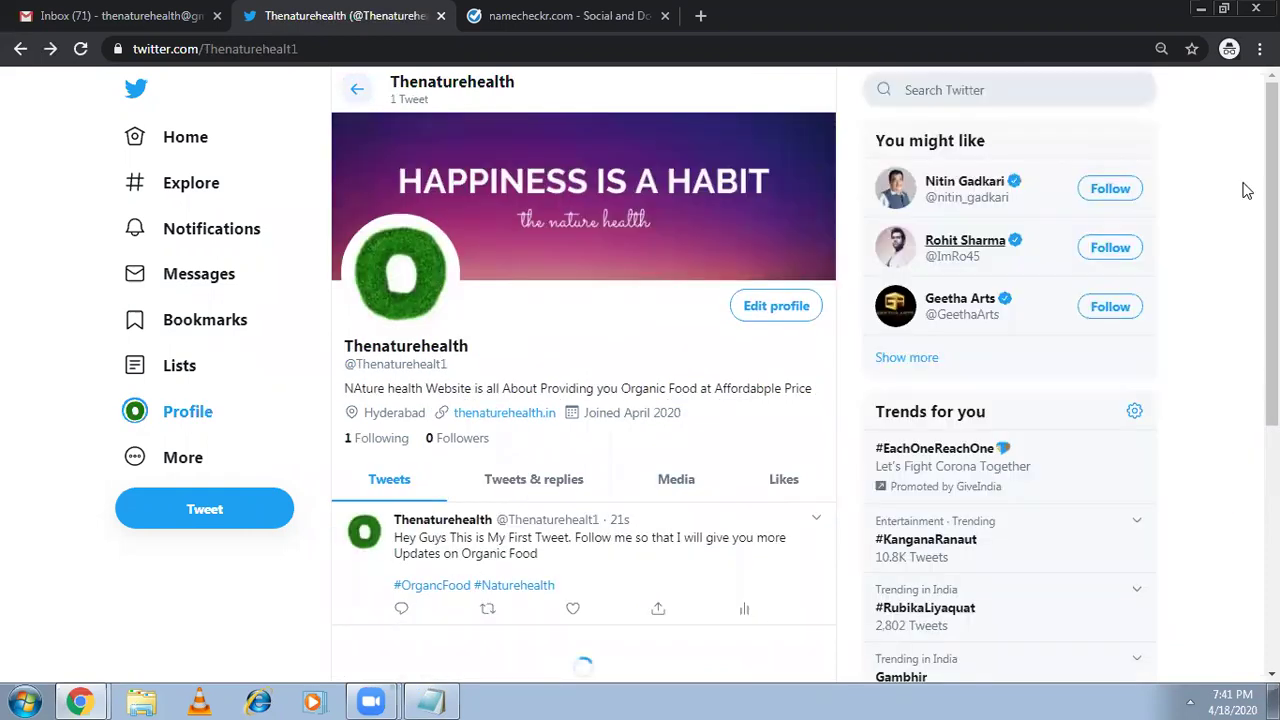
scroll(640, 400, down, 1)
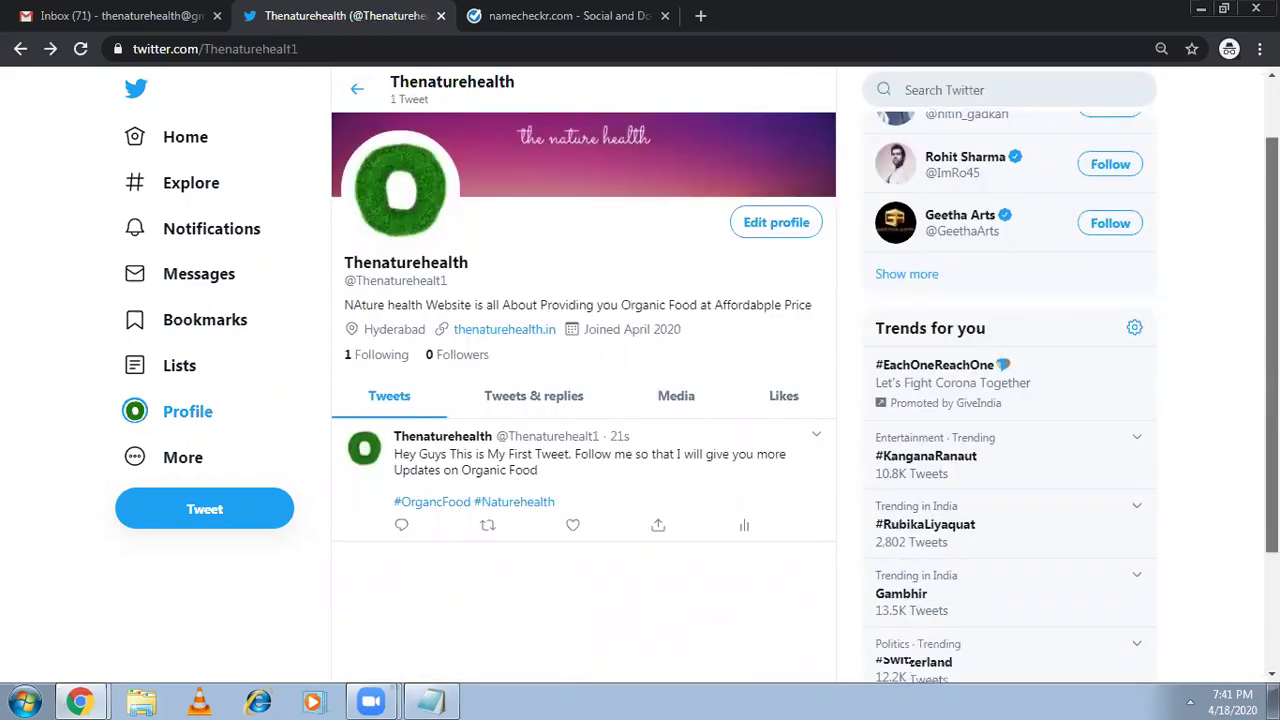
scroll(640, 400, down, 1)
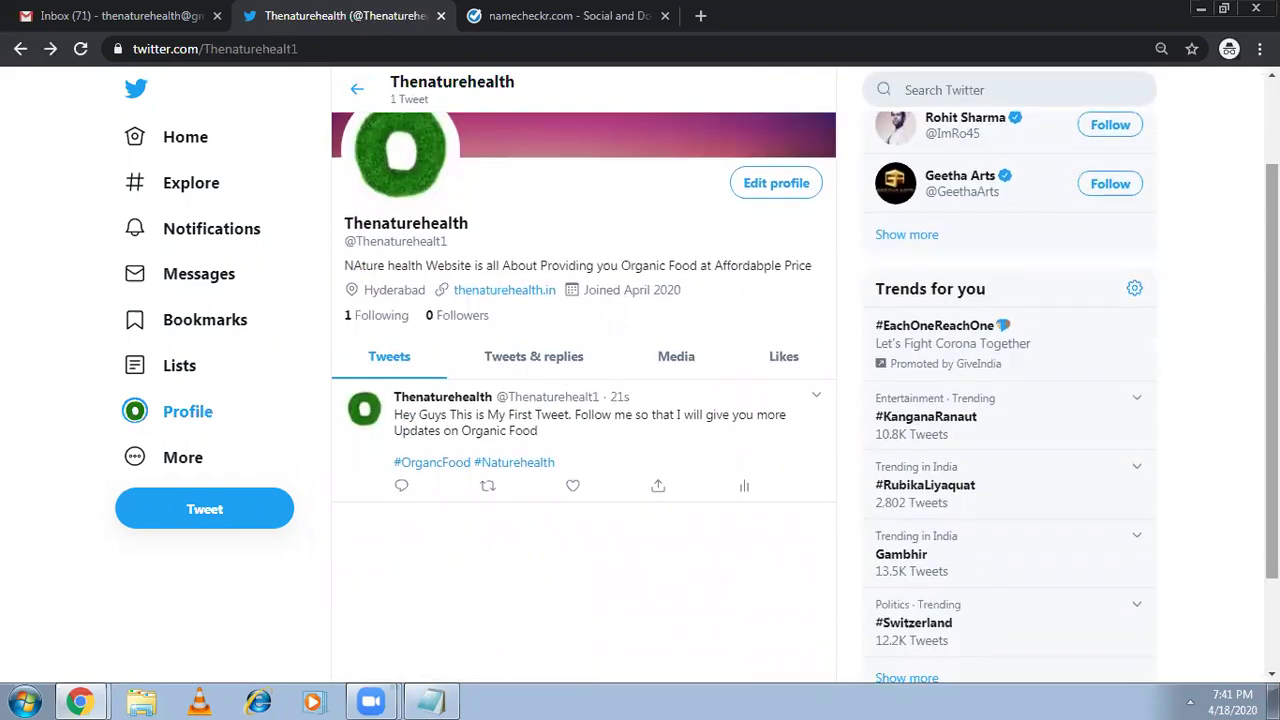
Tweet at the trainer's account: 'I like your Videos..Please make videos on Affiliate Marketing'.
click(213, 511)
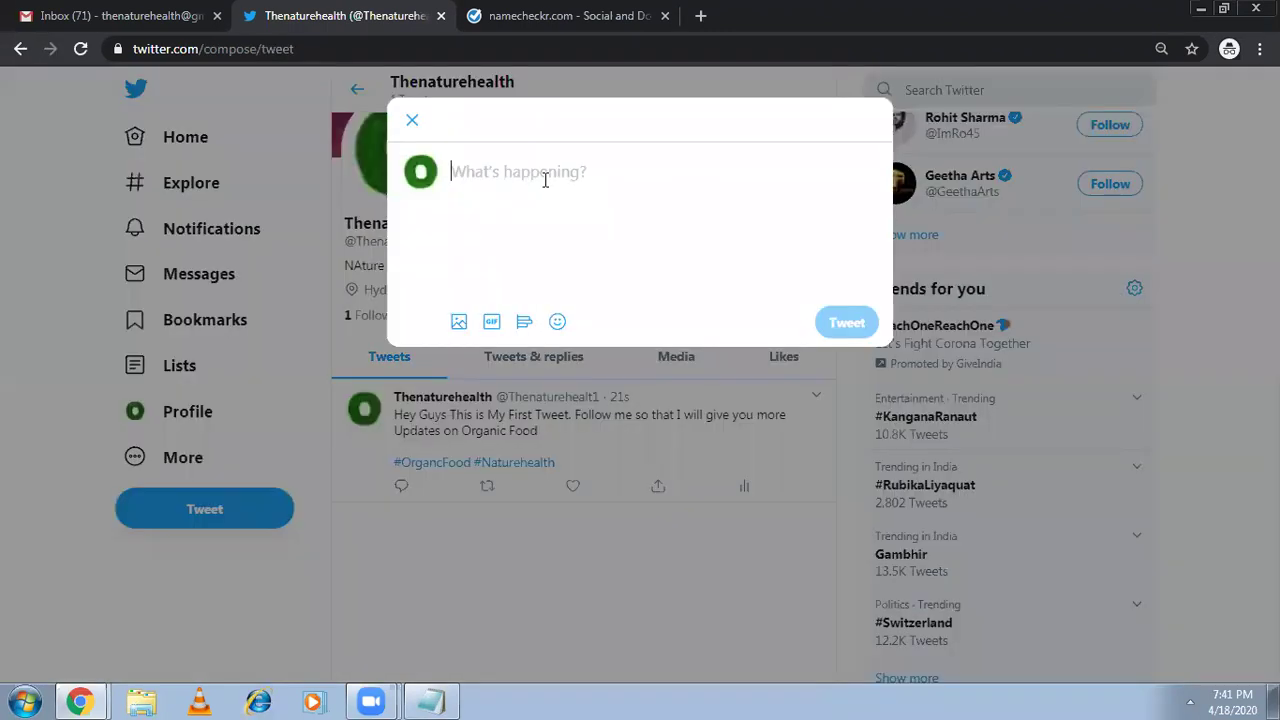
text(@subh)
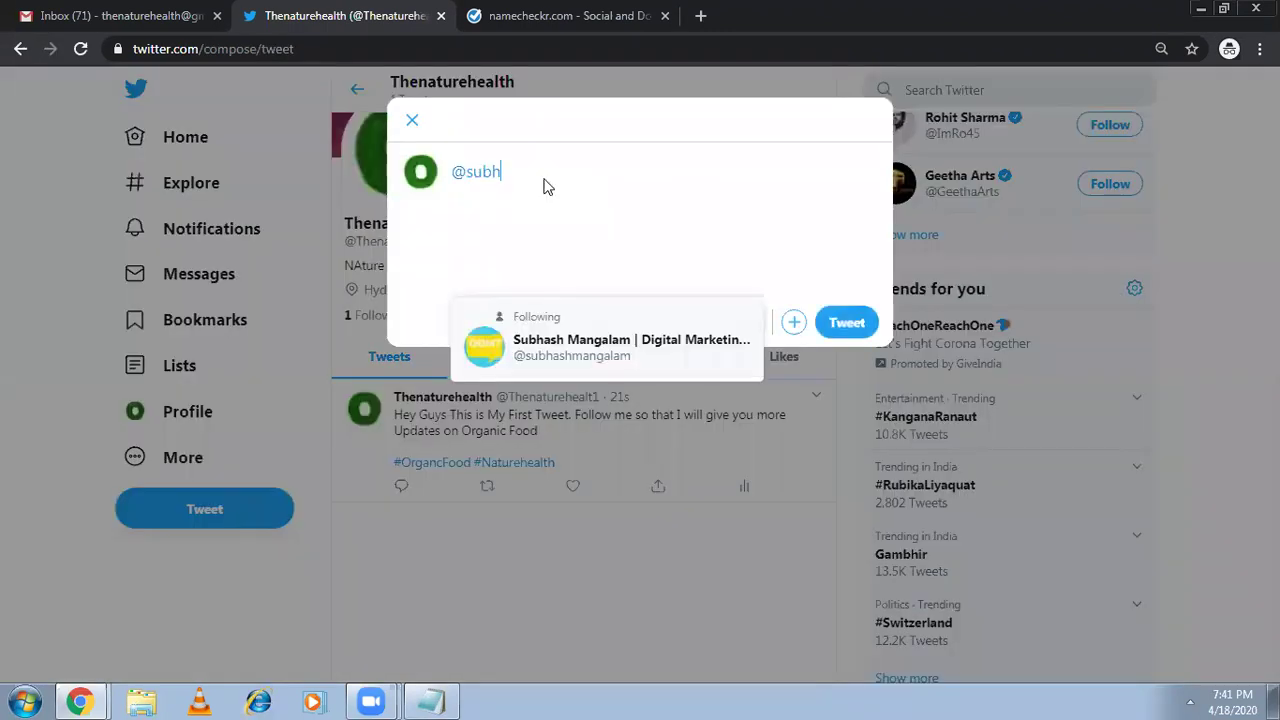
text(as)
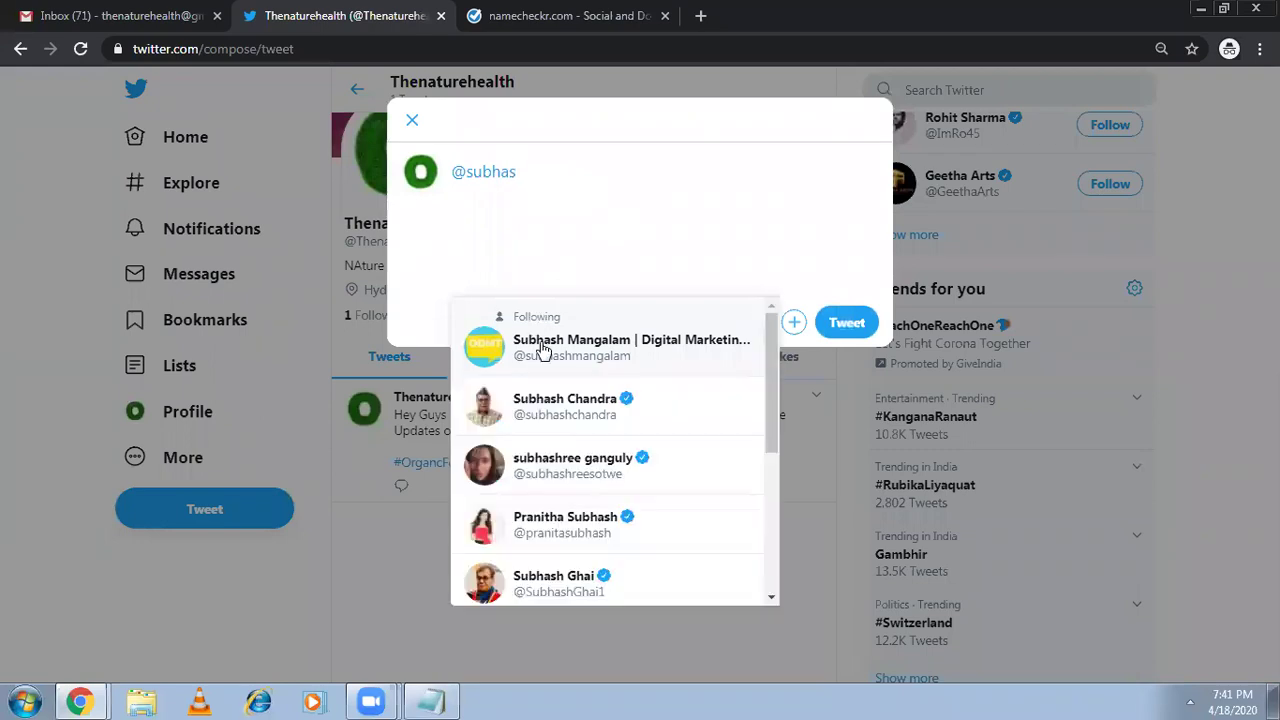
click(541, 345)
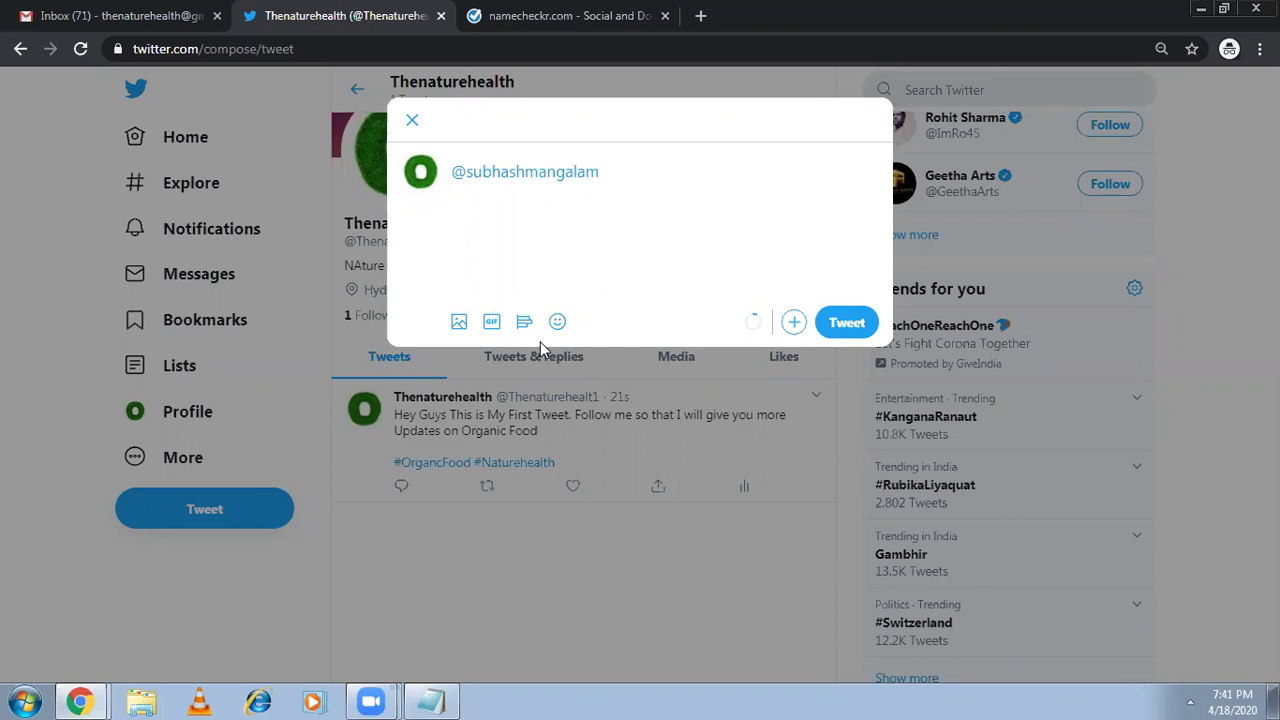
text(I like)
text(your Videos)
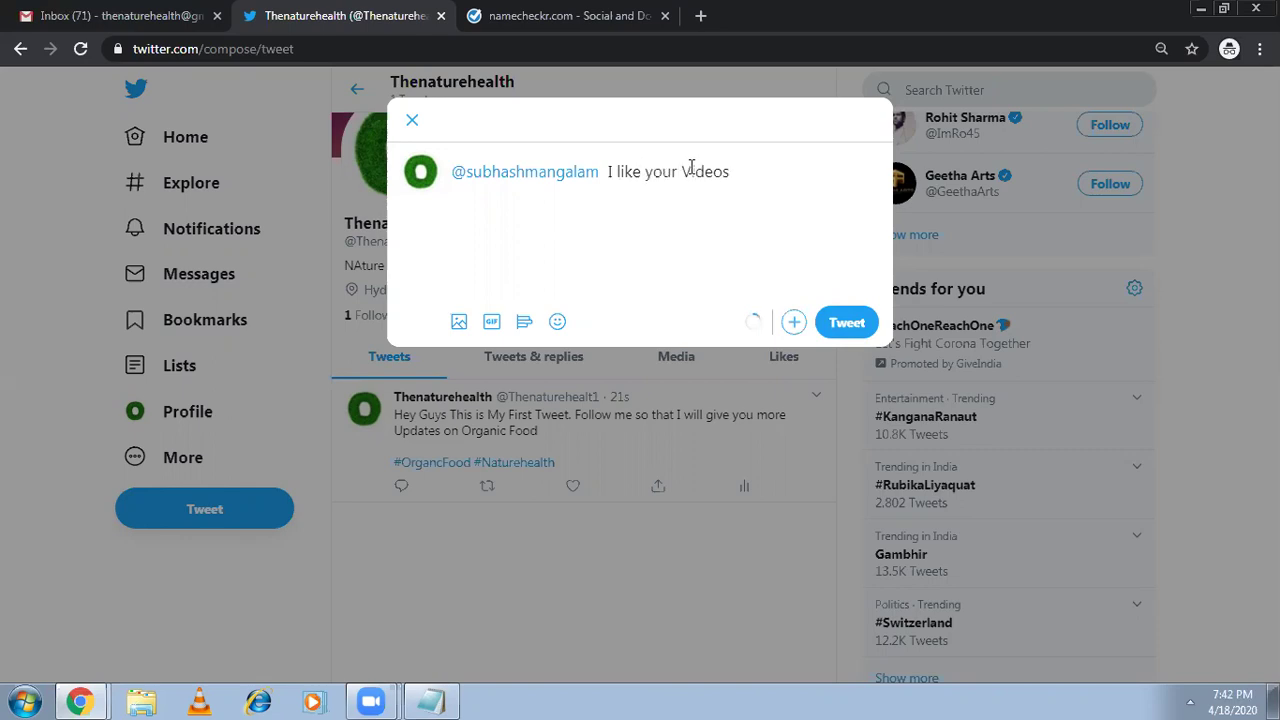
text(..Please make vid)
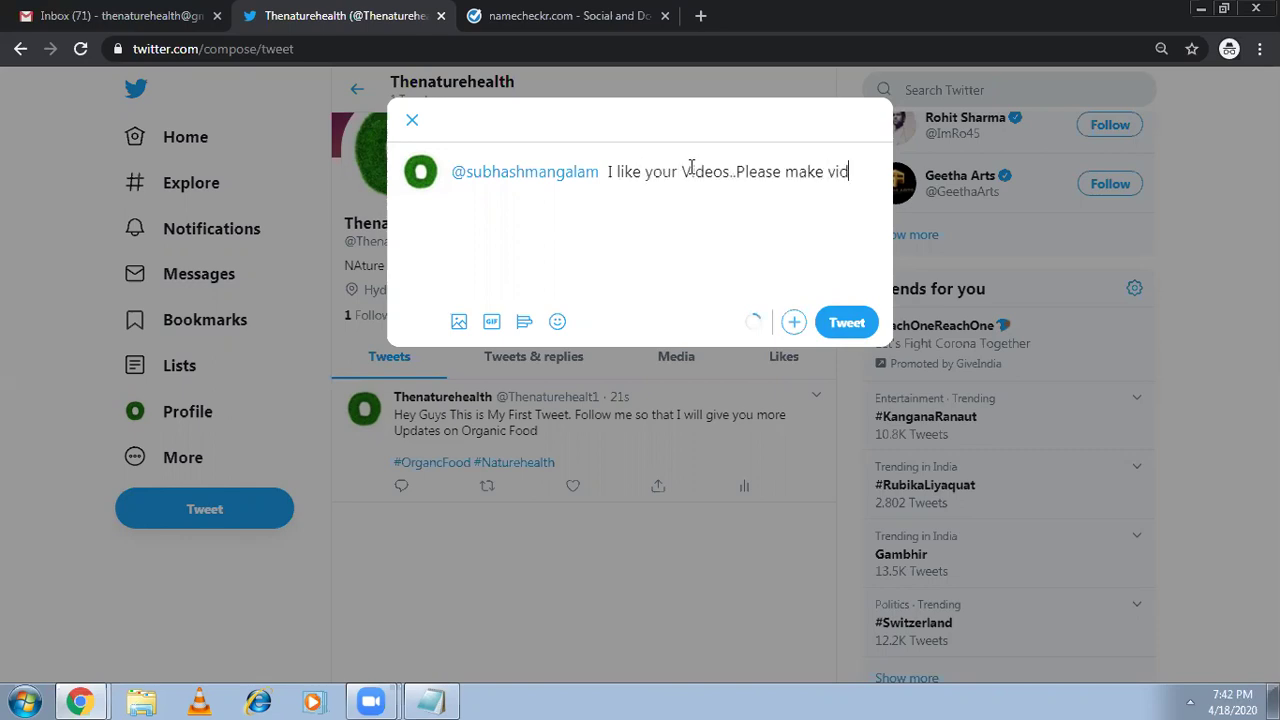
text(eos on Affiliate Marke)
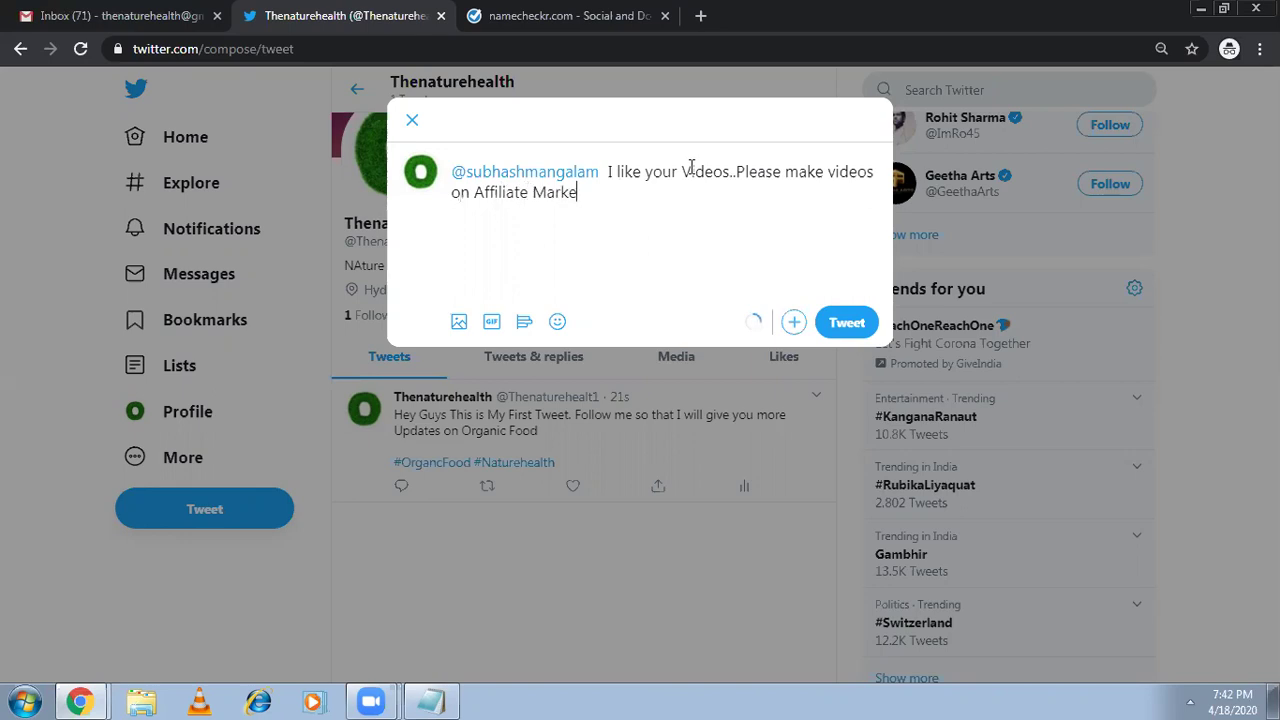
text(ting)
click(845, 322)
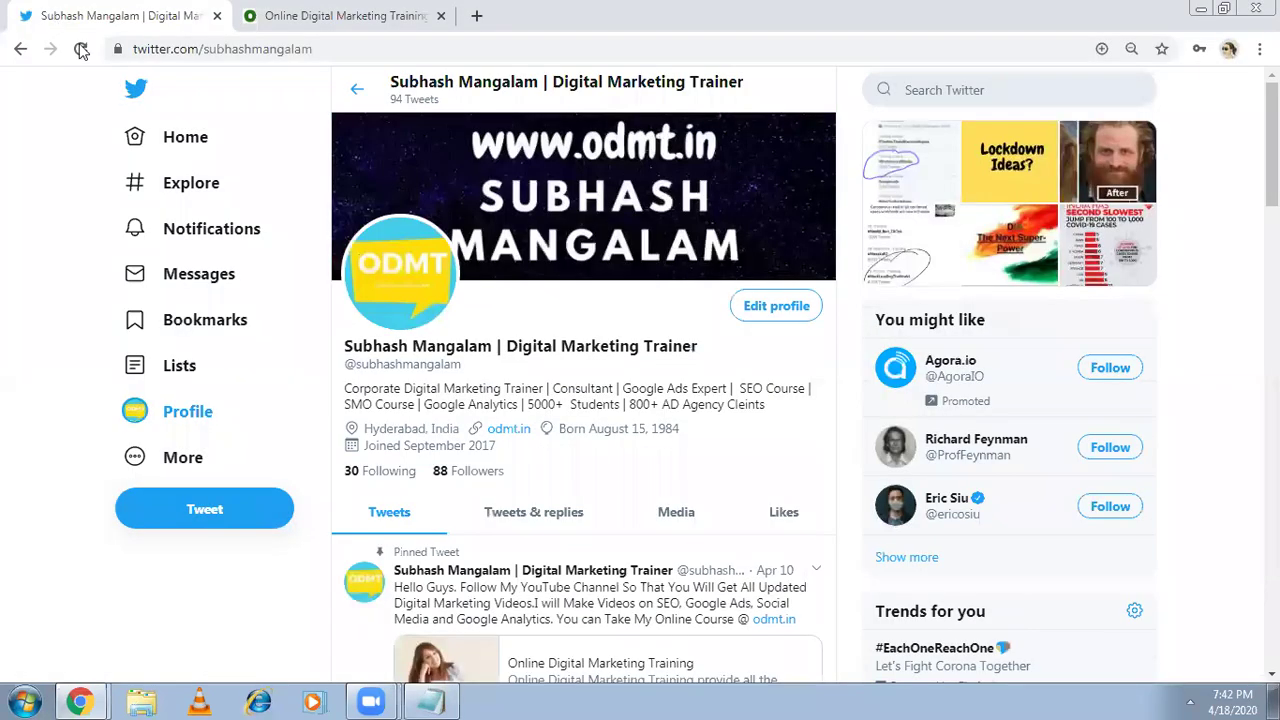
From the trainer's notifications, open the Affiliate Marketing mention, like it, and begin a reply.
click(81, 49)
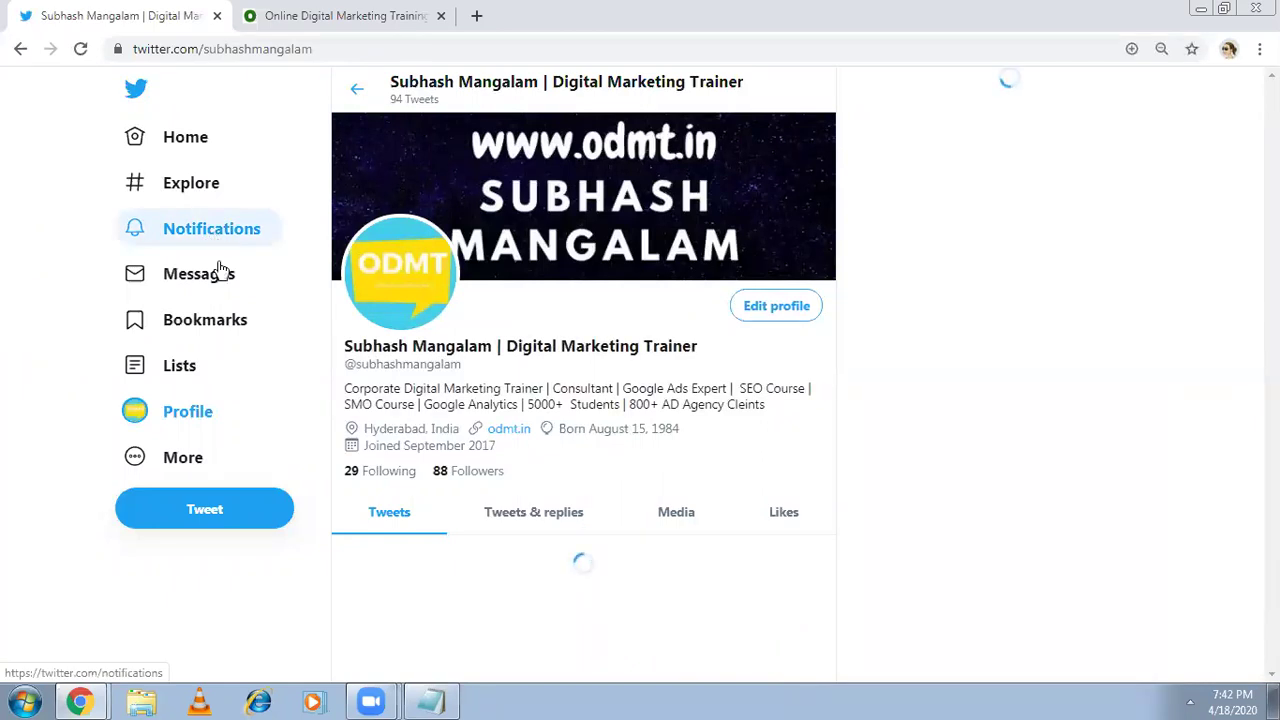
click(220, 229)
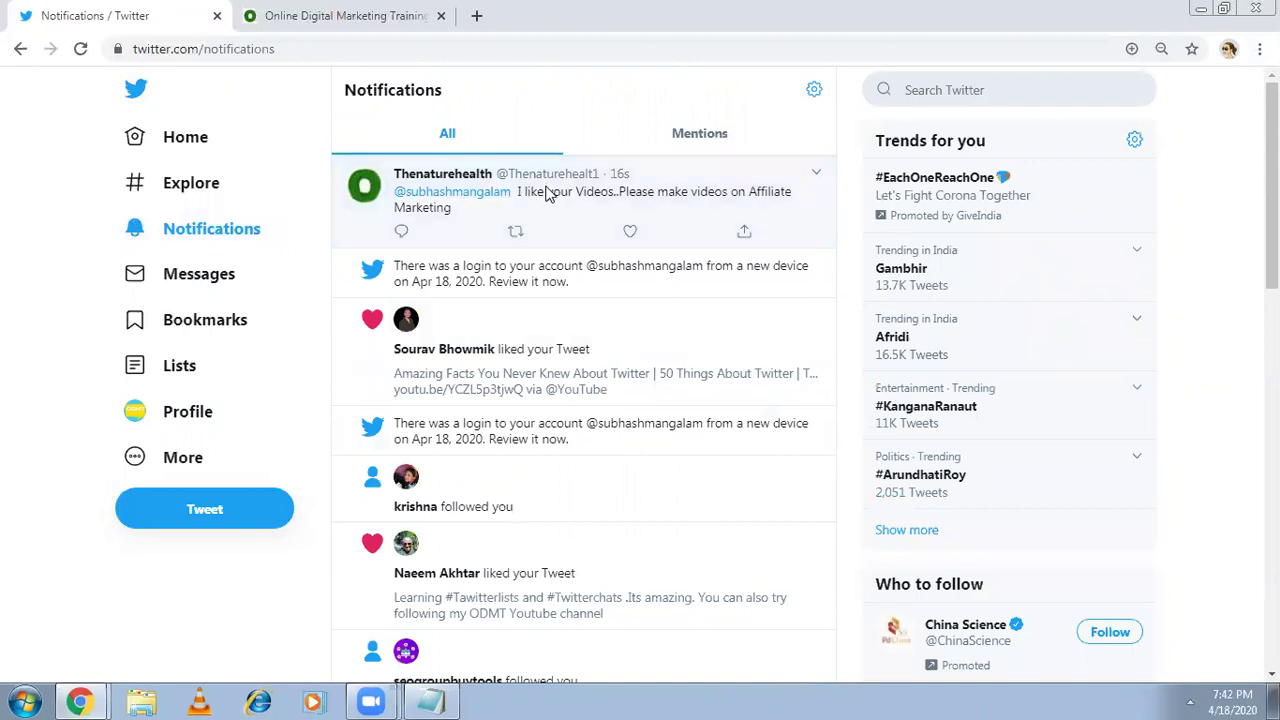
click(546, 193)
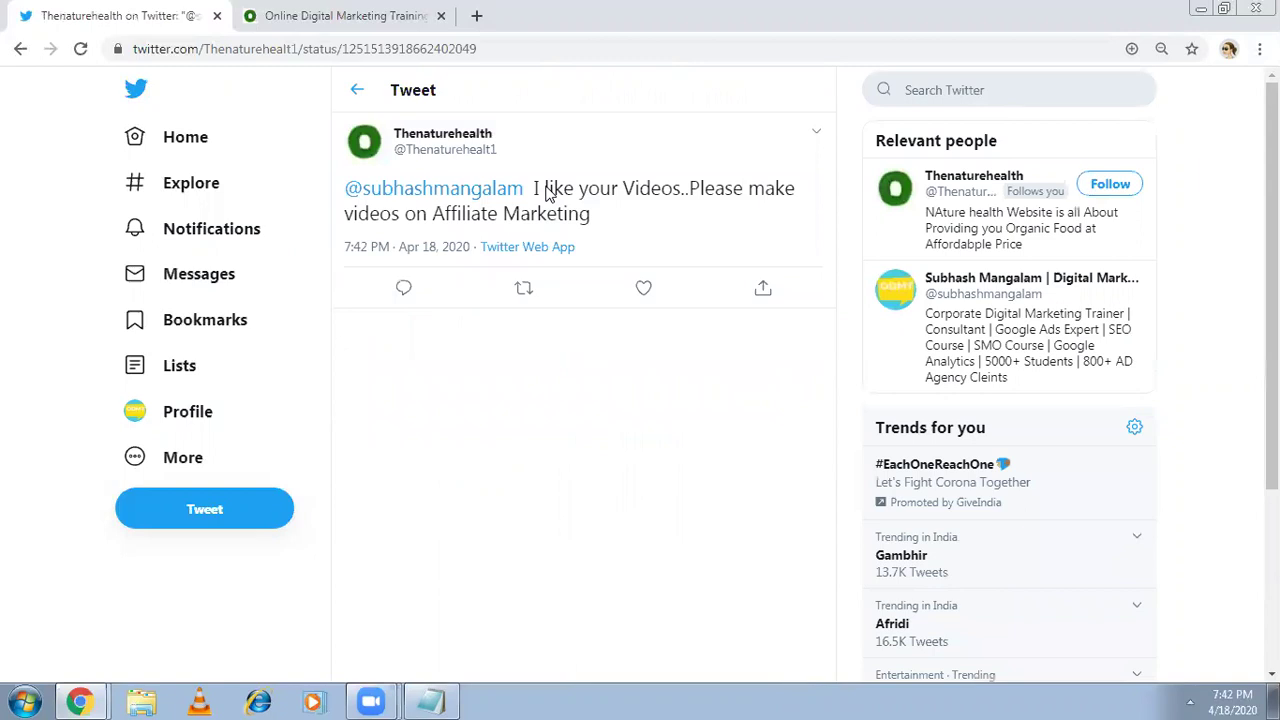
click(643, 290)
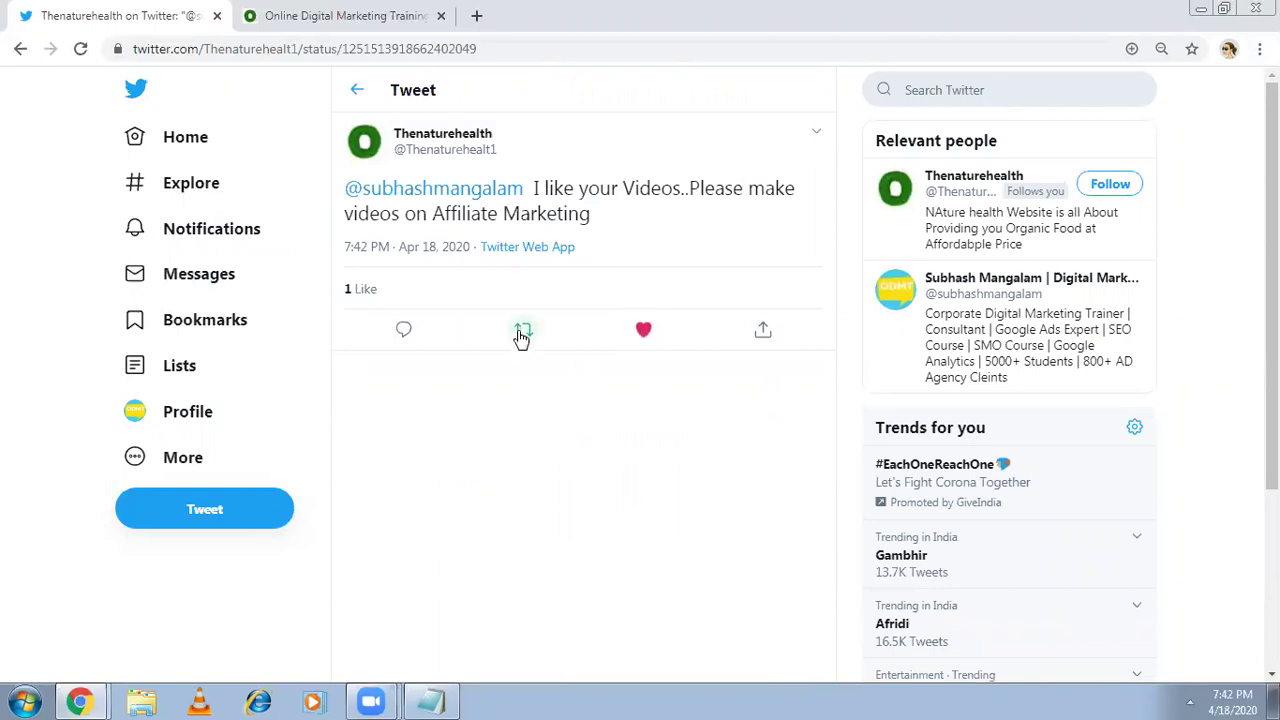
click(402, 335)
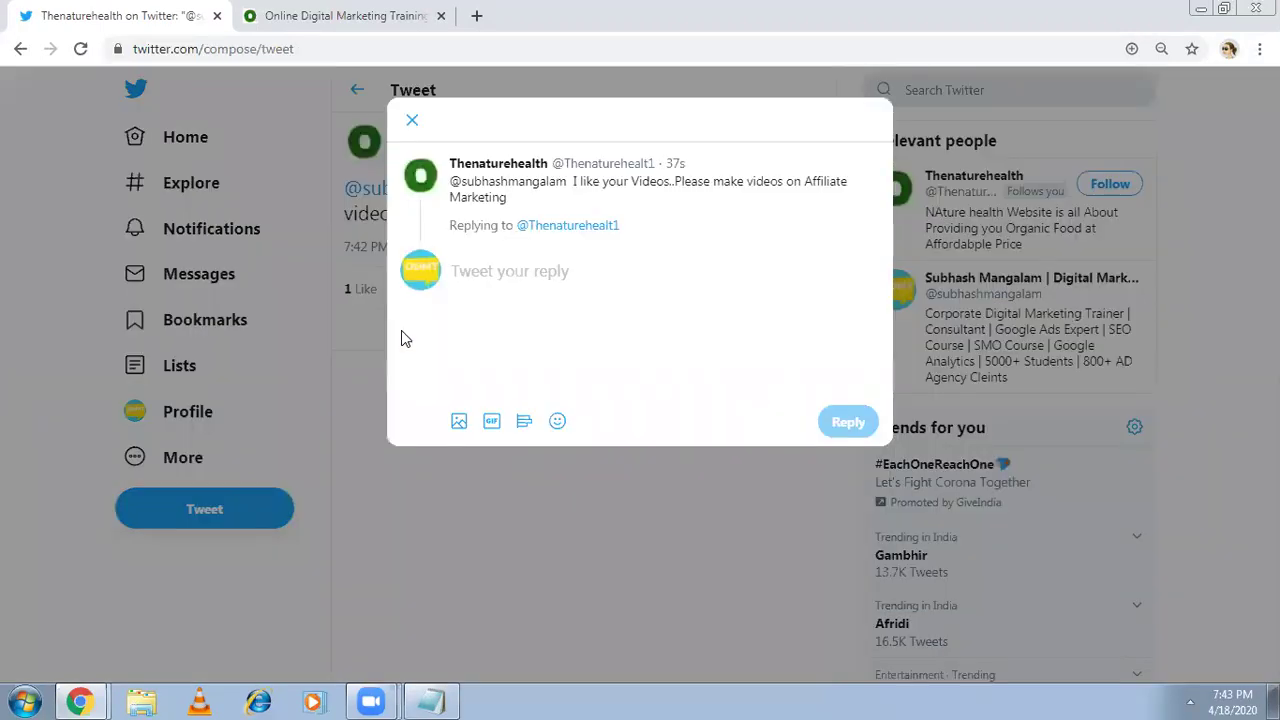
Discard the mistyped draft and reply 'Thank you very much..Soon I will make videos on Affiliate marketing'.
text(Thank )
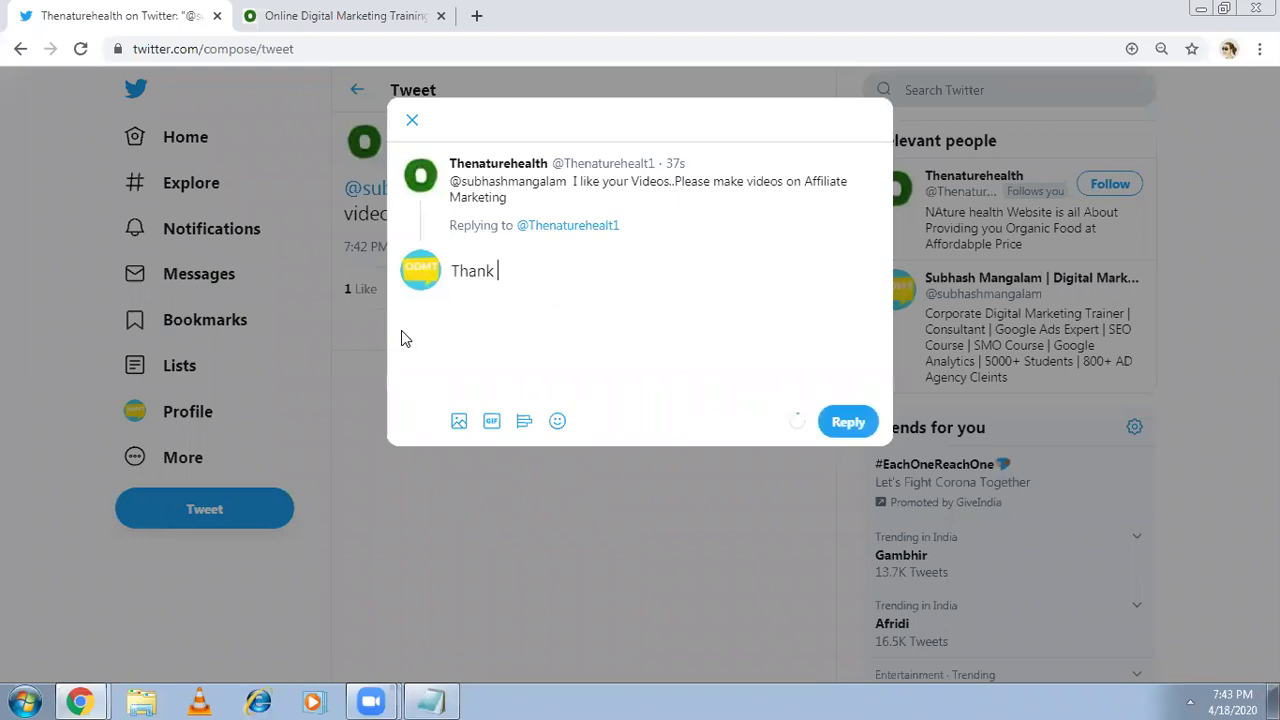
text(you very much...Soon )
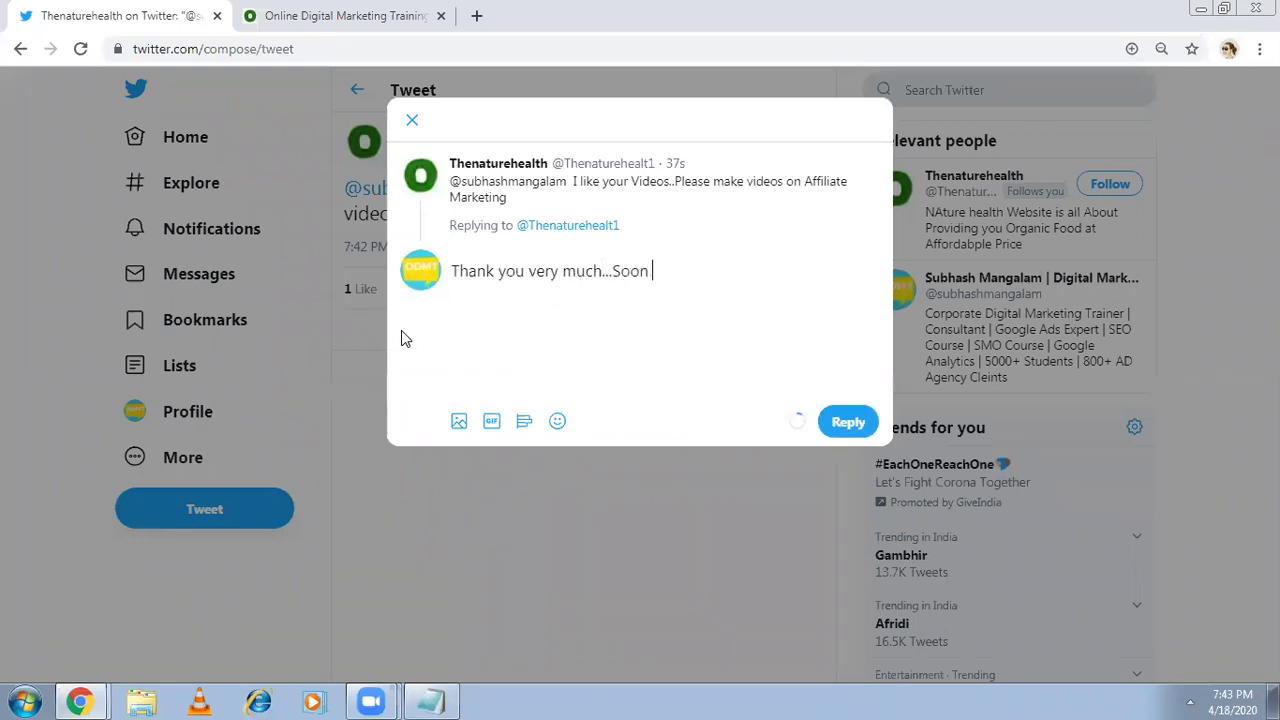
text(I will b)
key(Escape)
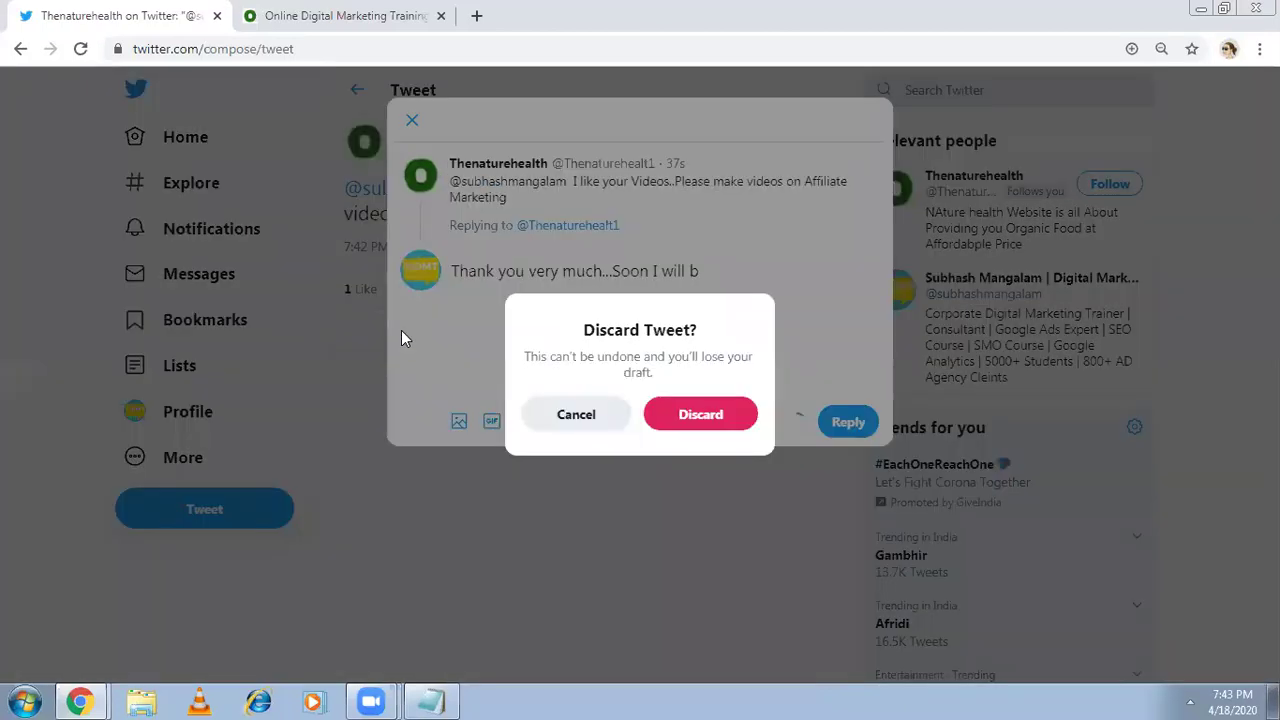
click(685, 416)
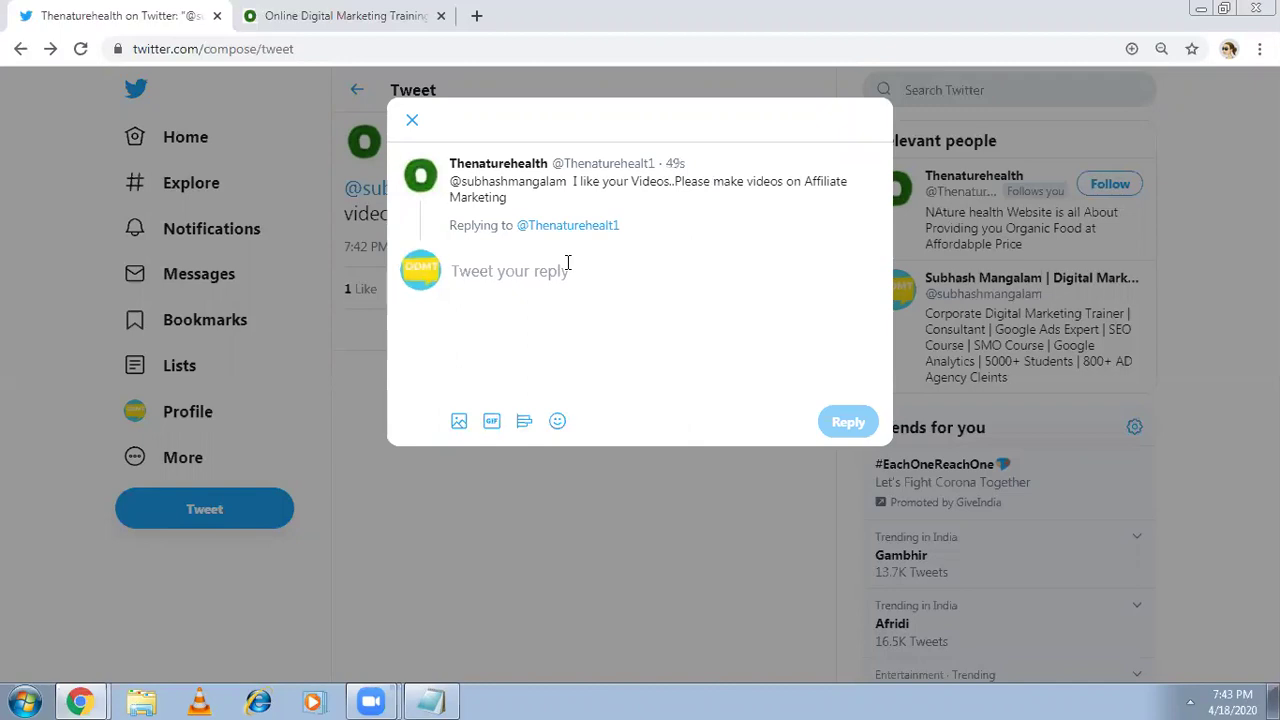
text(Tha)
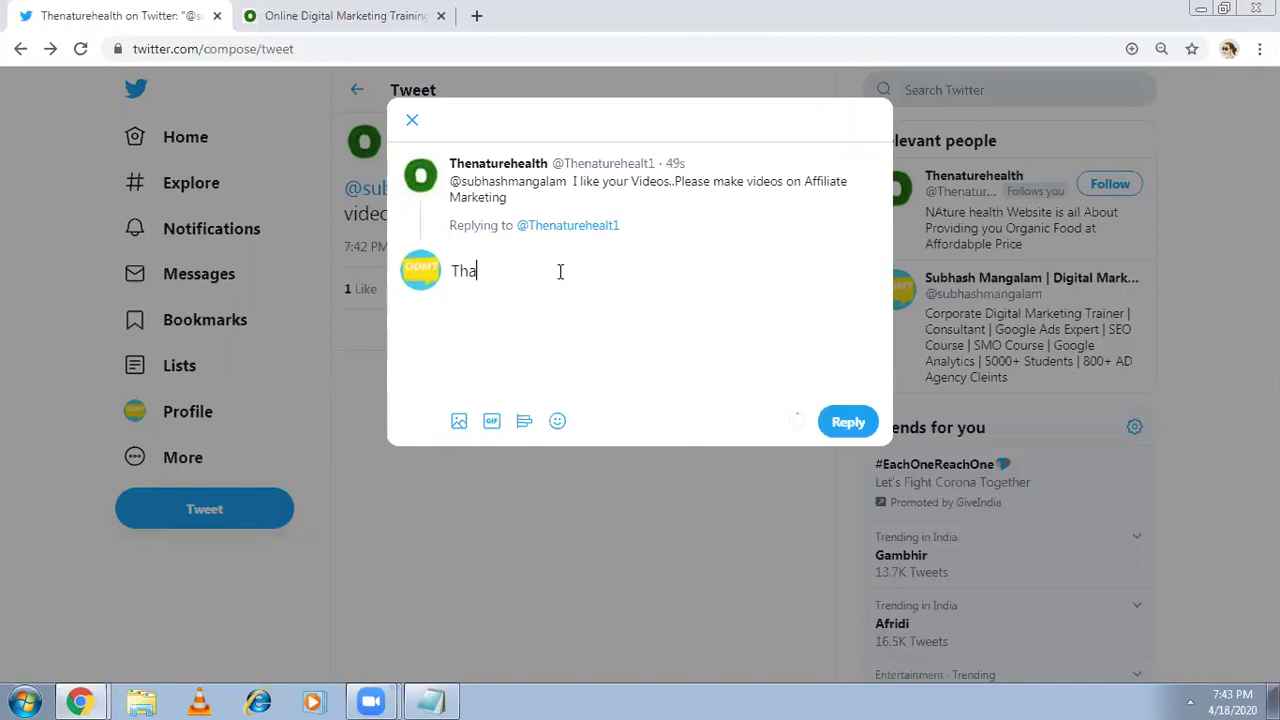
text(nk you very much..Soon I )
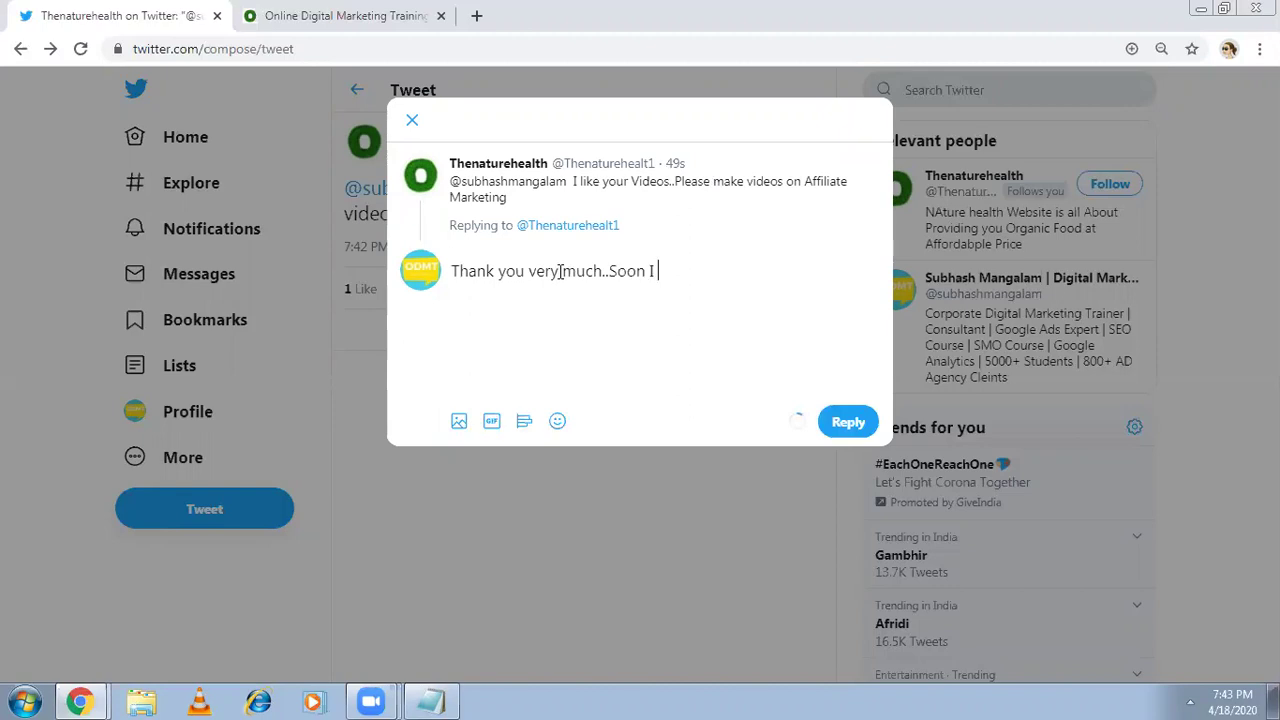
text(will make videos )
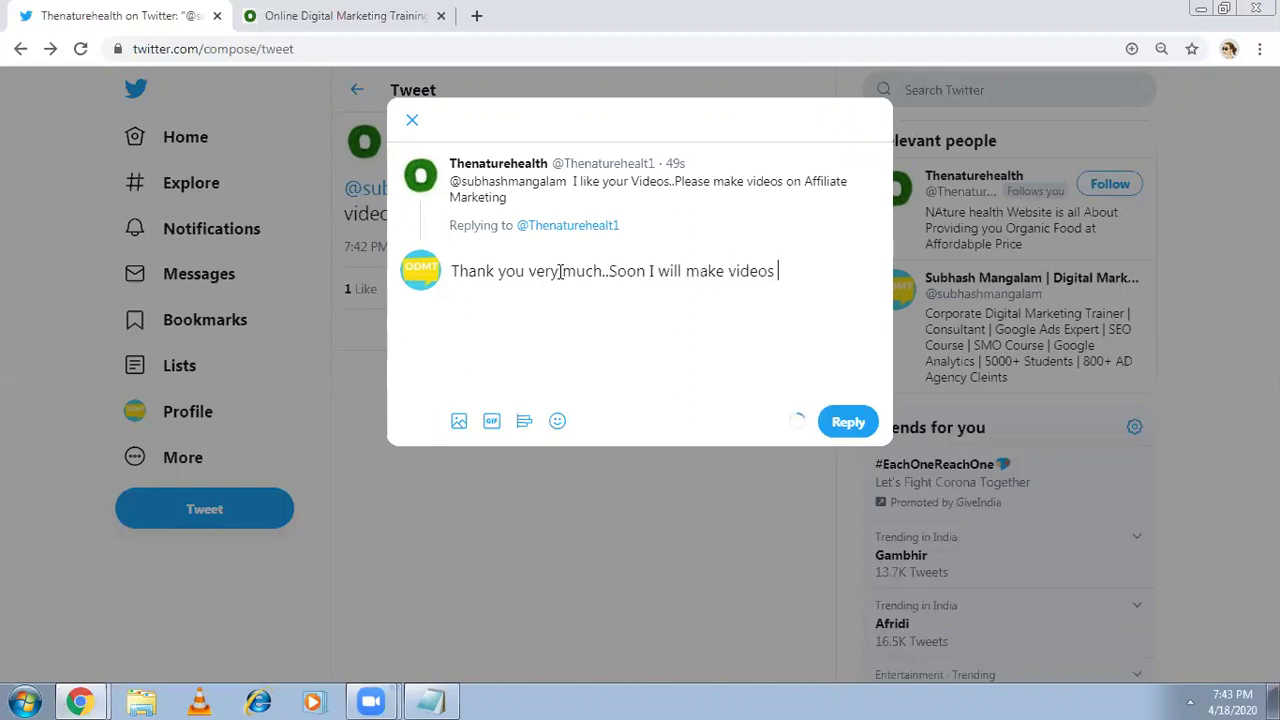
text(on Affiliate marketing)
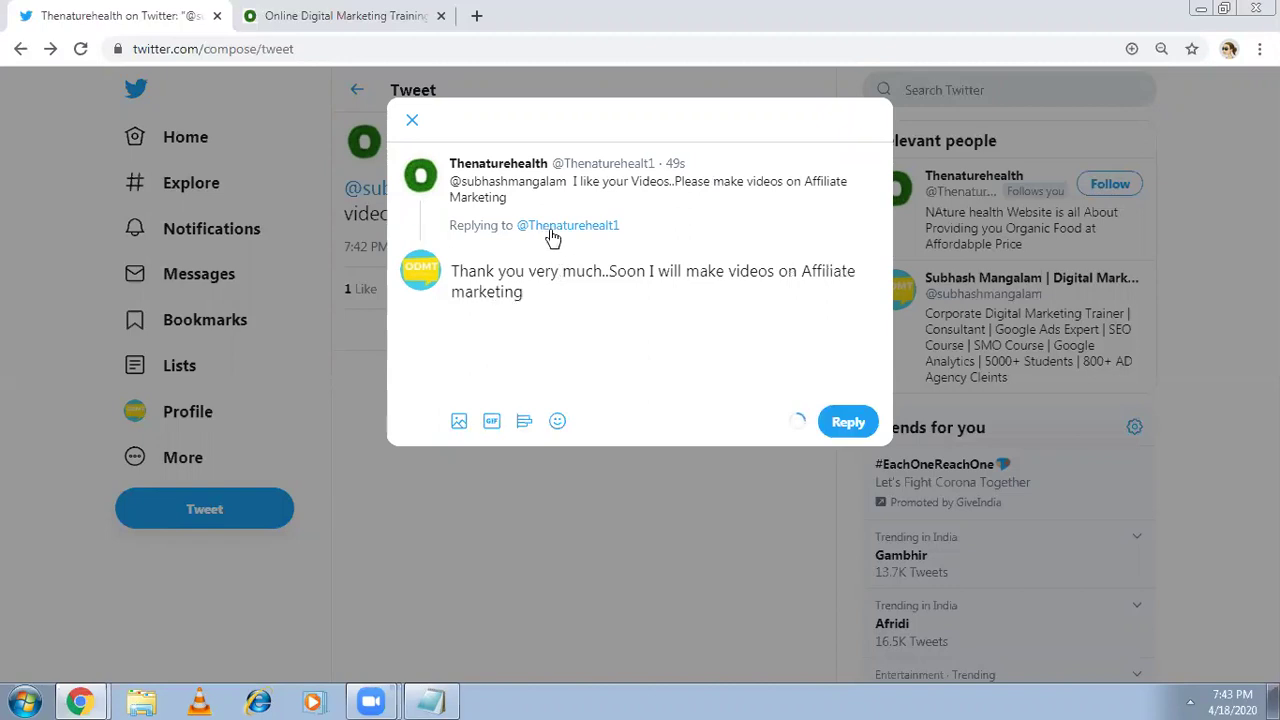
click(842, 428)
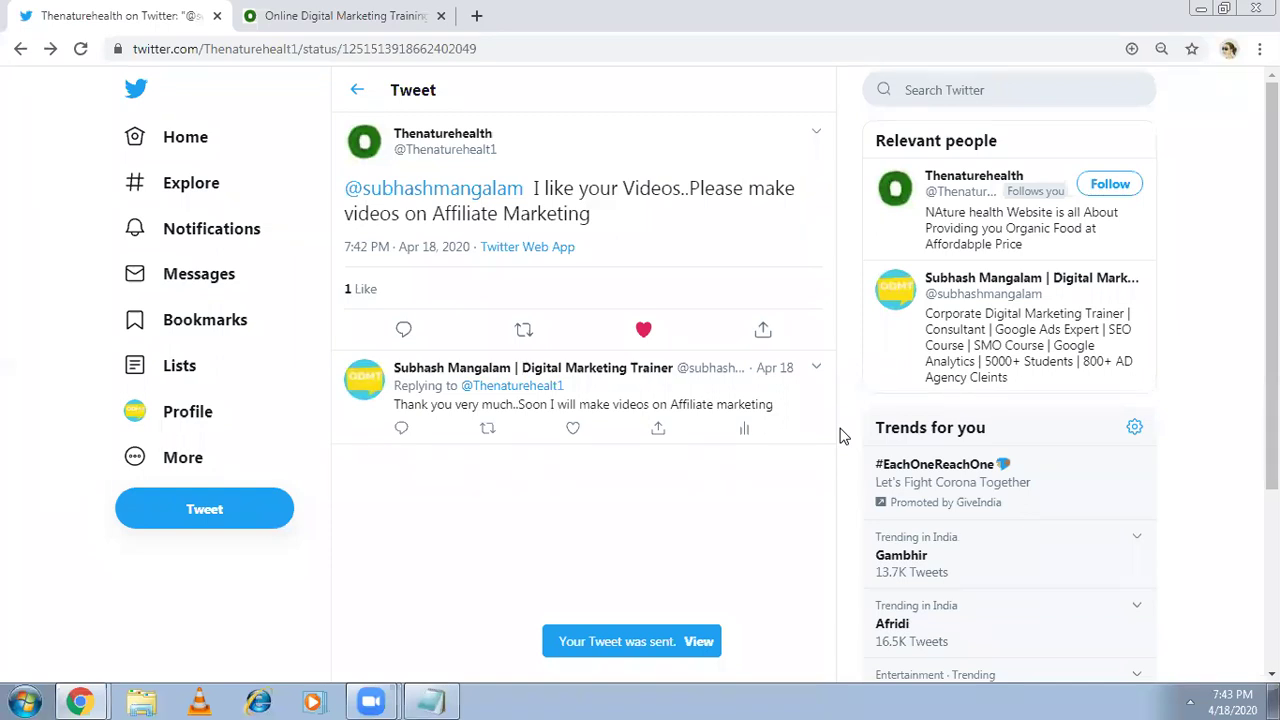
key(alt+Tab)
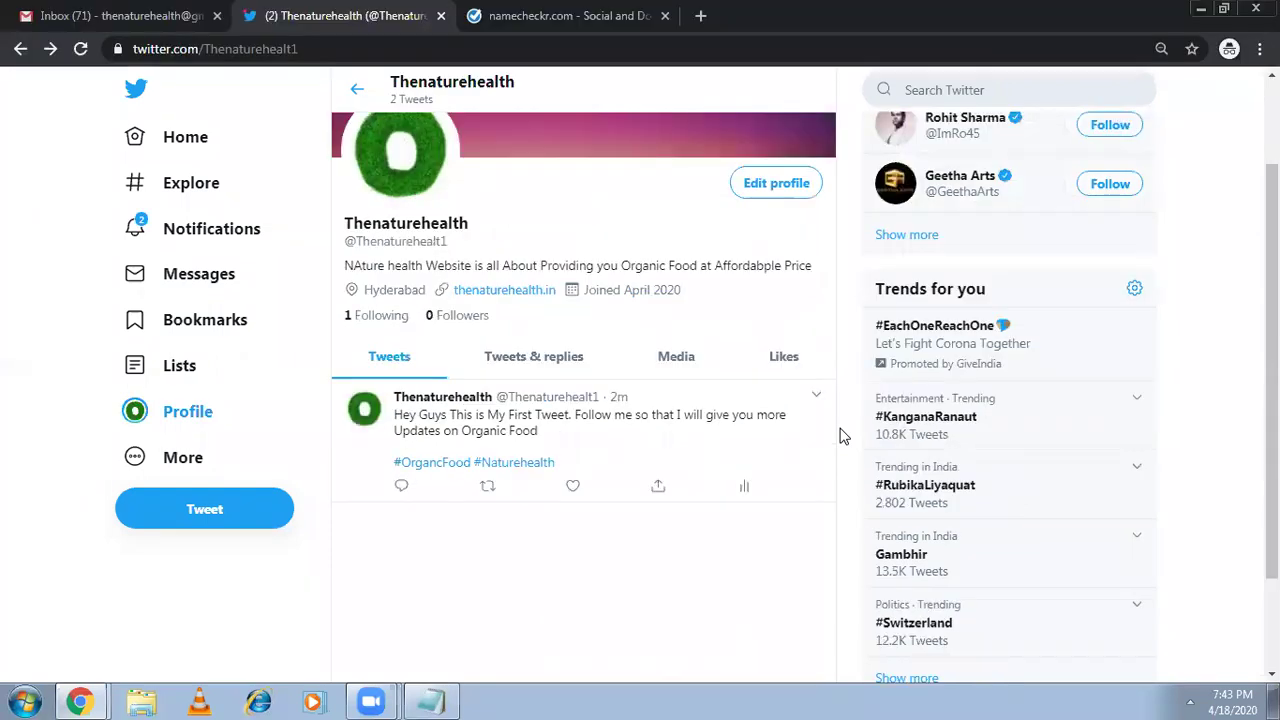
Browse the #OrgancFood hashtag results, which show Thenaturehealth's first tweet at the top.
click(447, 466)
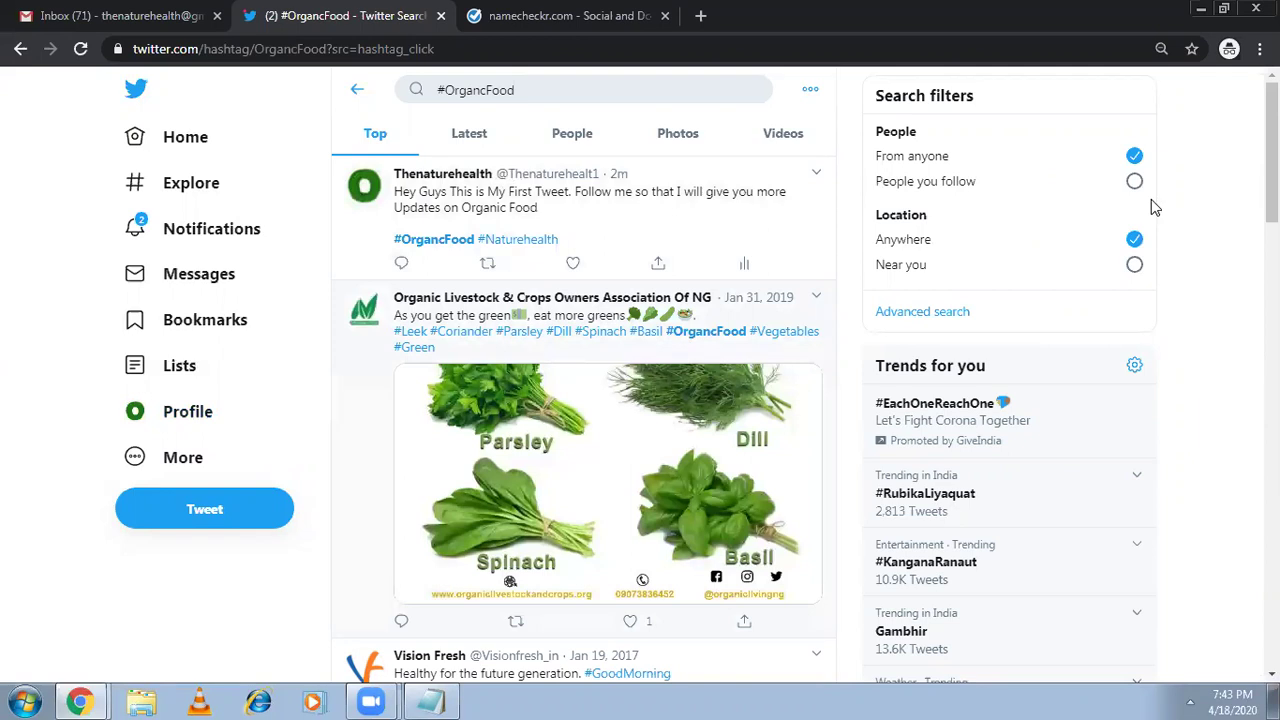
scroll(1271, 160, down, 2)
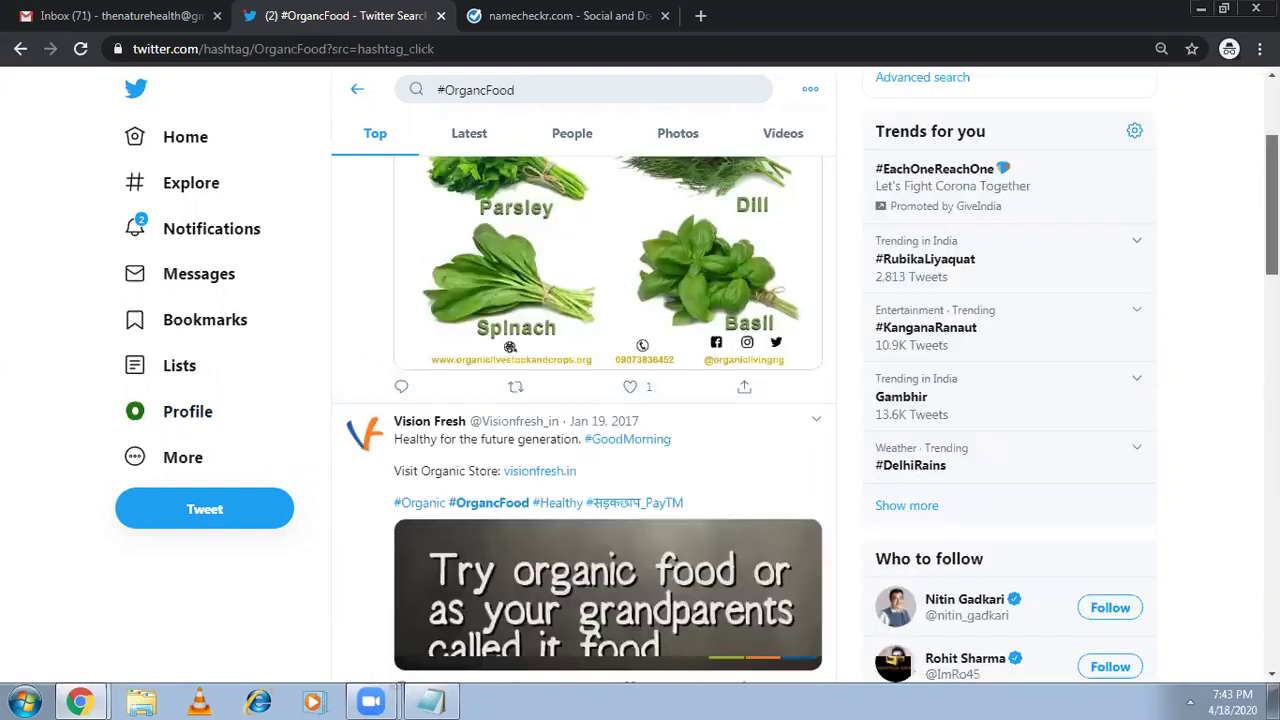
scroll(1271, 200, down, 3)
scroll(608, 420, down, 1)
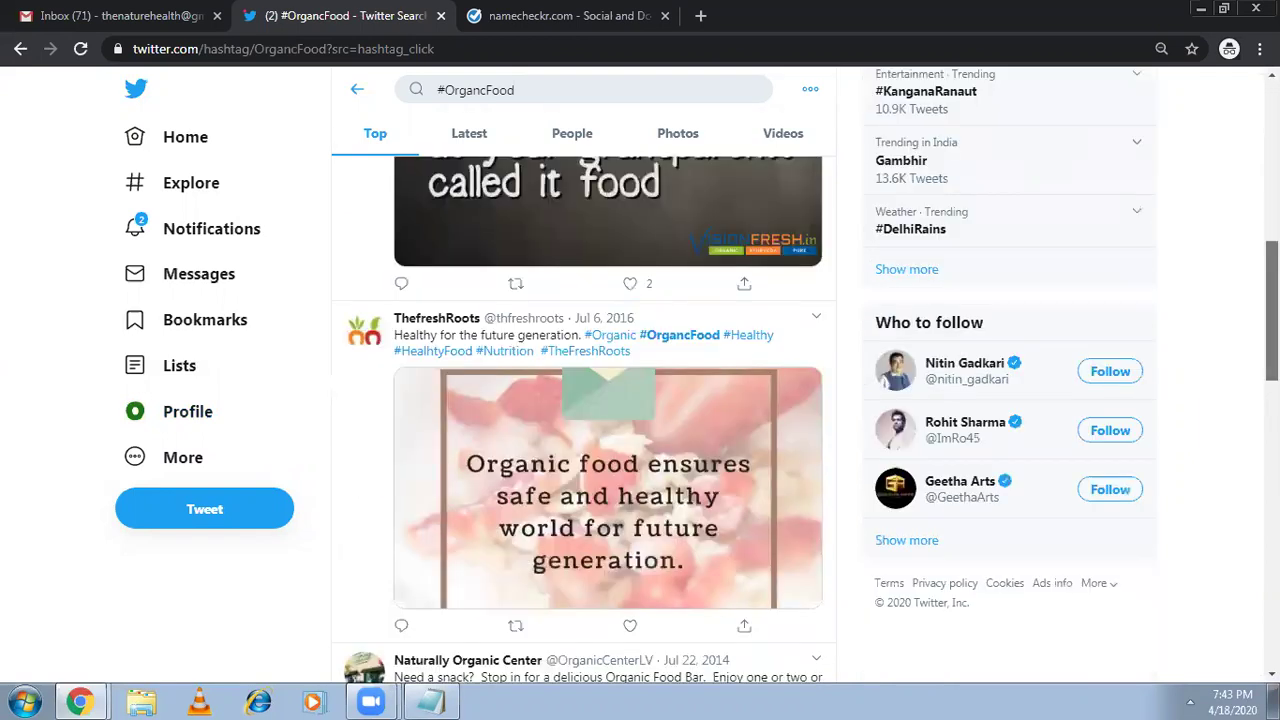
scroll(608, 420, down, 1)
scroll(584, 410, down, 3)
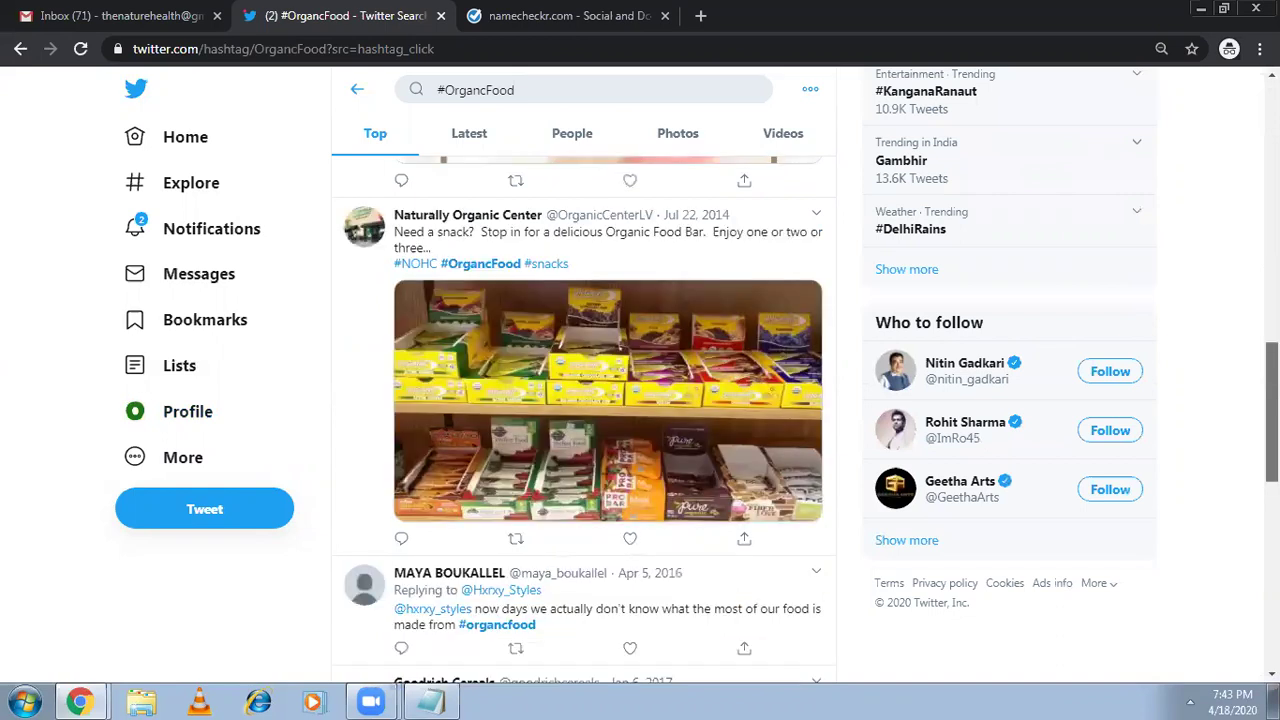
scroll(584, 420, down, 2)
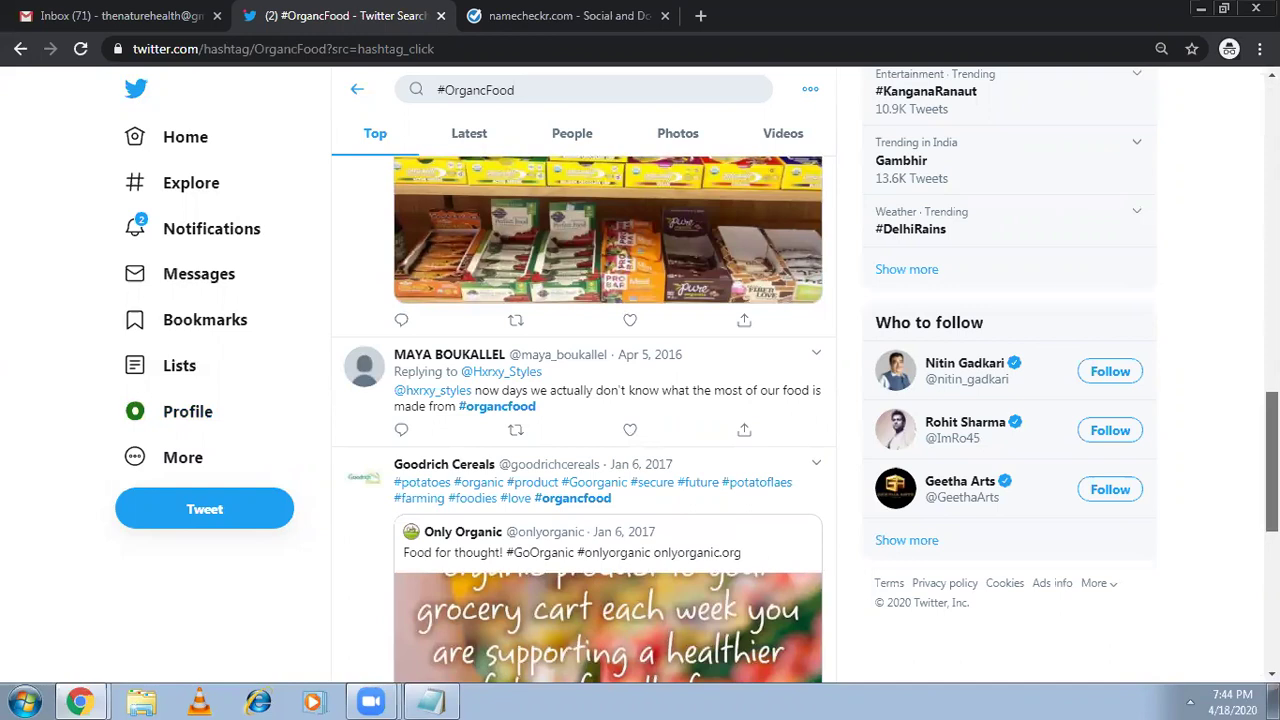
scroll(608, 420, up, 3)
scroll(510, 581, up, 5)
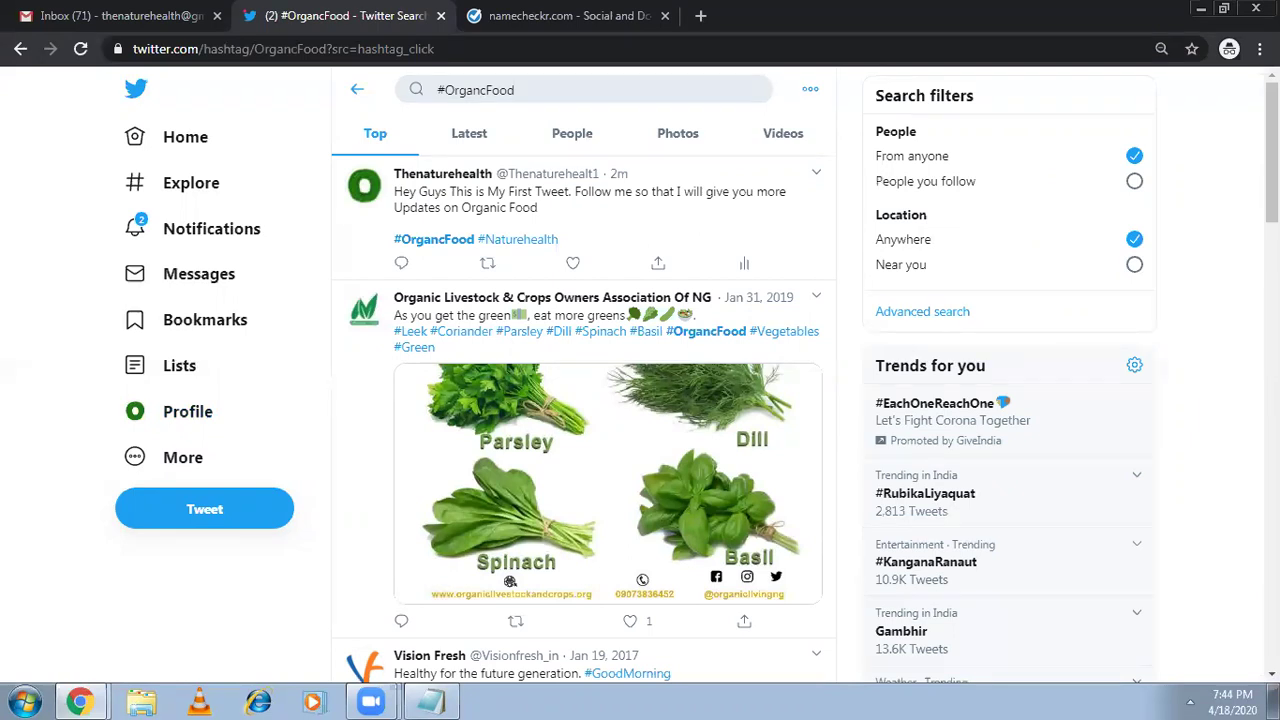
From Thenaturehealth's notifications, like the trainer's thank-you reply and go back Home.
click(236, 243)
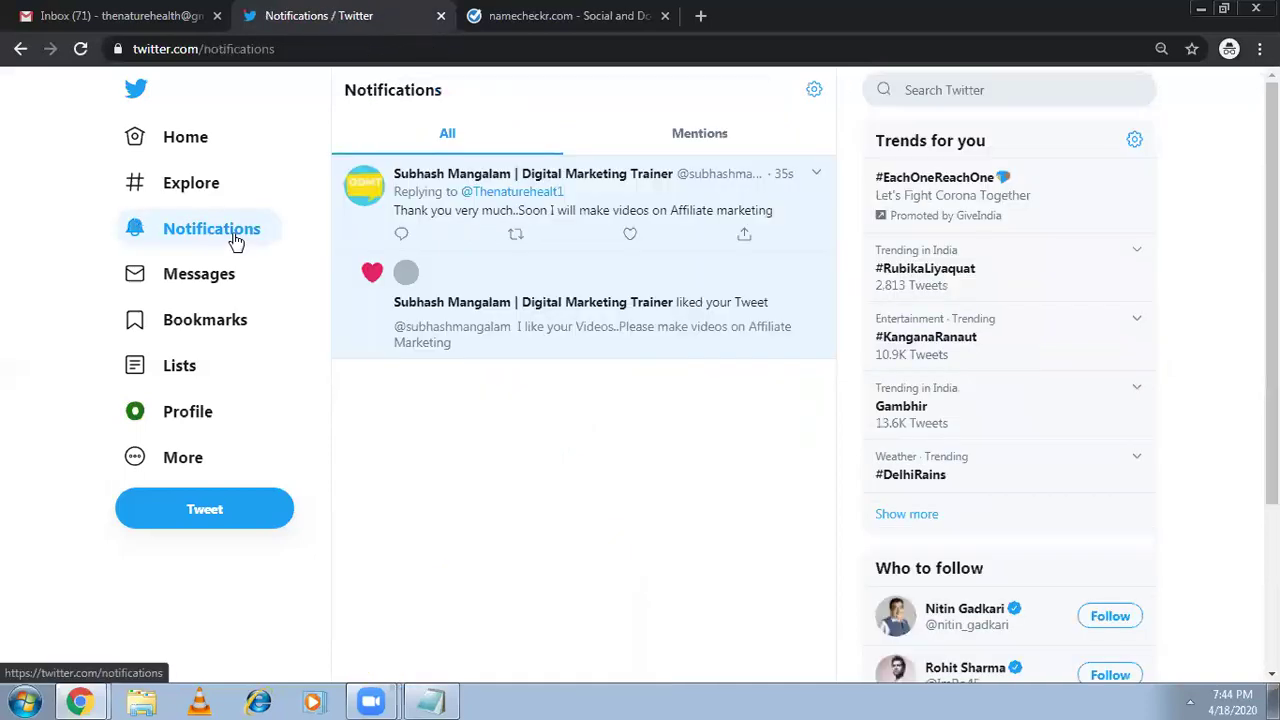
click(459, 222)
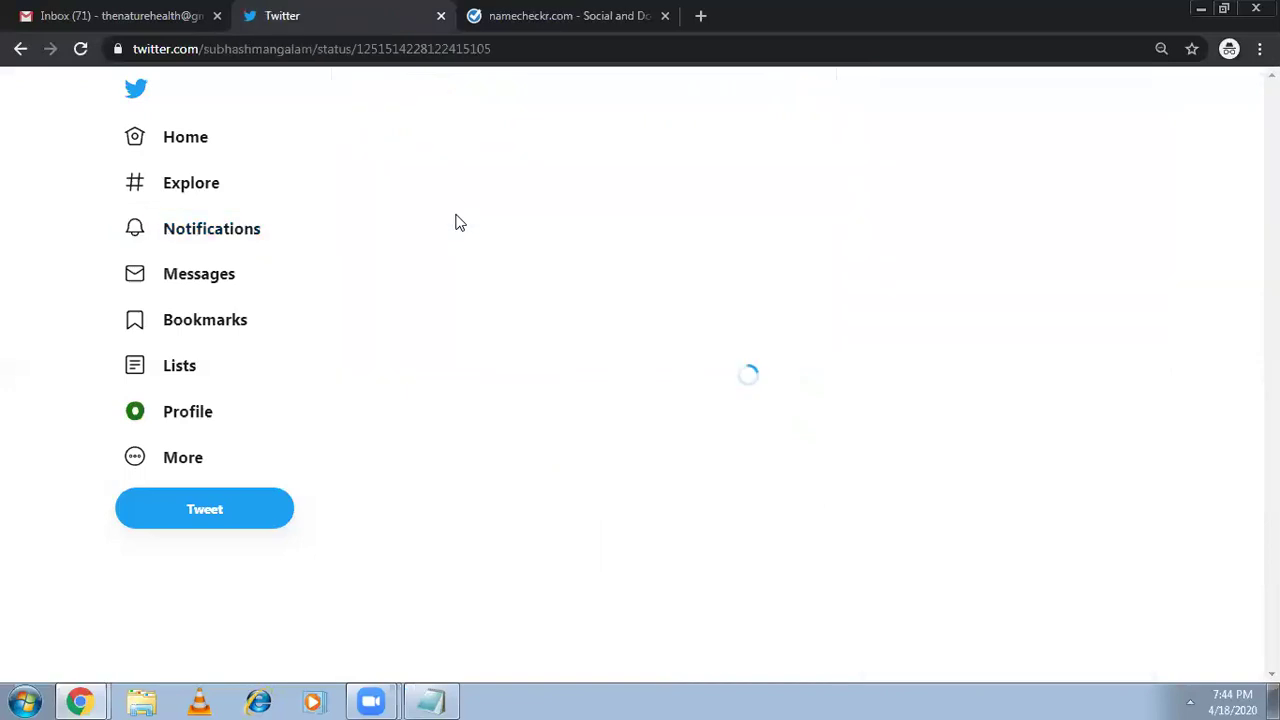
click(643, 313)
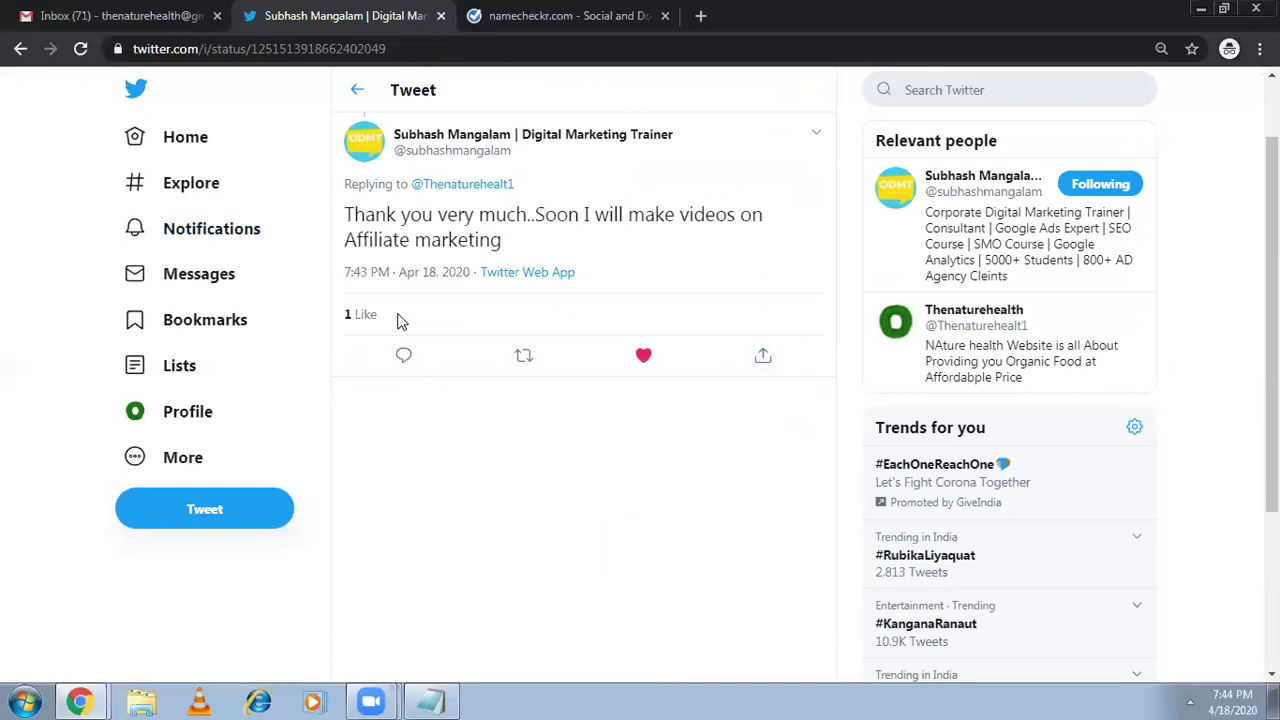
click(191, 146)
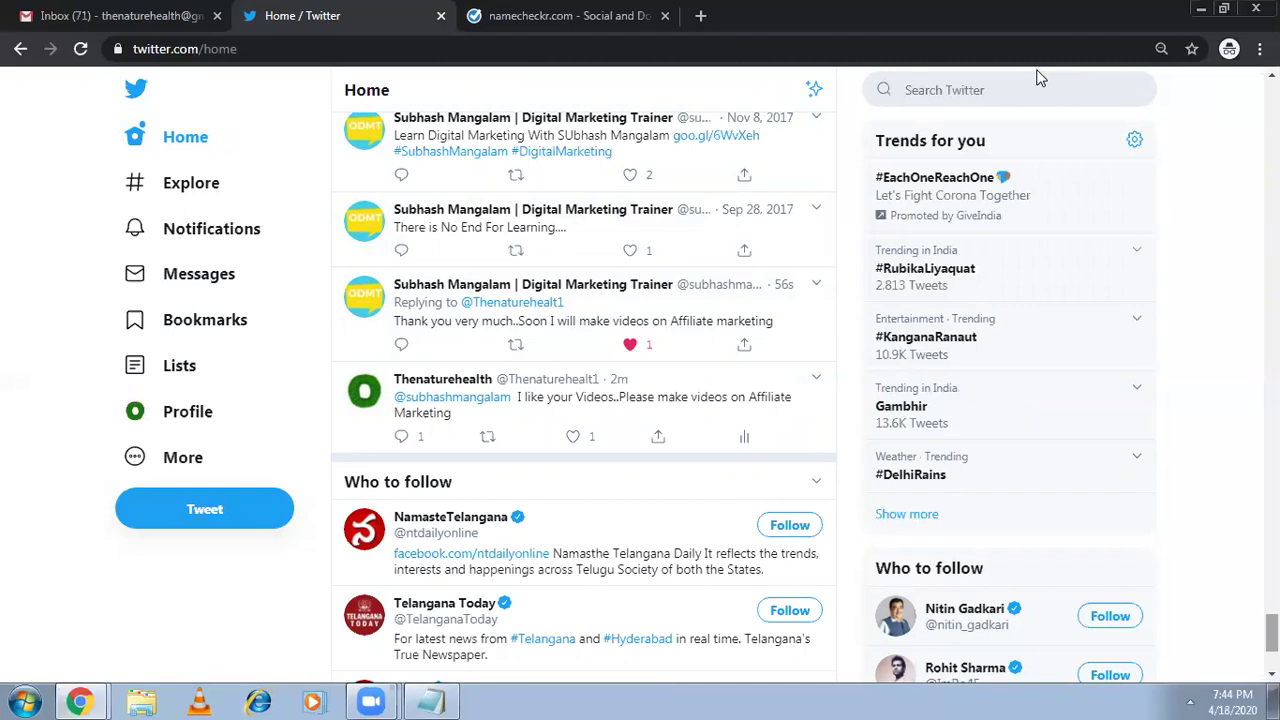
Minimize the social.txt notes and bring the second account's browser window forward.
key(alt+Tab)
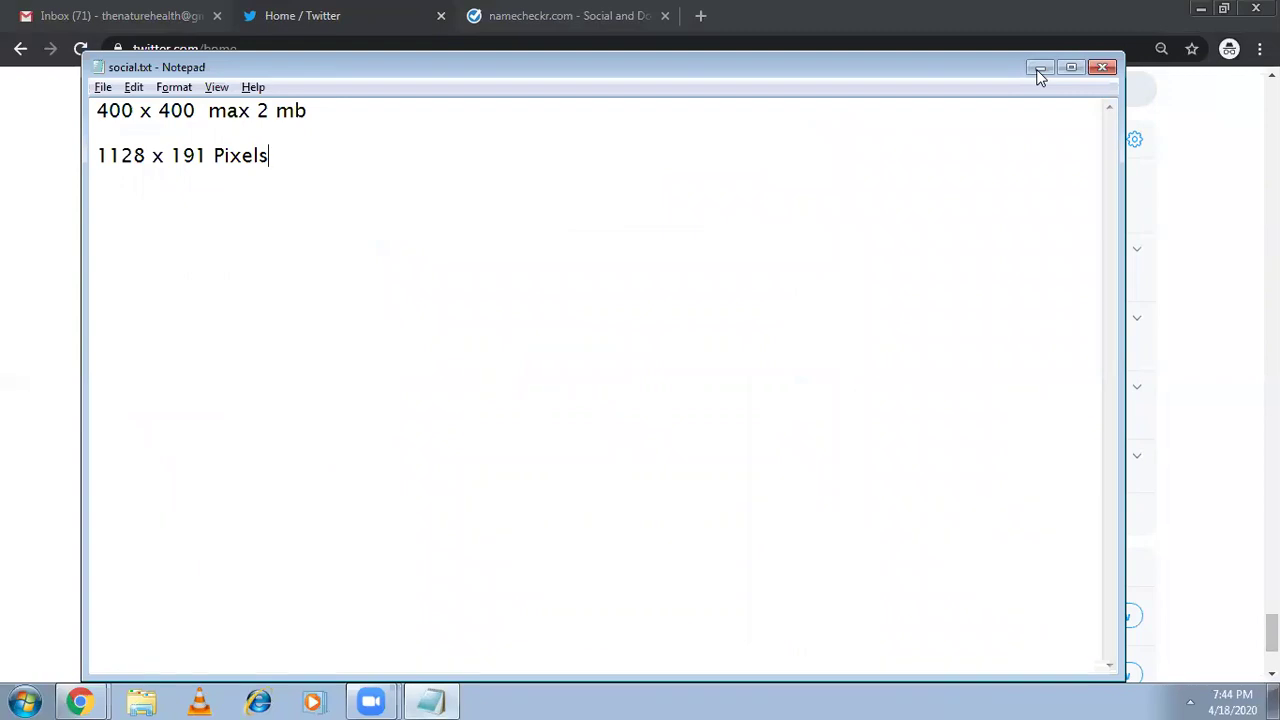
click(1037, 72)
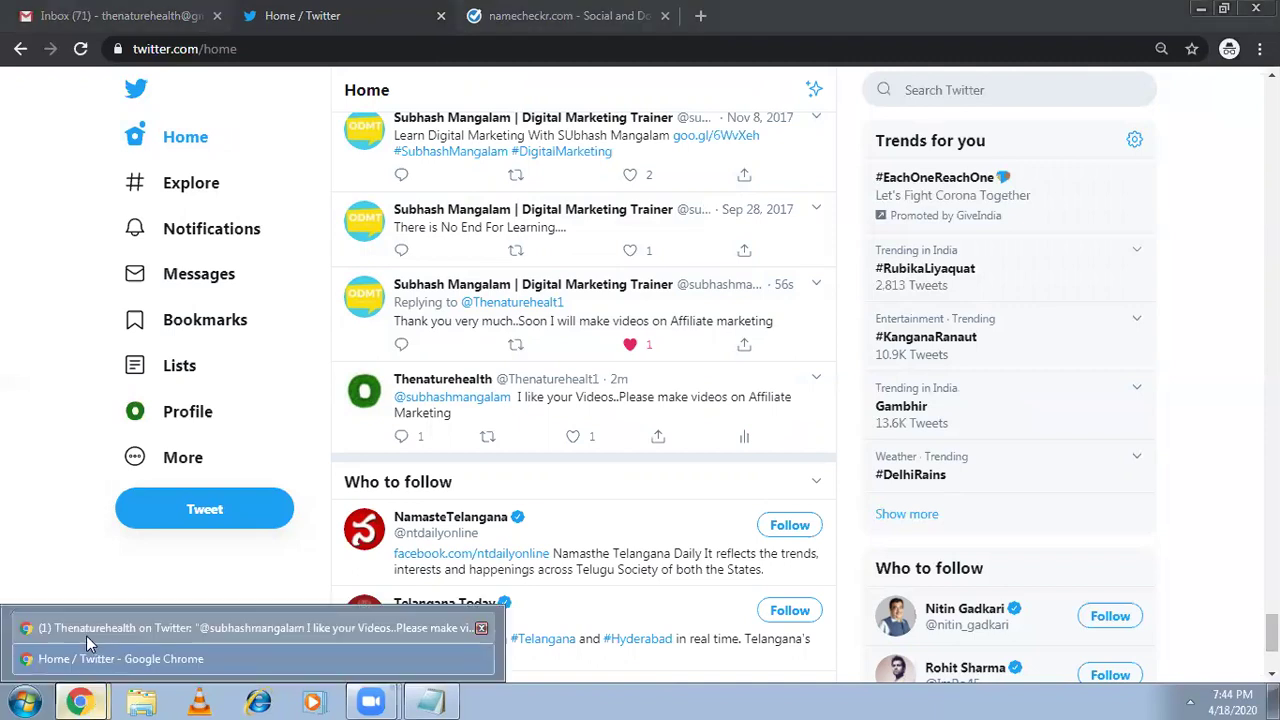
click(86, 636)
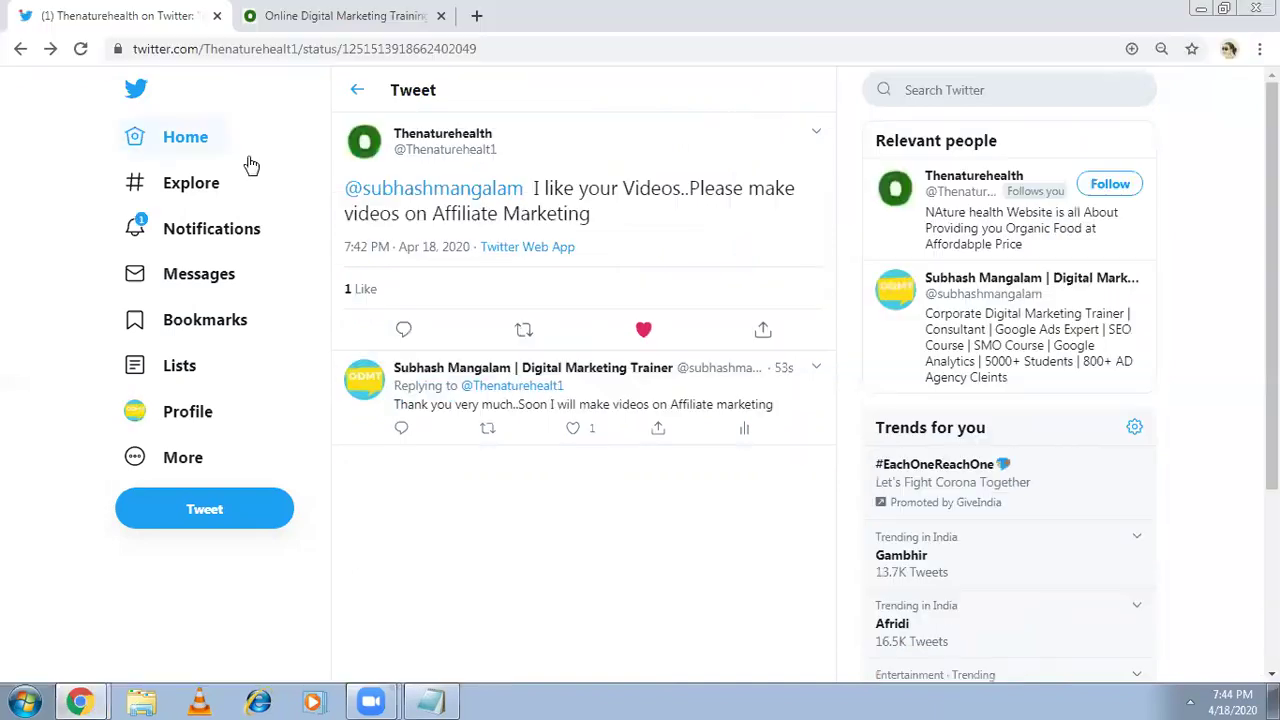
Scroll through the trainer's own profile of 95 tweets, including the character-limit poll.
click(197, 419)
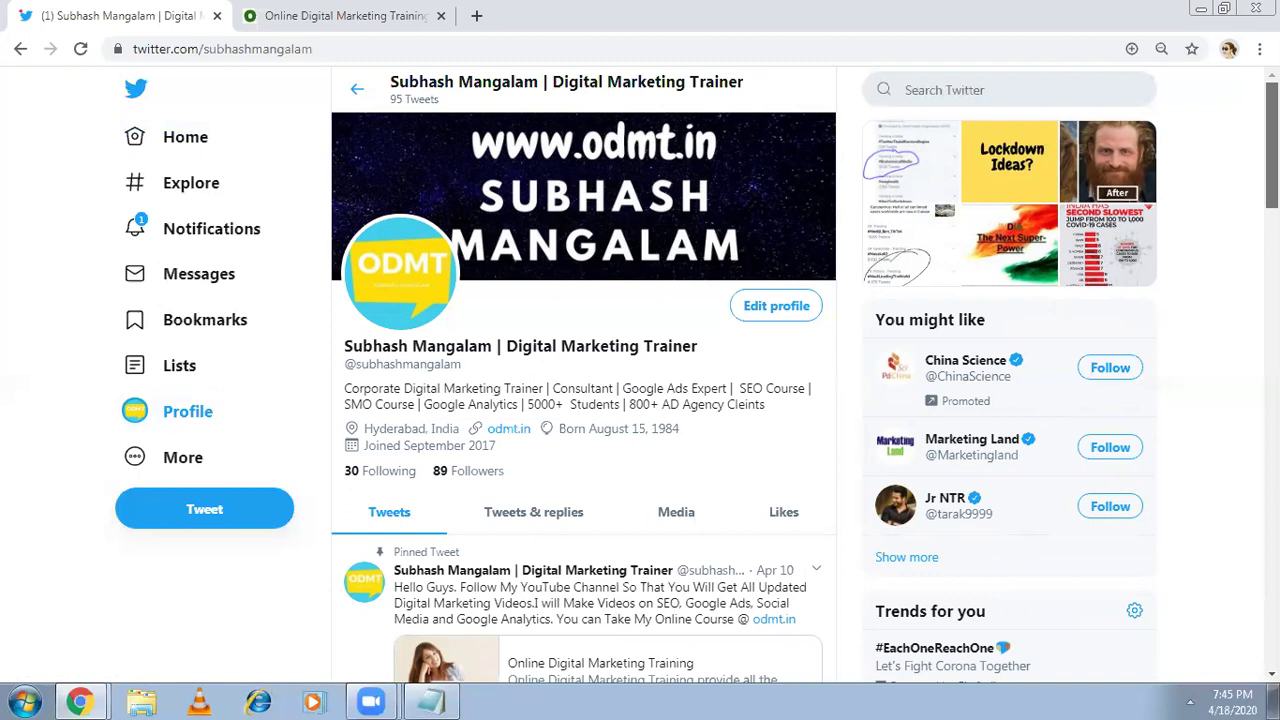
scroll(1272, 160, down, 2)
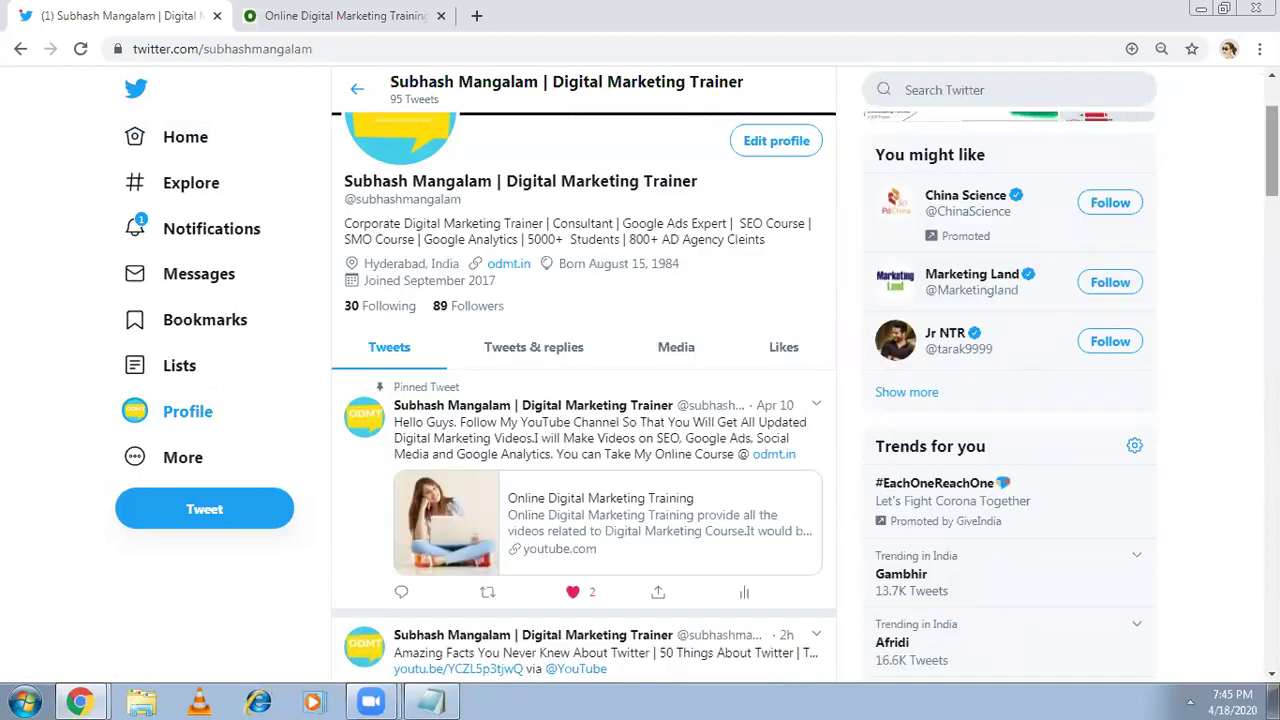
scroll(1272, 150, down, 2)
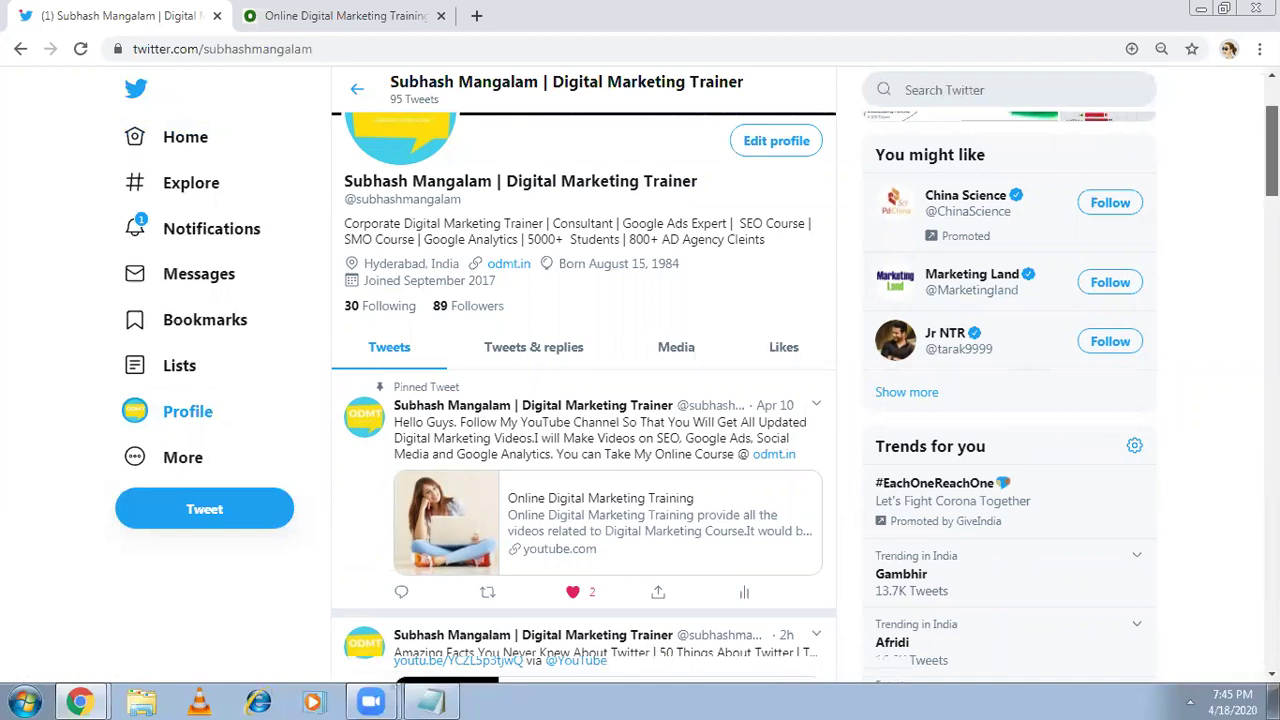
scroll(584, 400, down, 5)
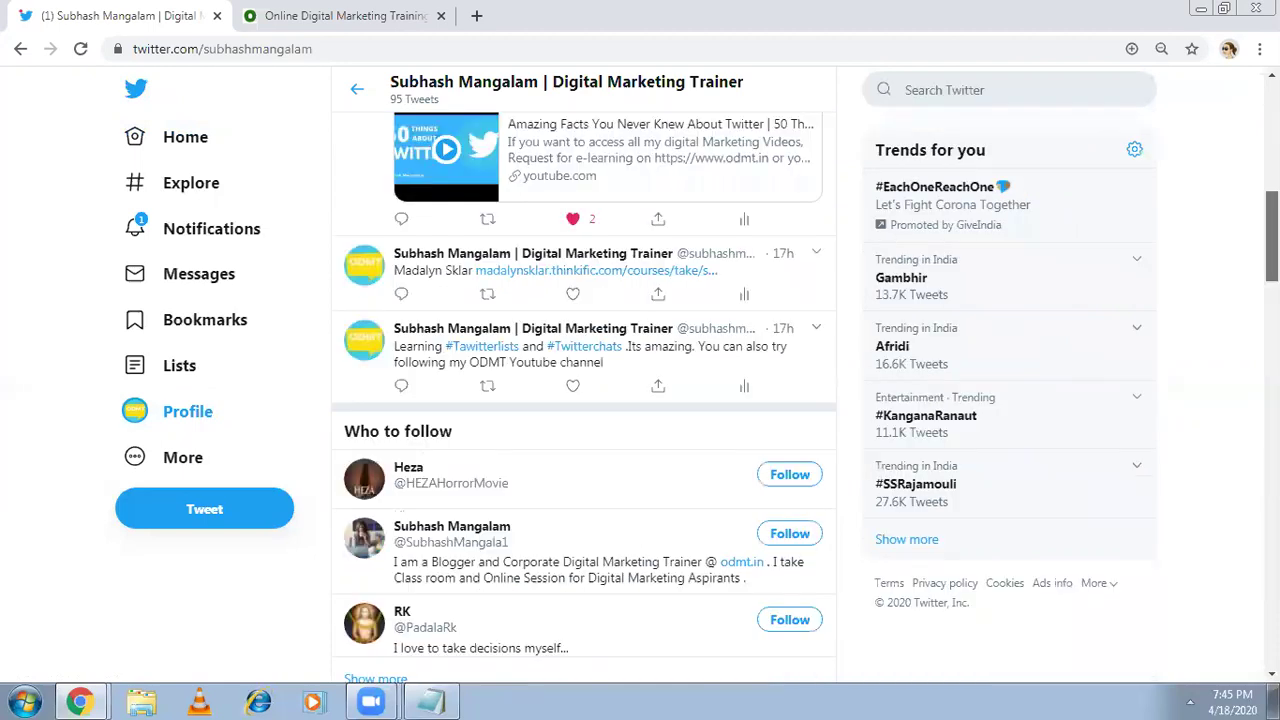
scroll(584, 400, down, 5)
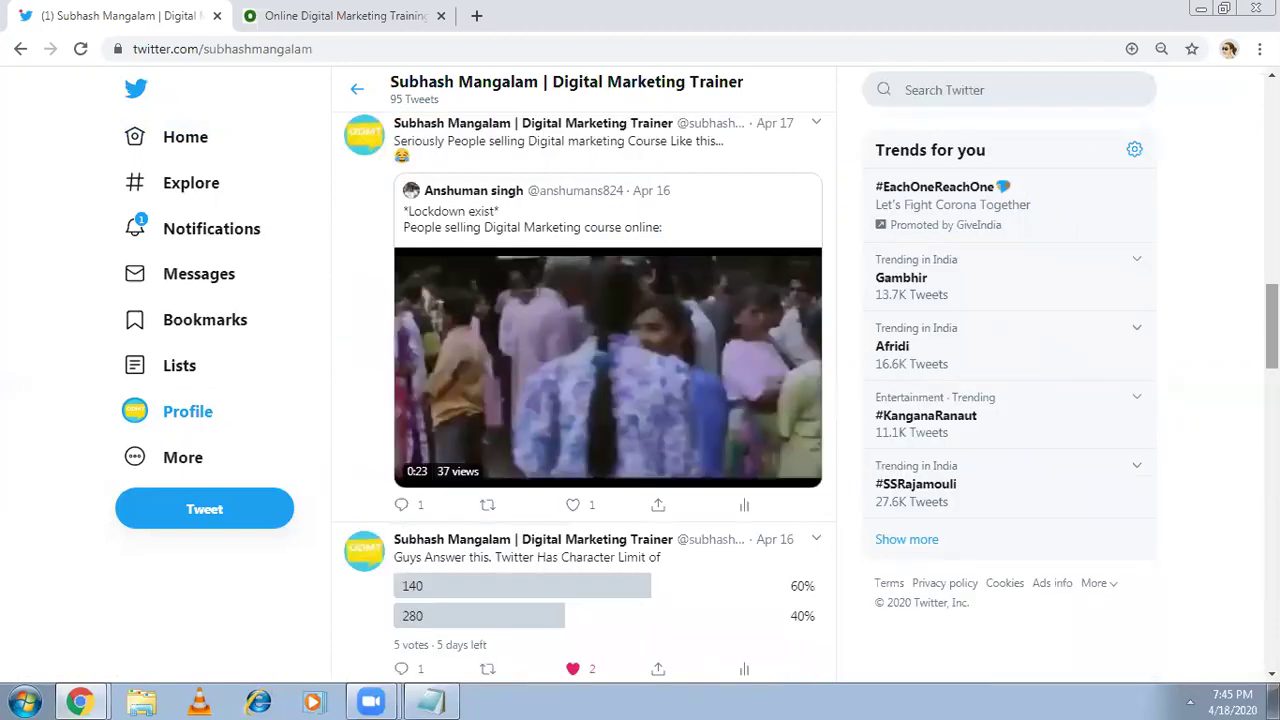